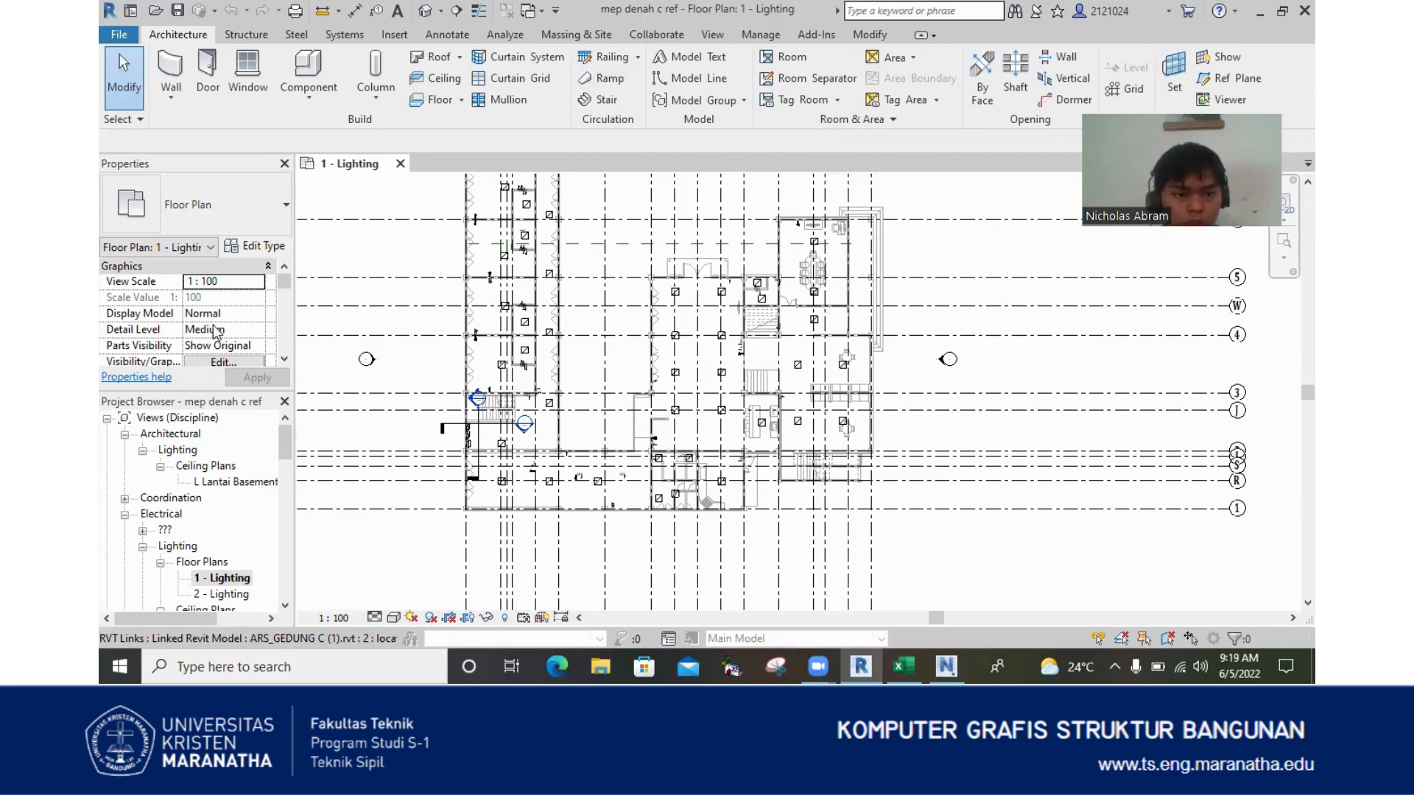
- Open the L Lantai 1 ceiling plan from the Electrical lighting views and close the 1 - Lighting floor plan
scroll(480, 203, "up", 1)
scroll(570, 241, "down", 1)
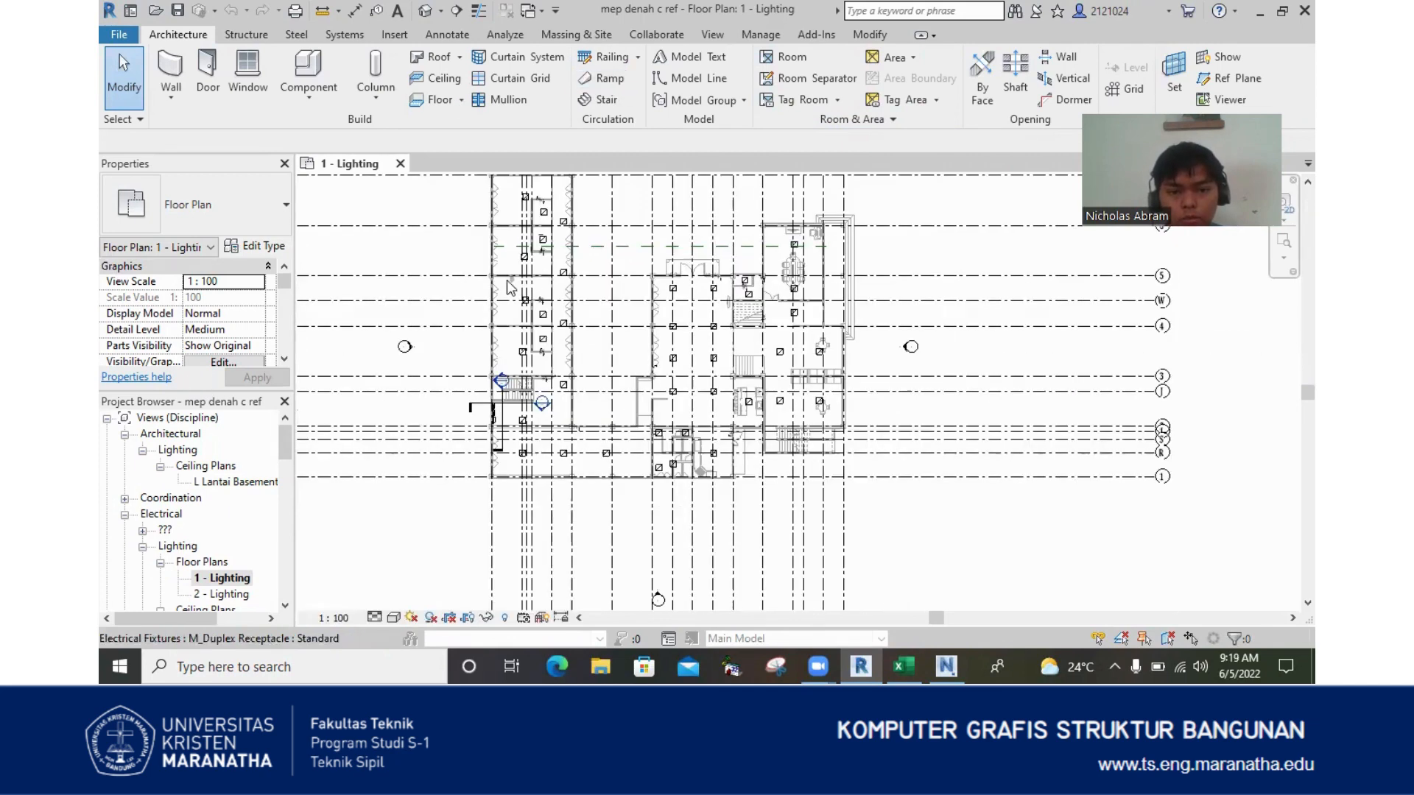
middle_click_drag(601, 262, 538, 320)
scroll(535, 337, "up", 1)
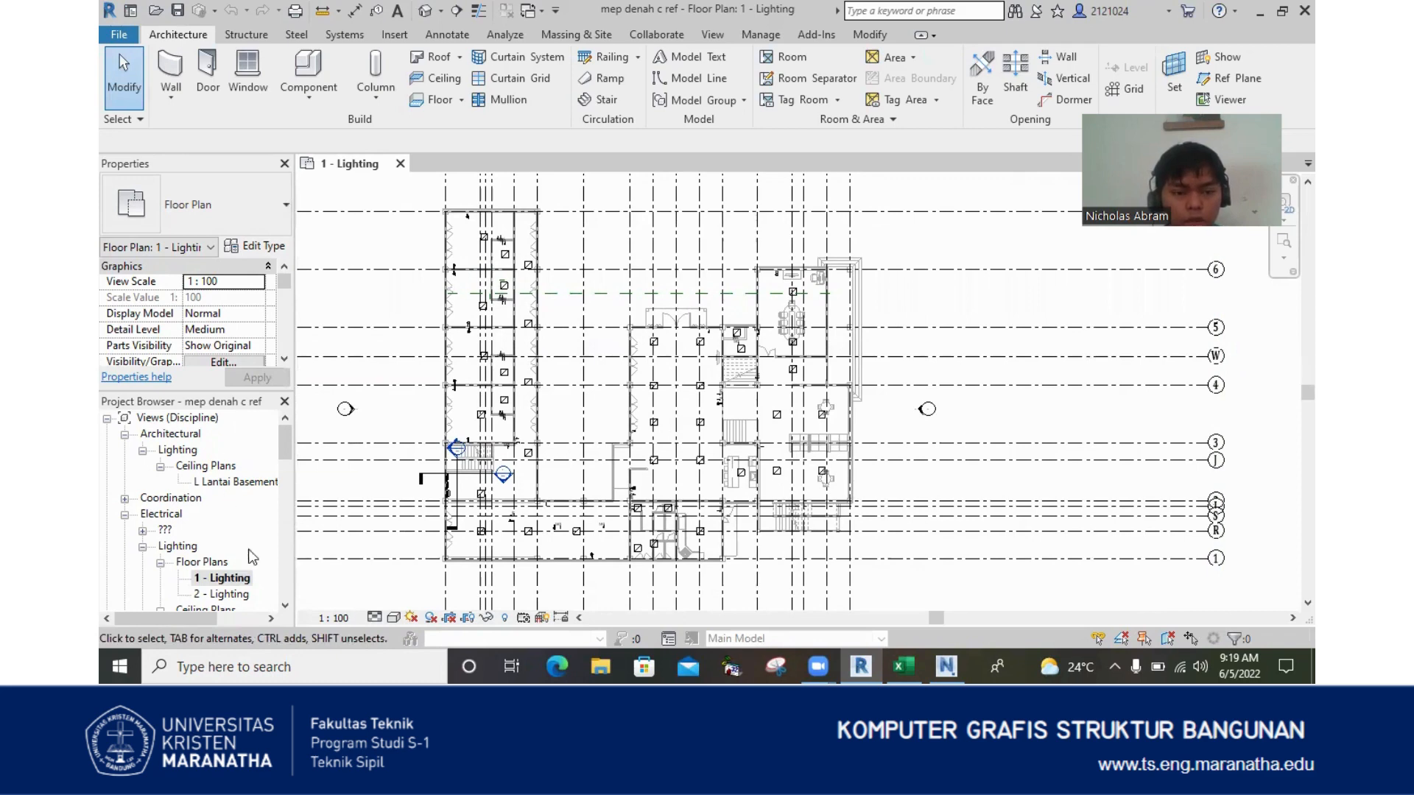
scroll(242, 524, "down", 3)
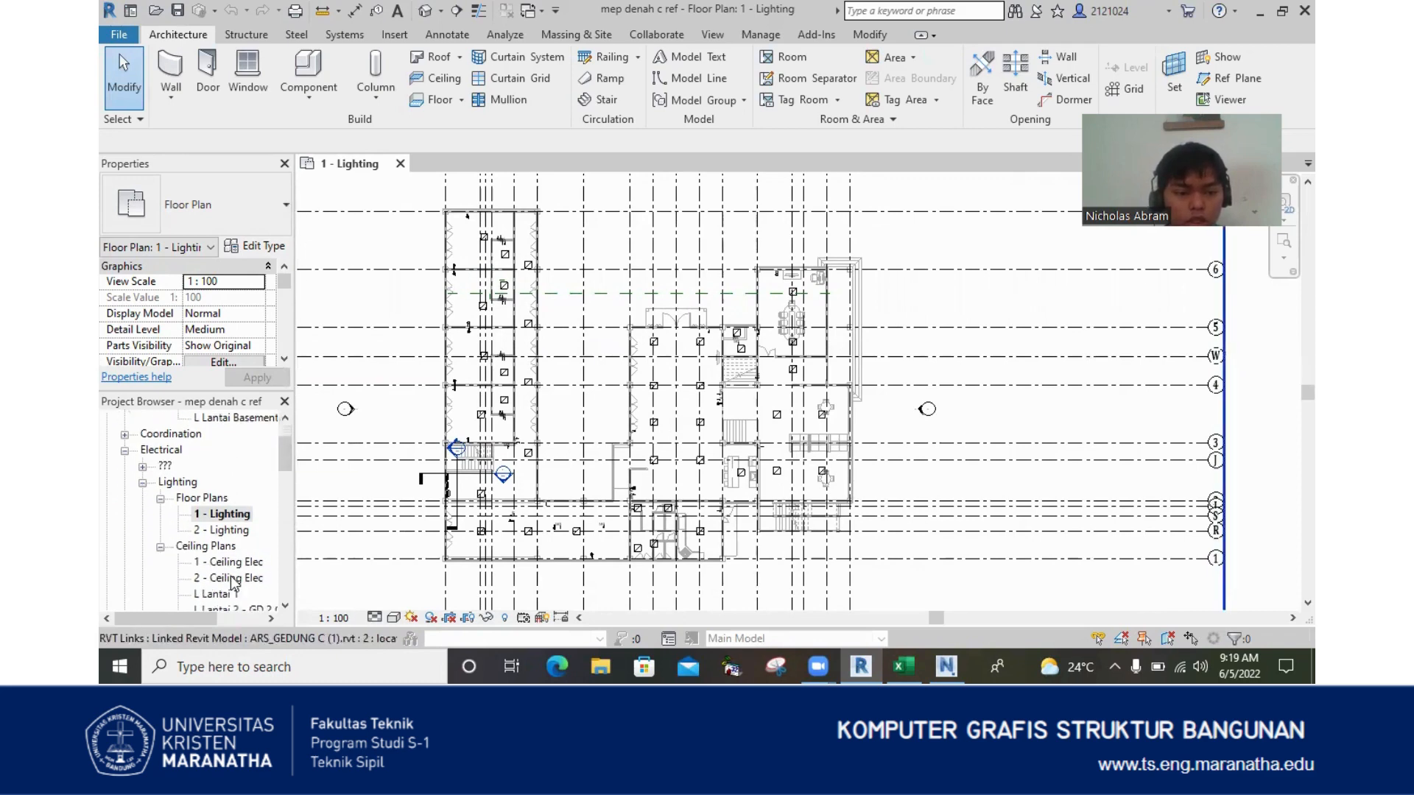
left_click(227, 562)
double_click(226, 563)
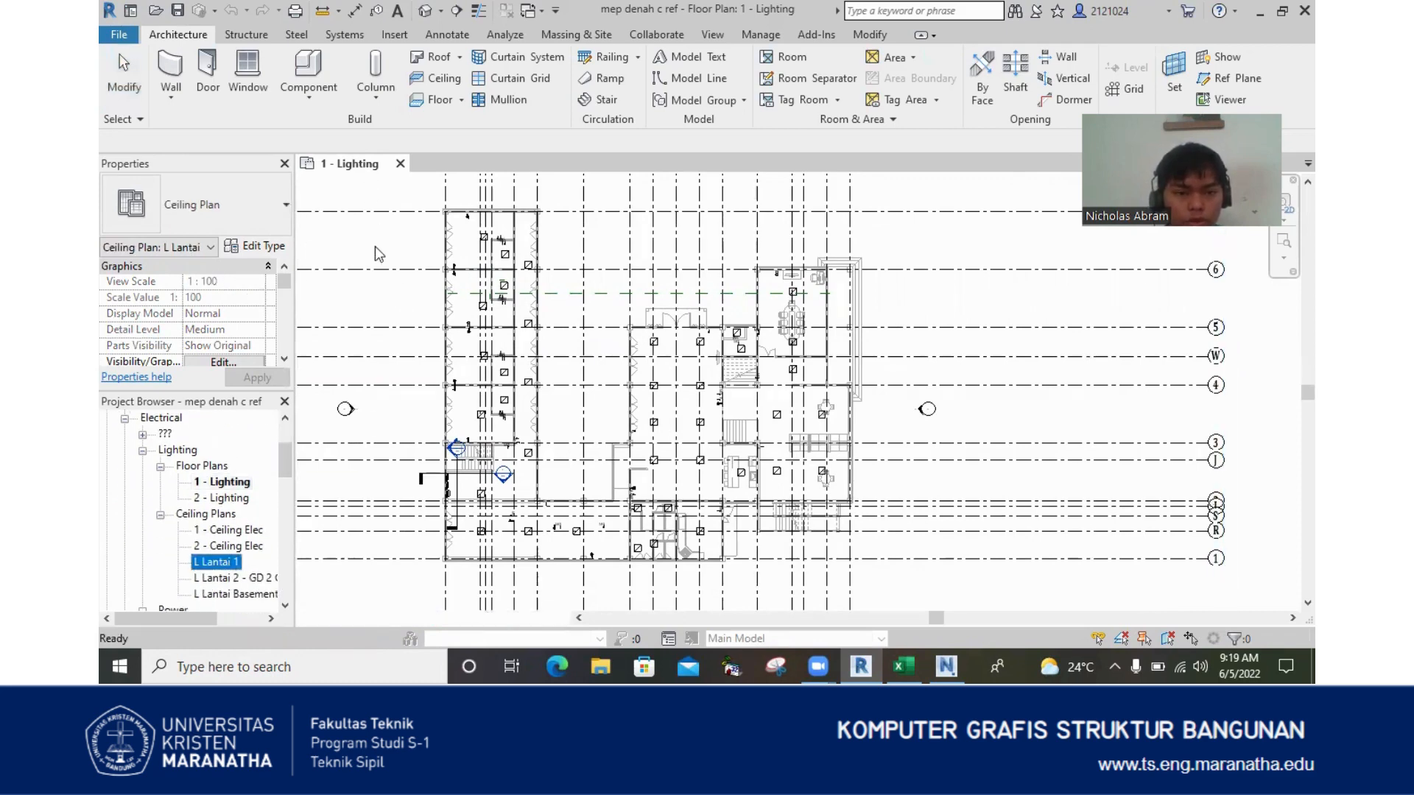
left_click(400, 162)
scroll(560, 317, "up", 3)
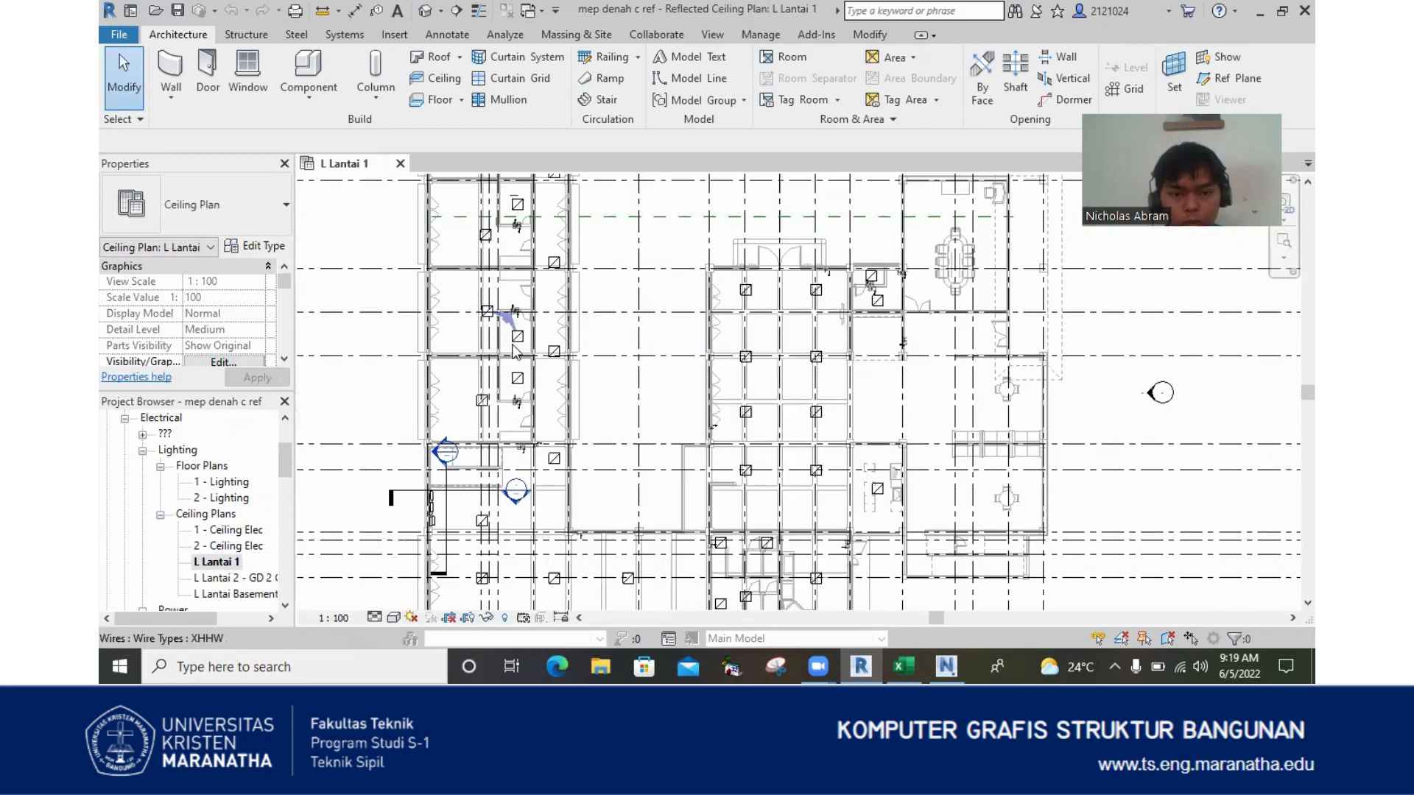
scroll(606, 547, "down", 3)
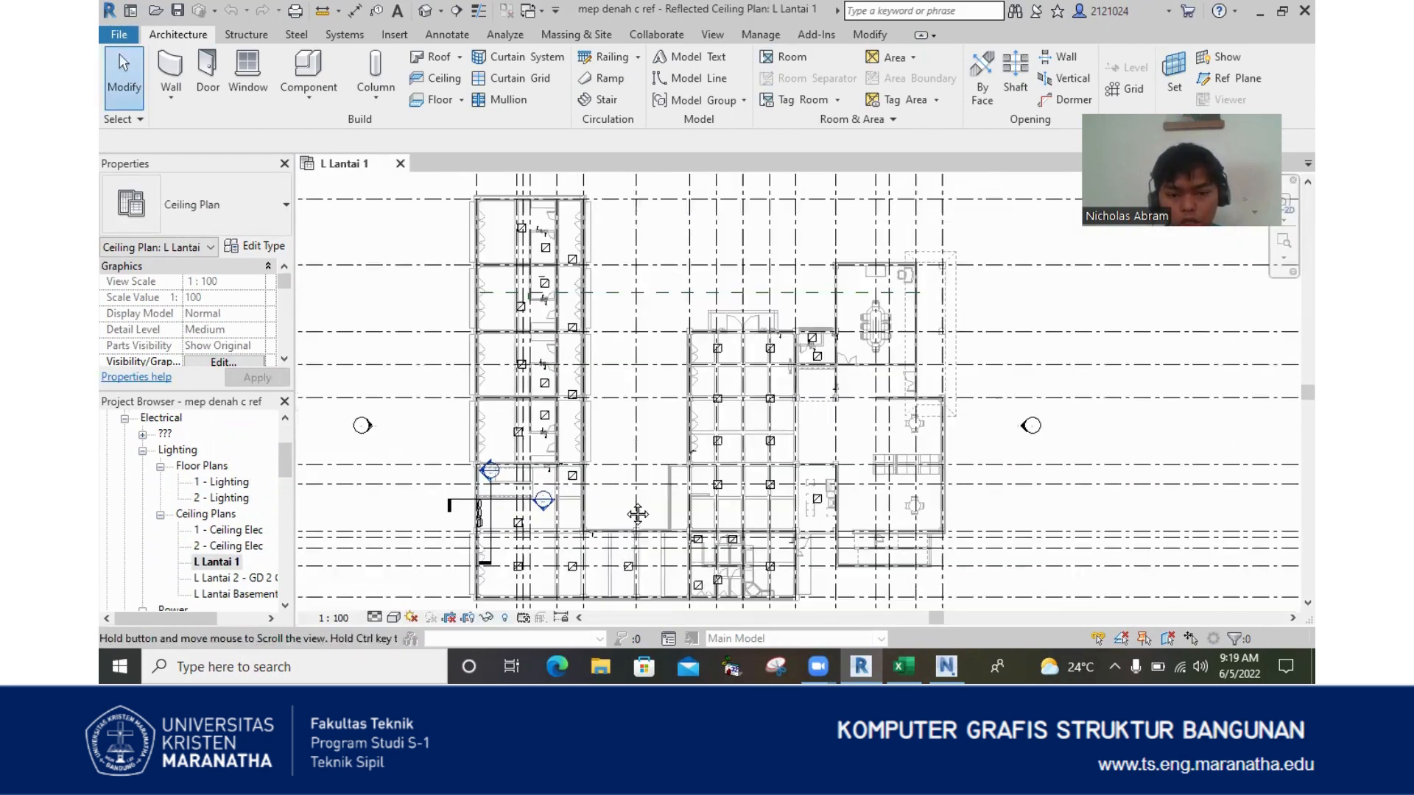
scroll(605, 547, "up", 1)
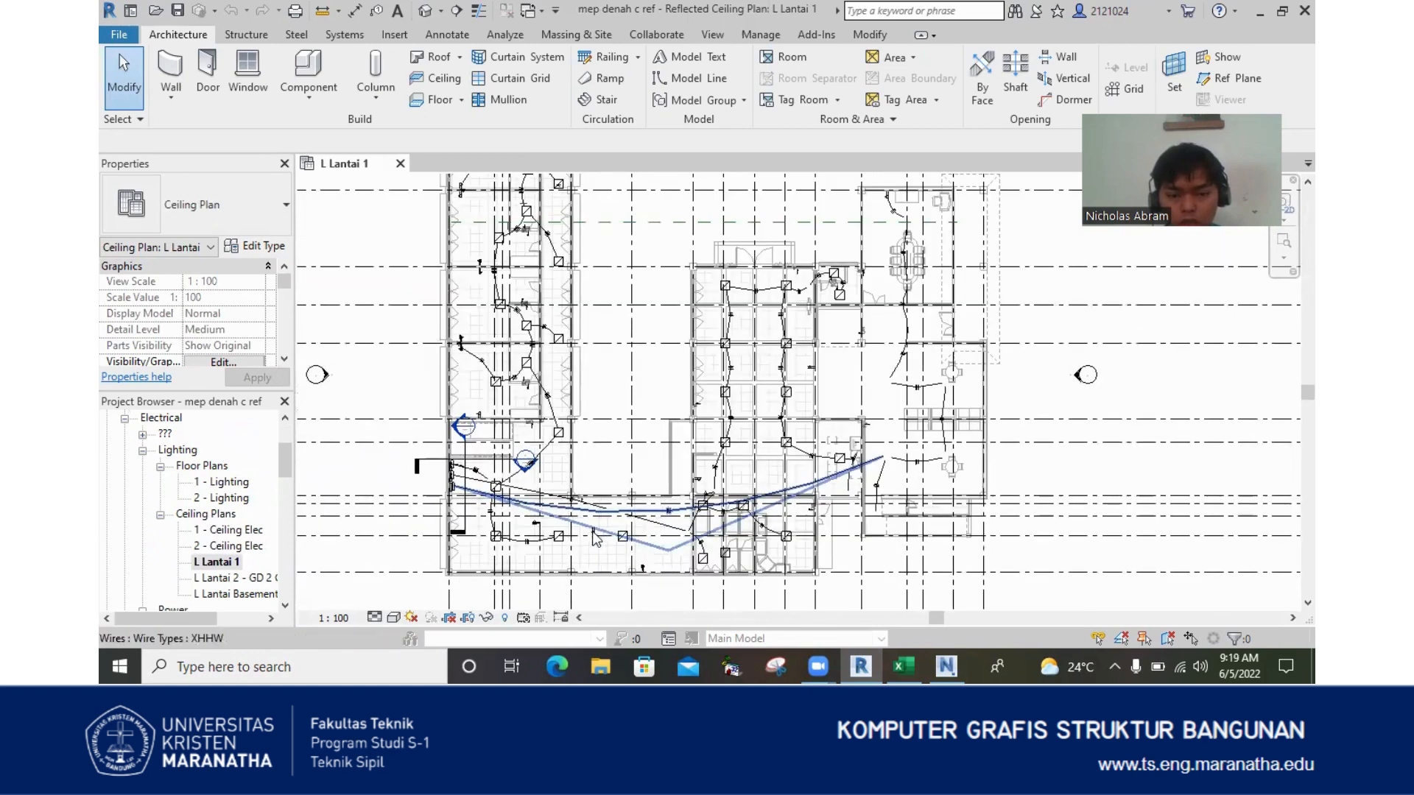
middle_click_drag(618, 294, 606, 358)
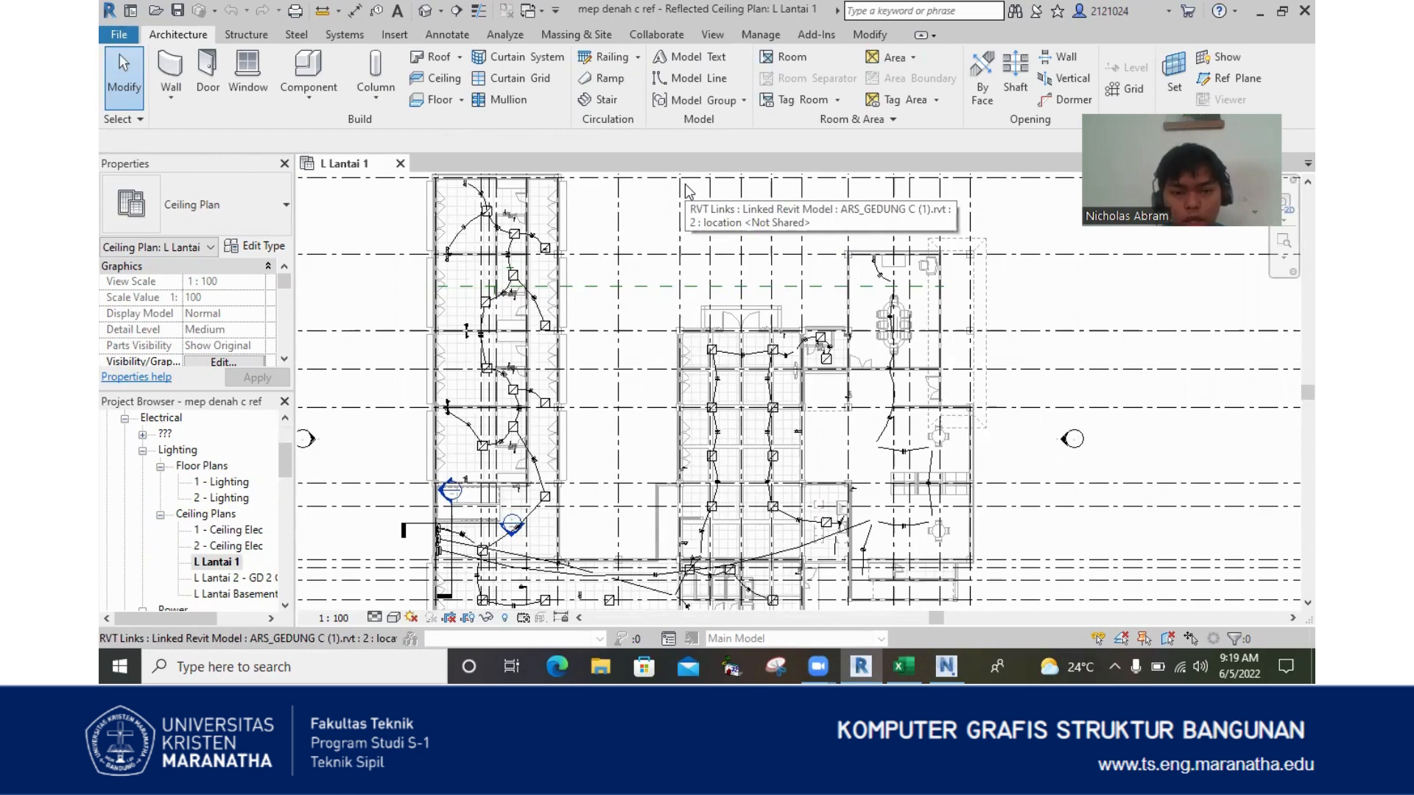
- Open the project units settings with Common as the discipline
key("u")
key("n")
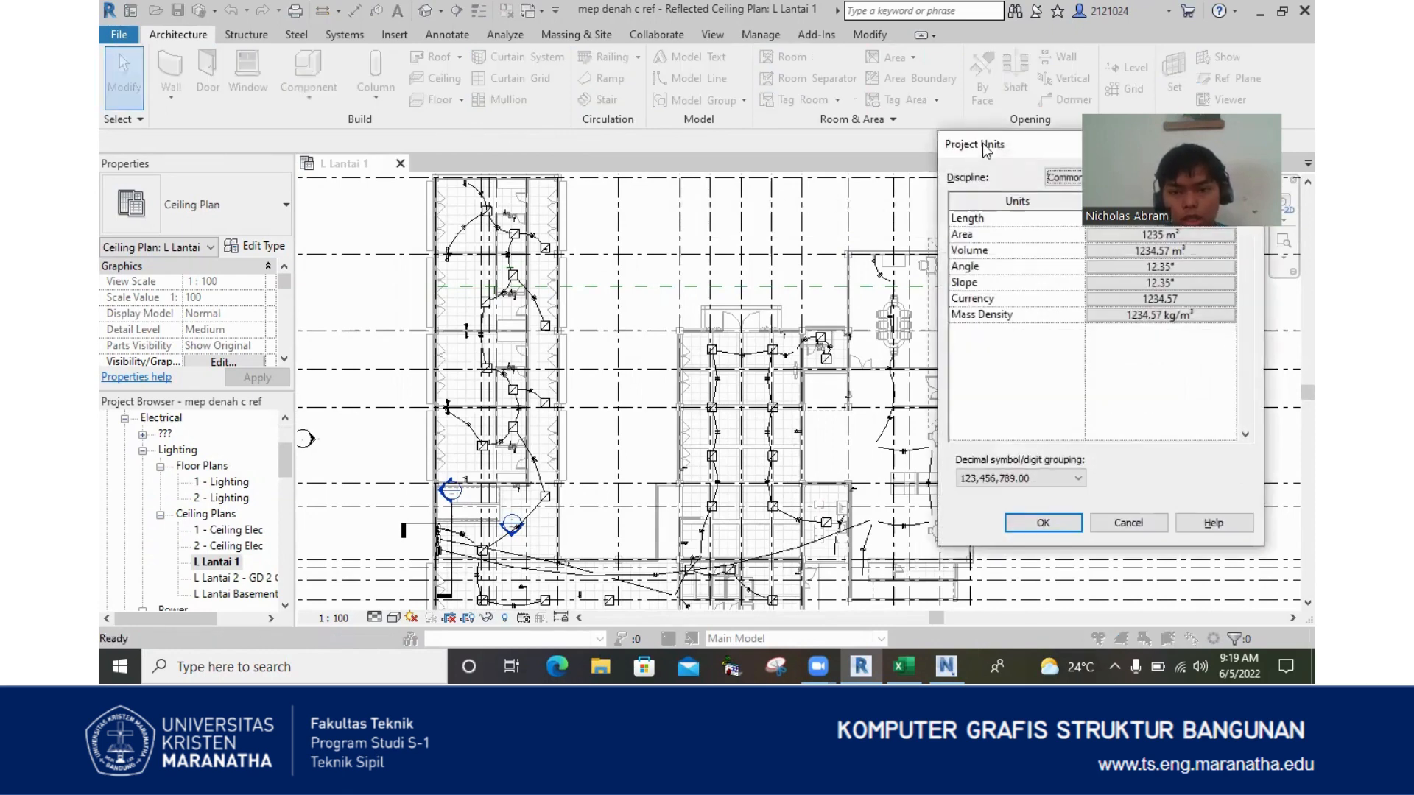
left_click_drag(986, 148, 660, 130)
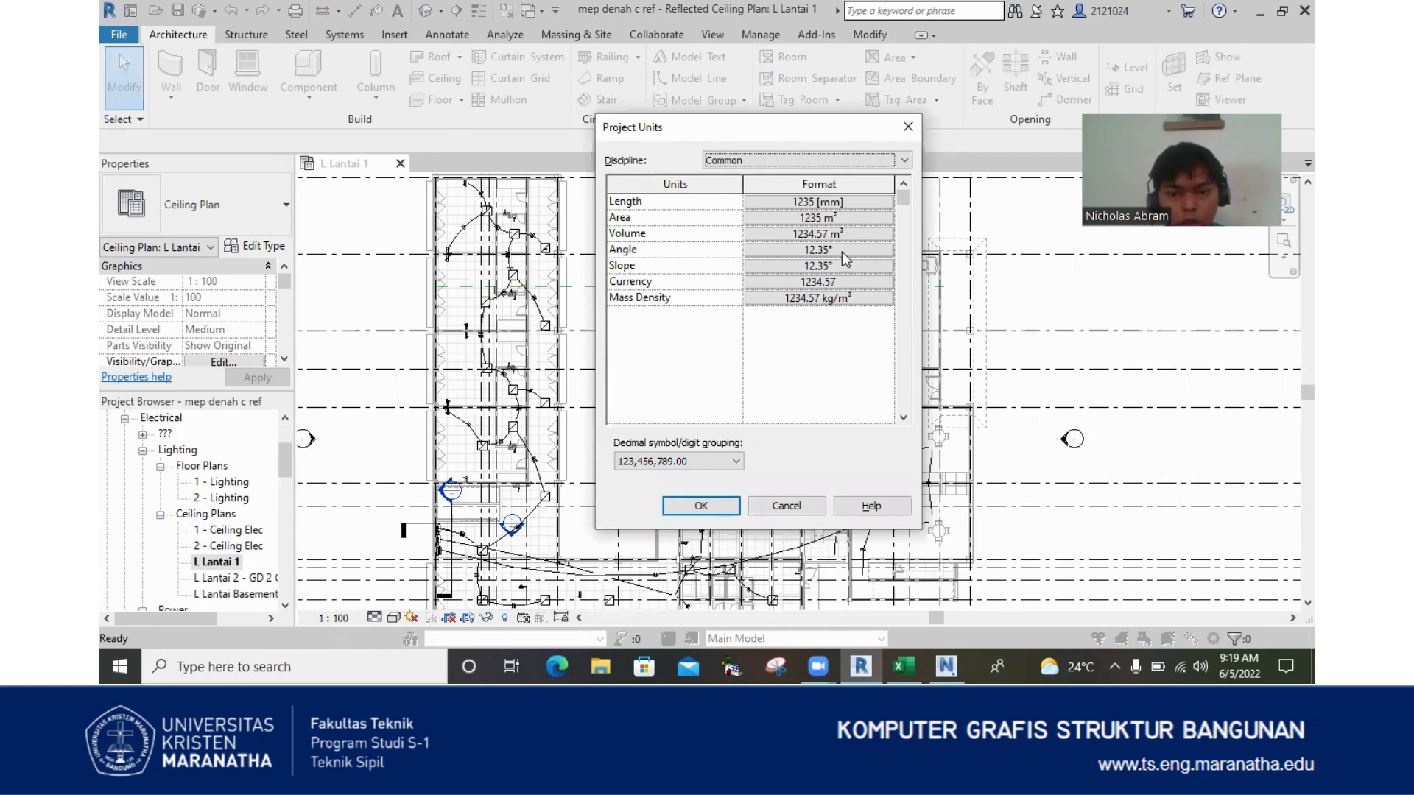
left_click(838, 159)
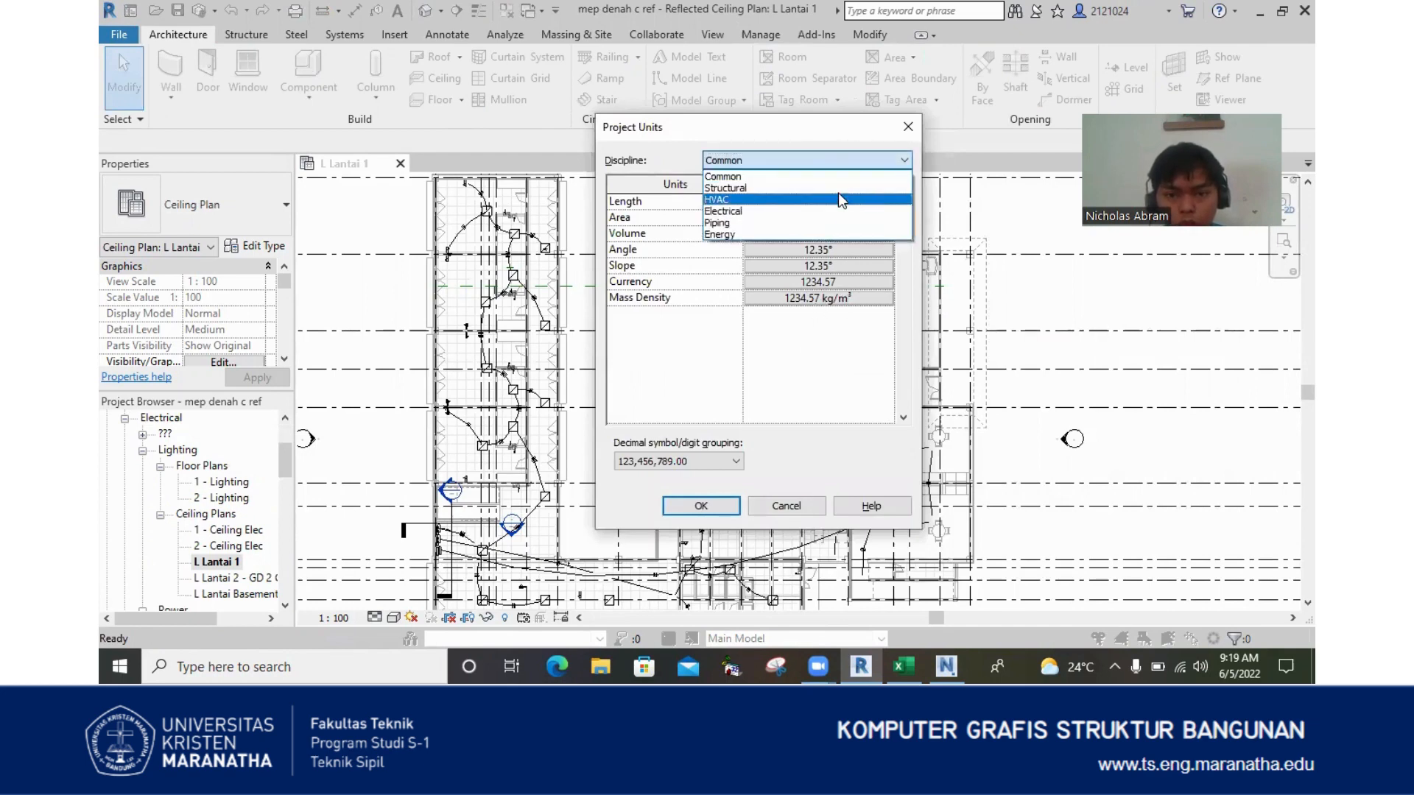
left_click(832, 155)
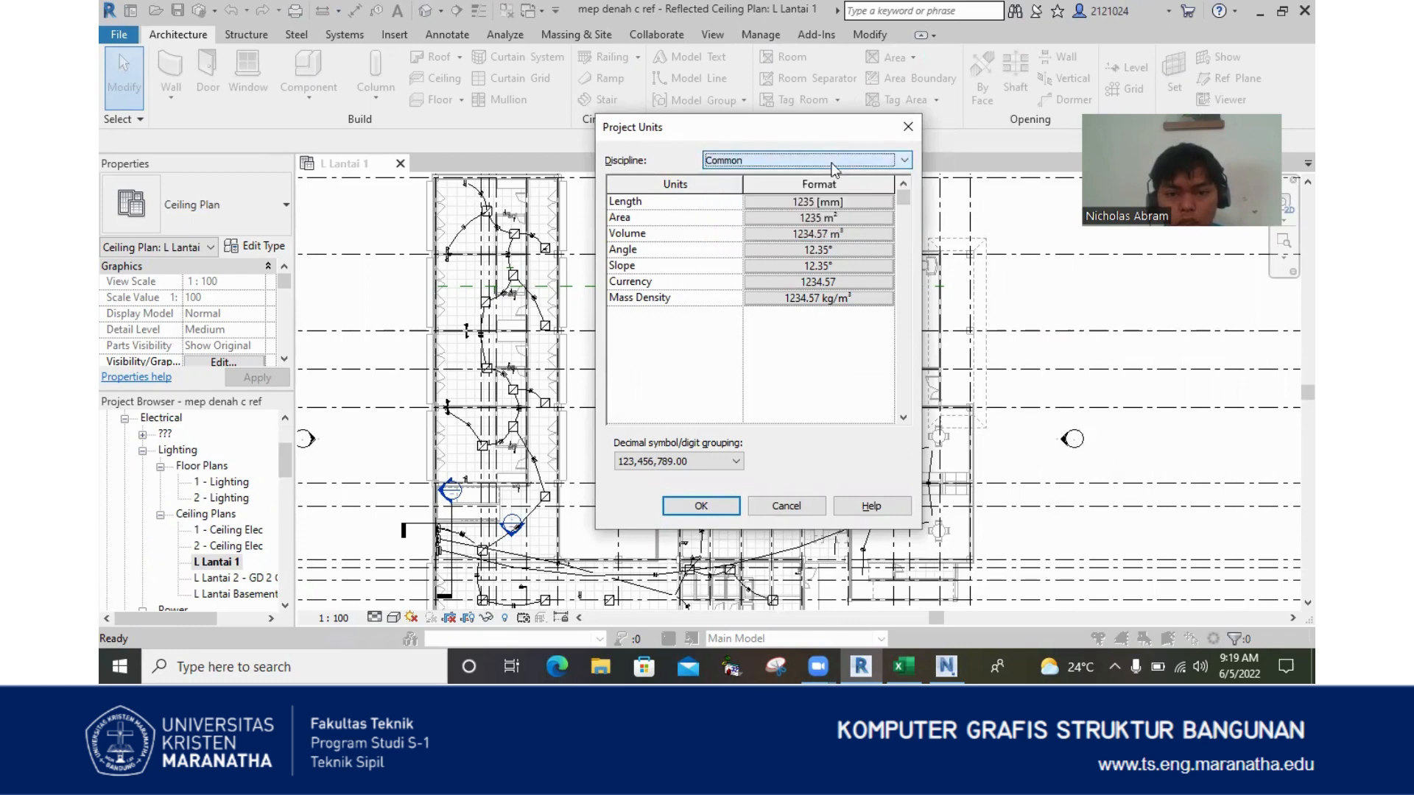
- Set the currency format to 2 decimal places with no unit symbol and accept the project units
left_click(795, 282)
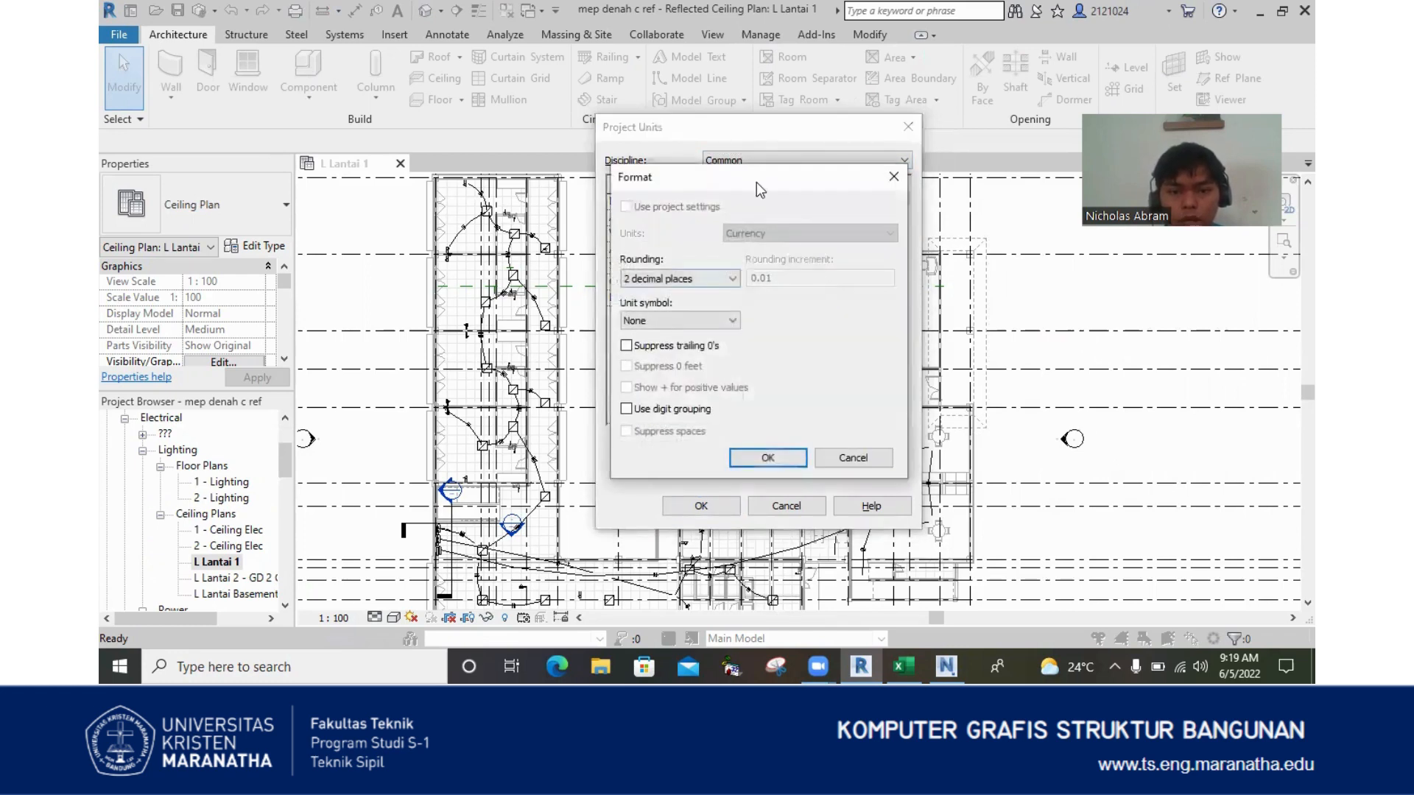
left_click_drag(775, 188, 845, 181)
left_click(807, 317)
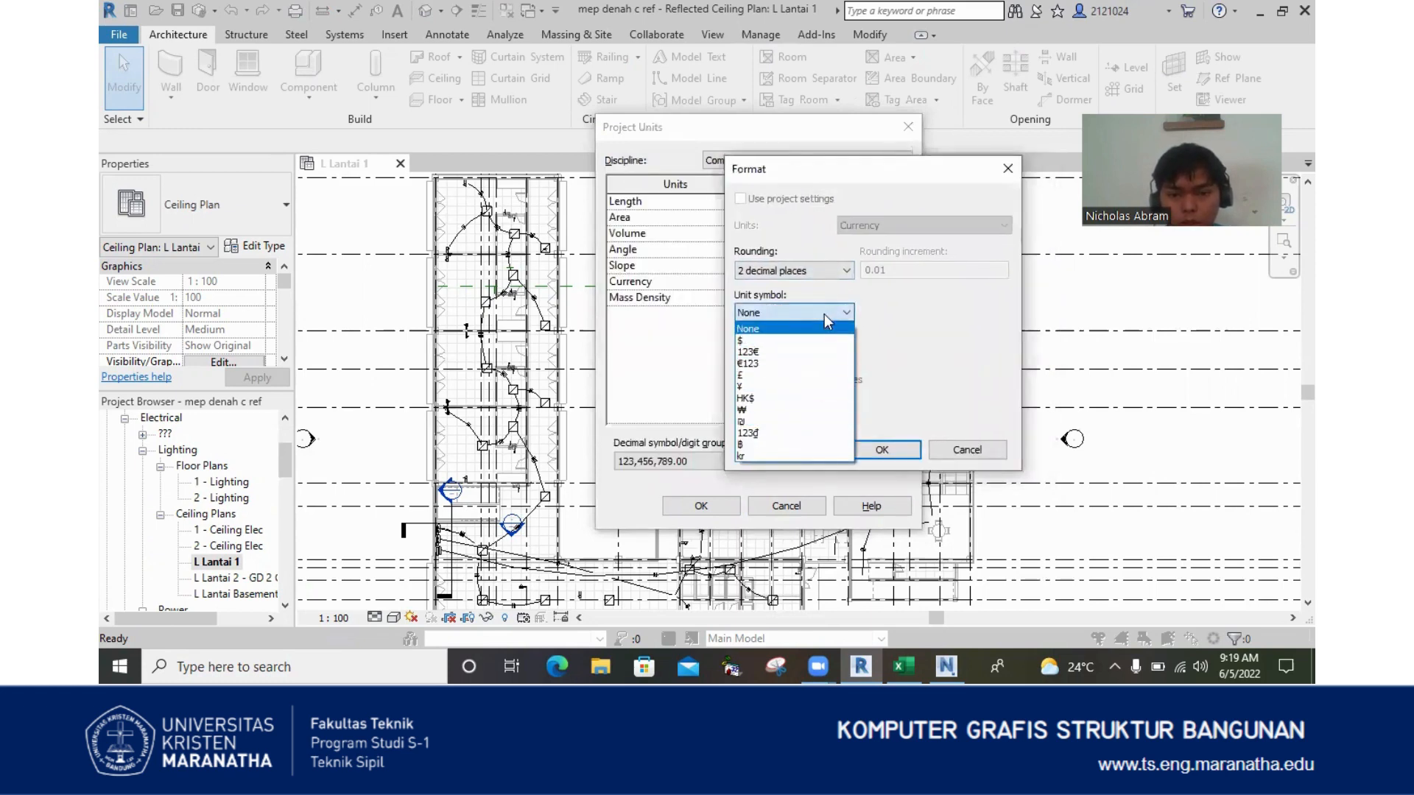
left_click(815, 329)
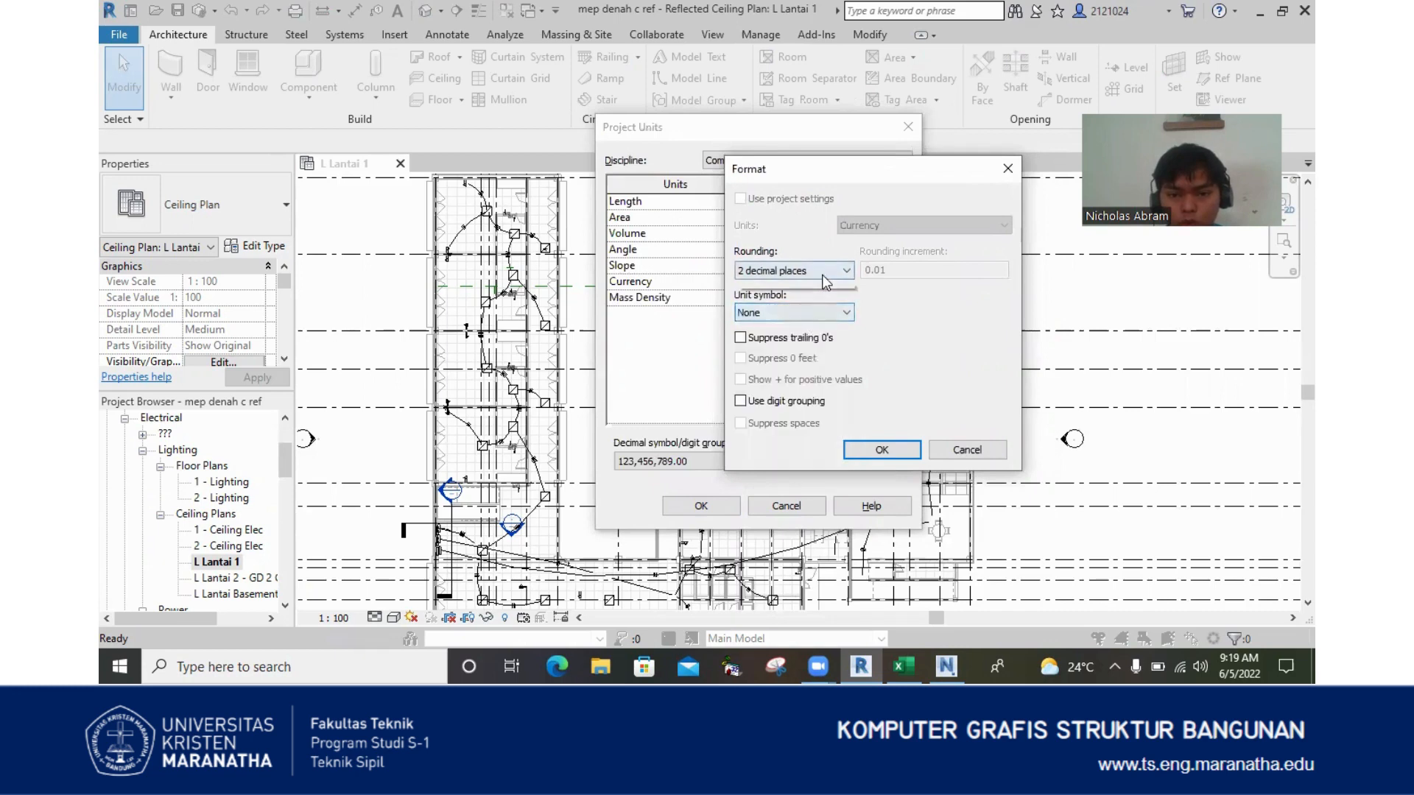
left_click(824, 270)
left_click(824, 269)
left_click(816, 312)
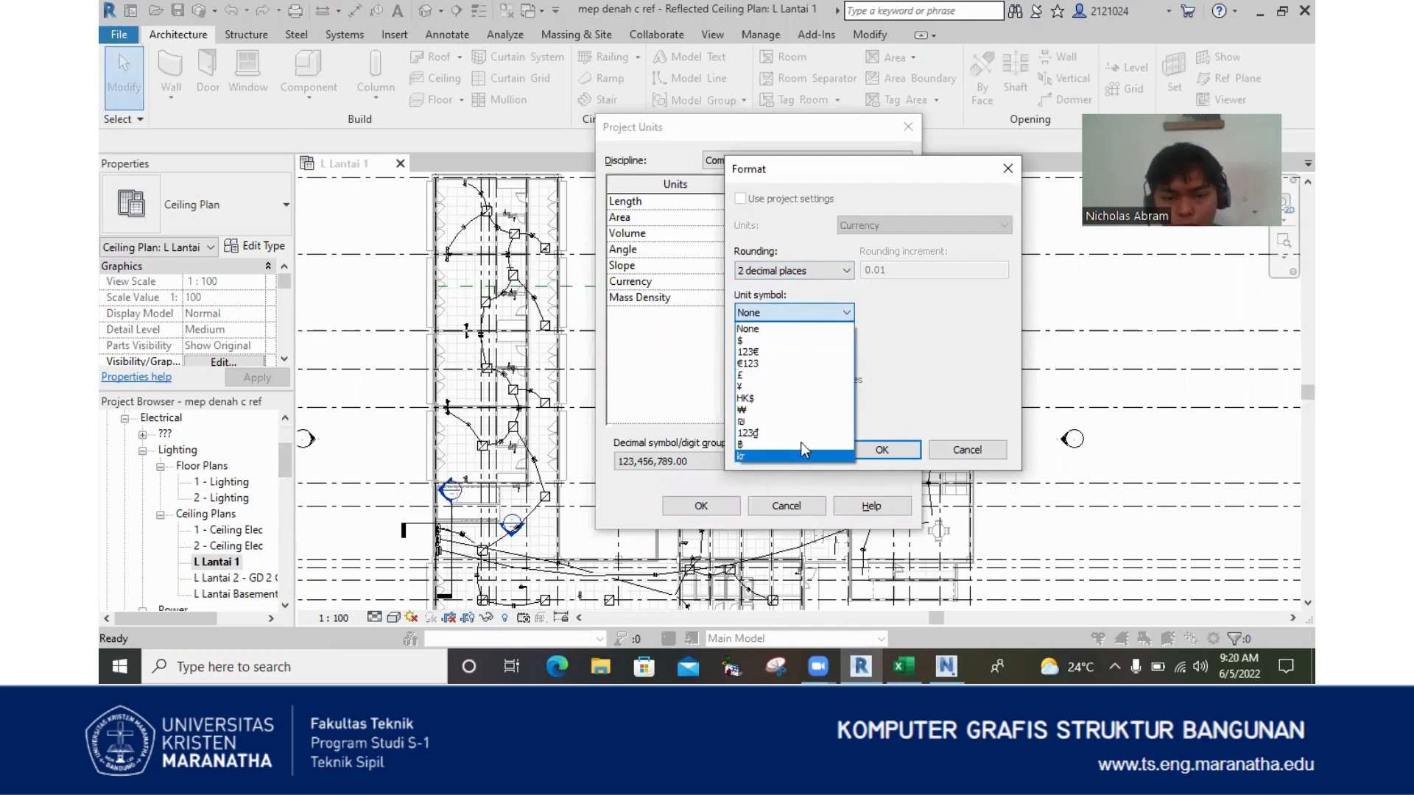
left_click(806, 323)
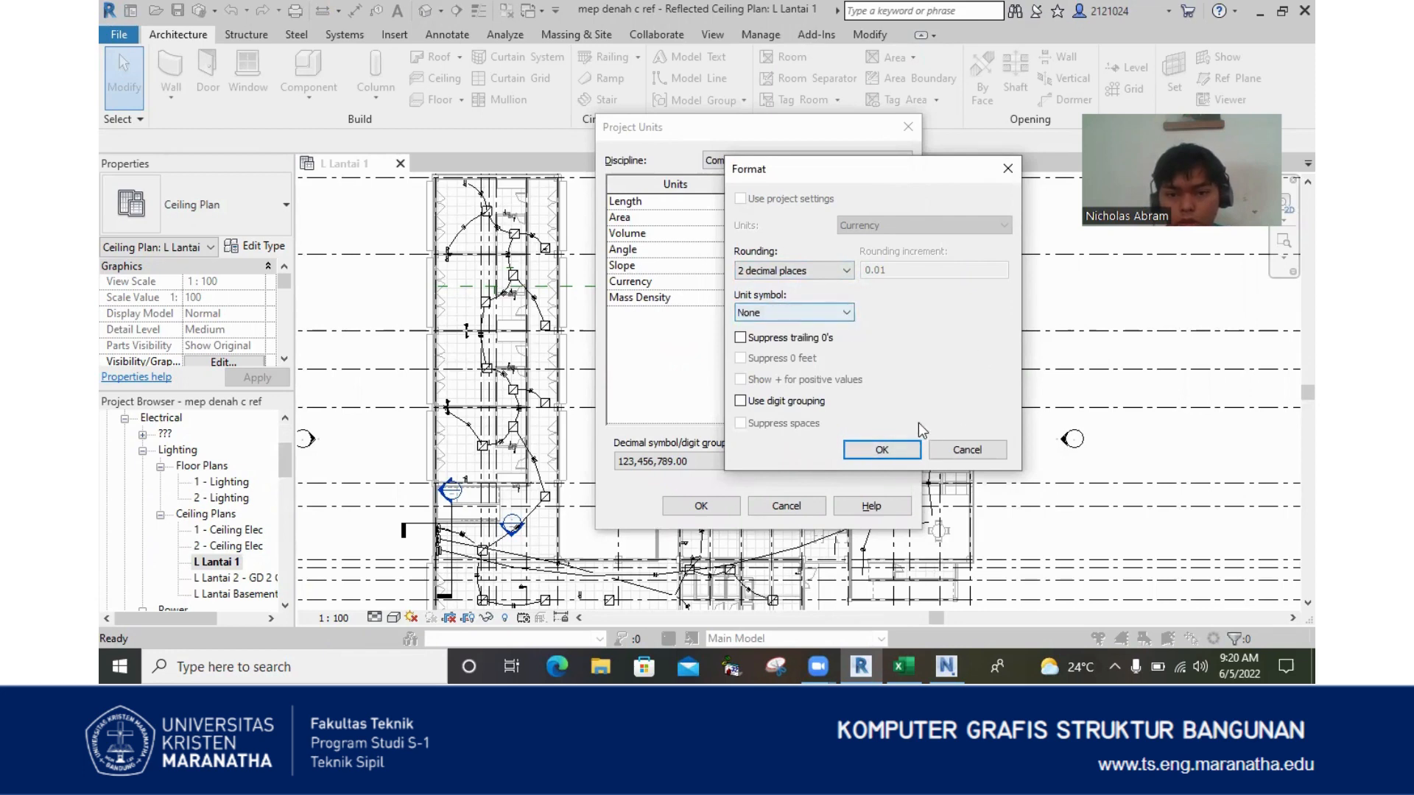
left_click(829, 272)
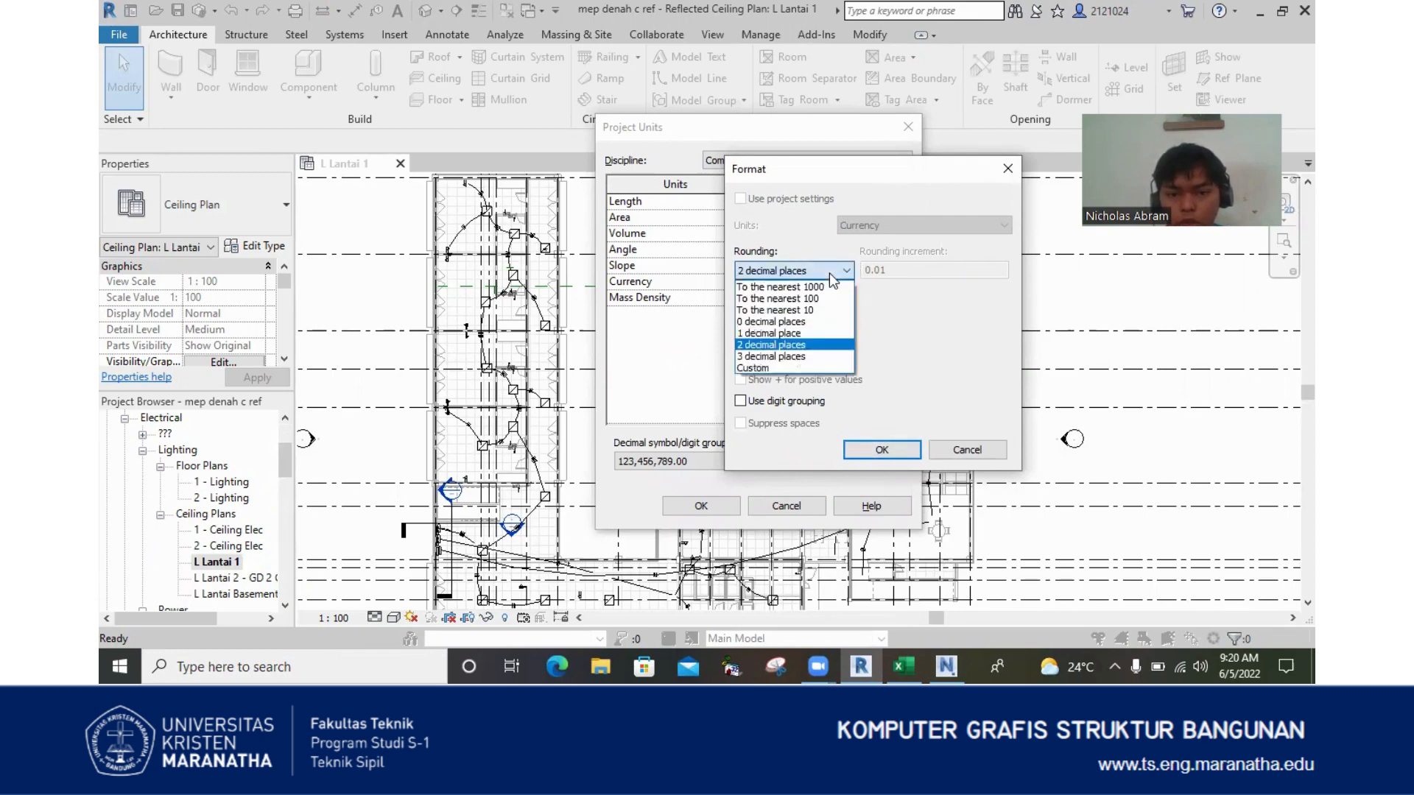
left_click(824, 343)
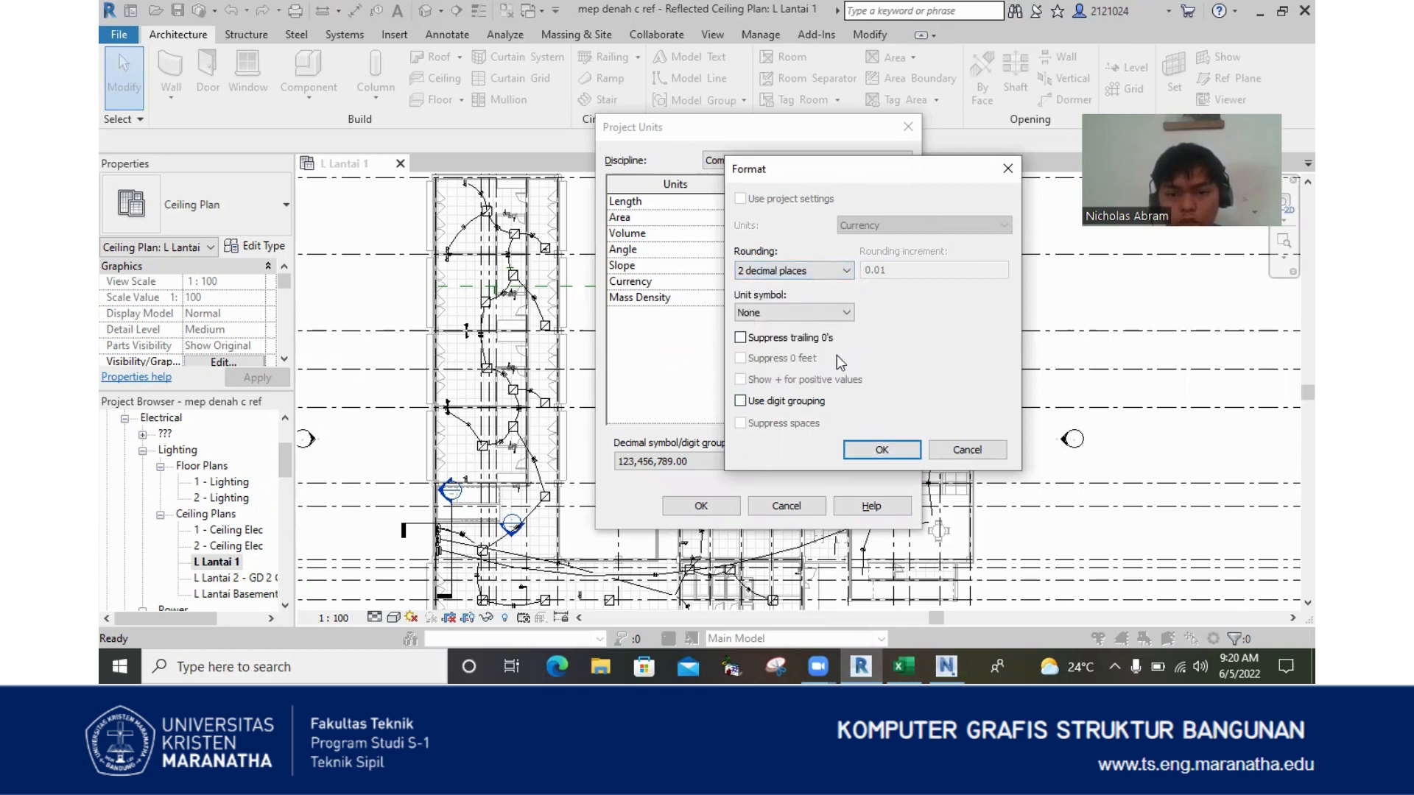
left_click(880, 450)
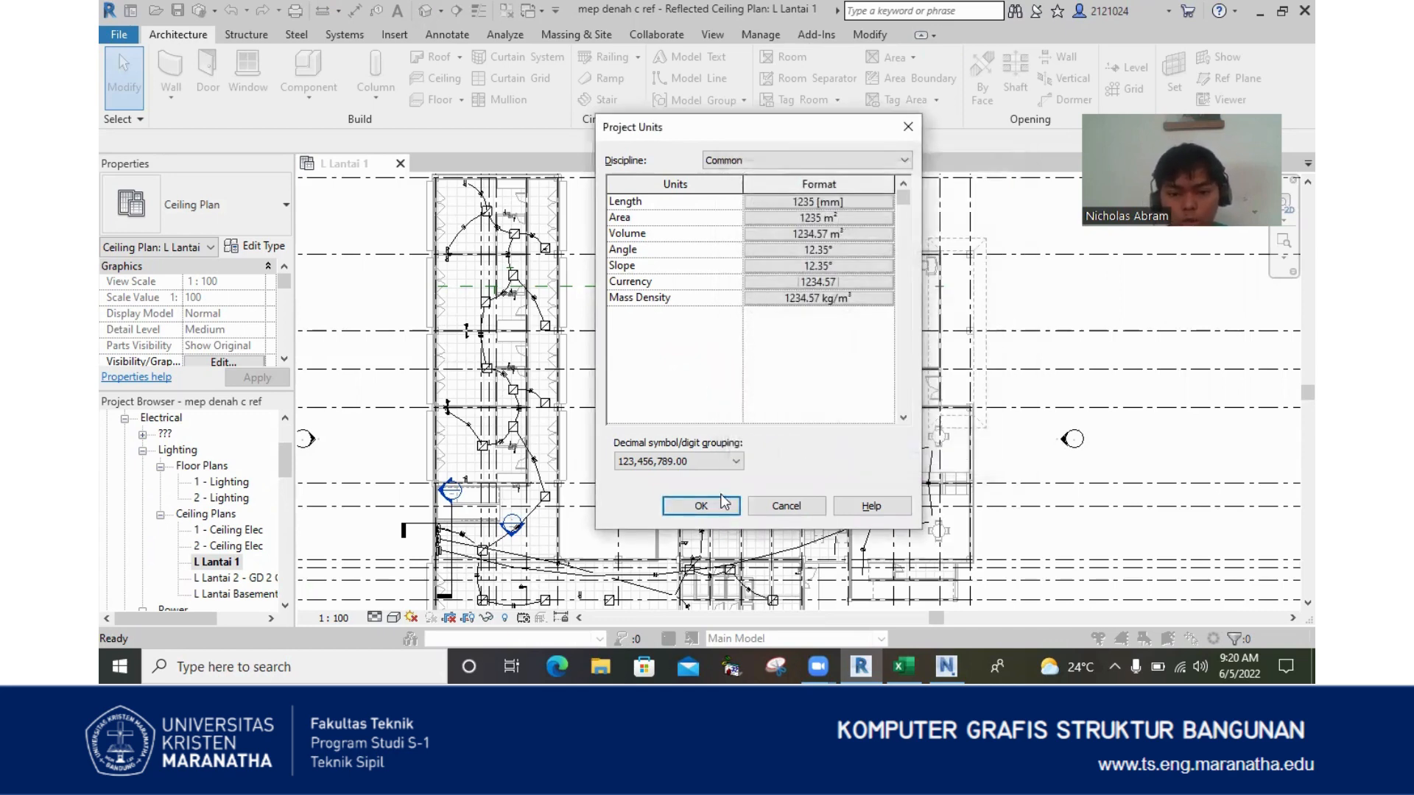
left_click(714, 508)
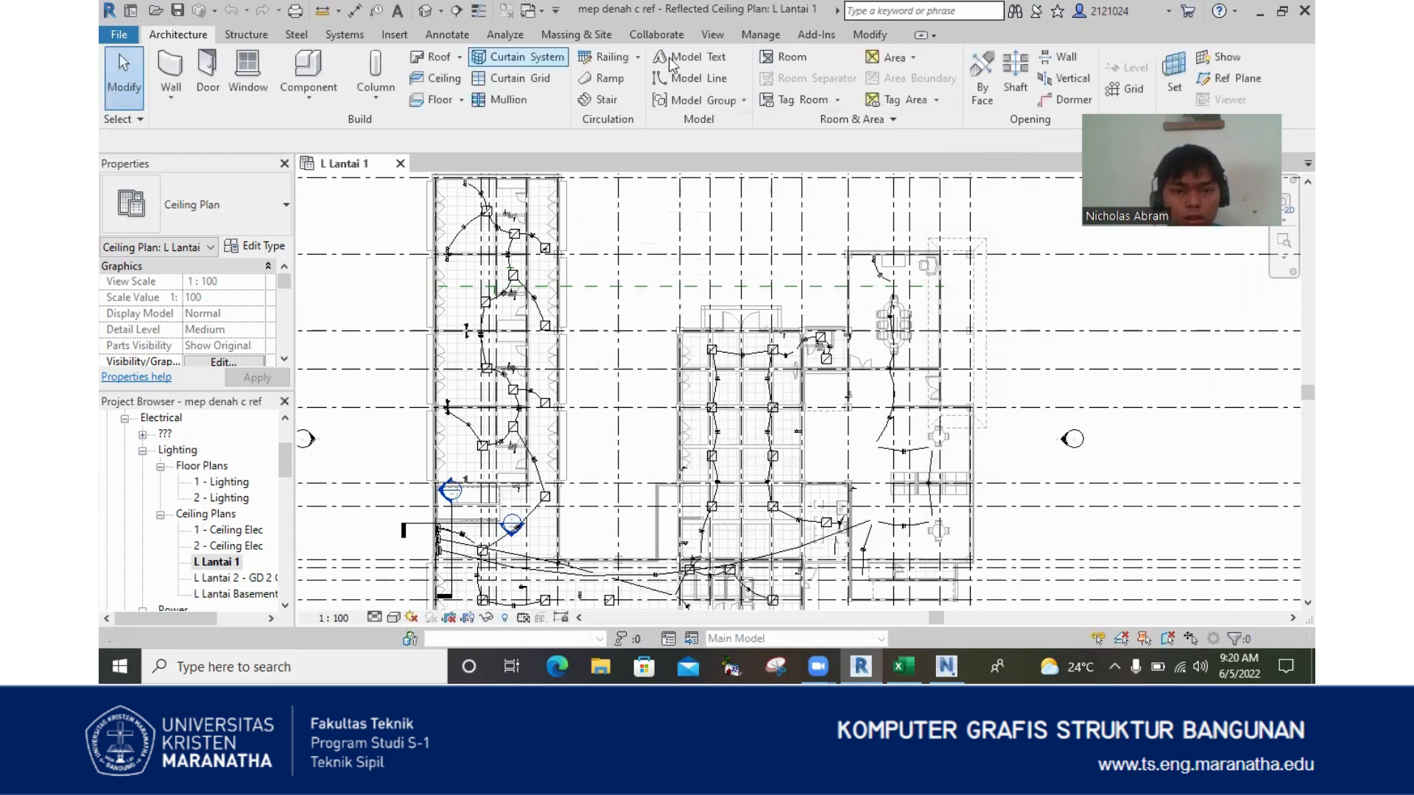
- Start a new Schedule/Quantities and restrict its category filter to Electrical only, excluding Architecture, Structure, Mechanical and Piping
left_click(711, 34)
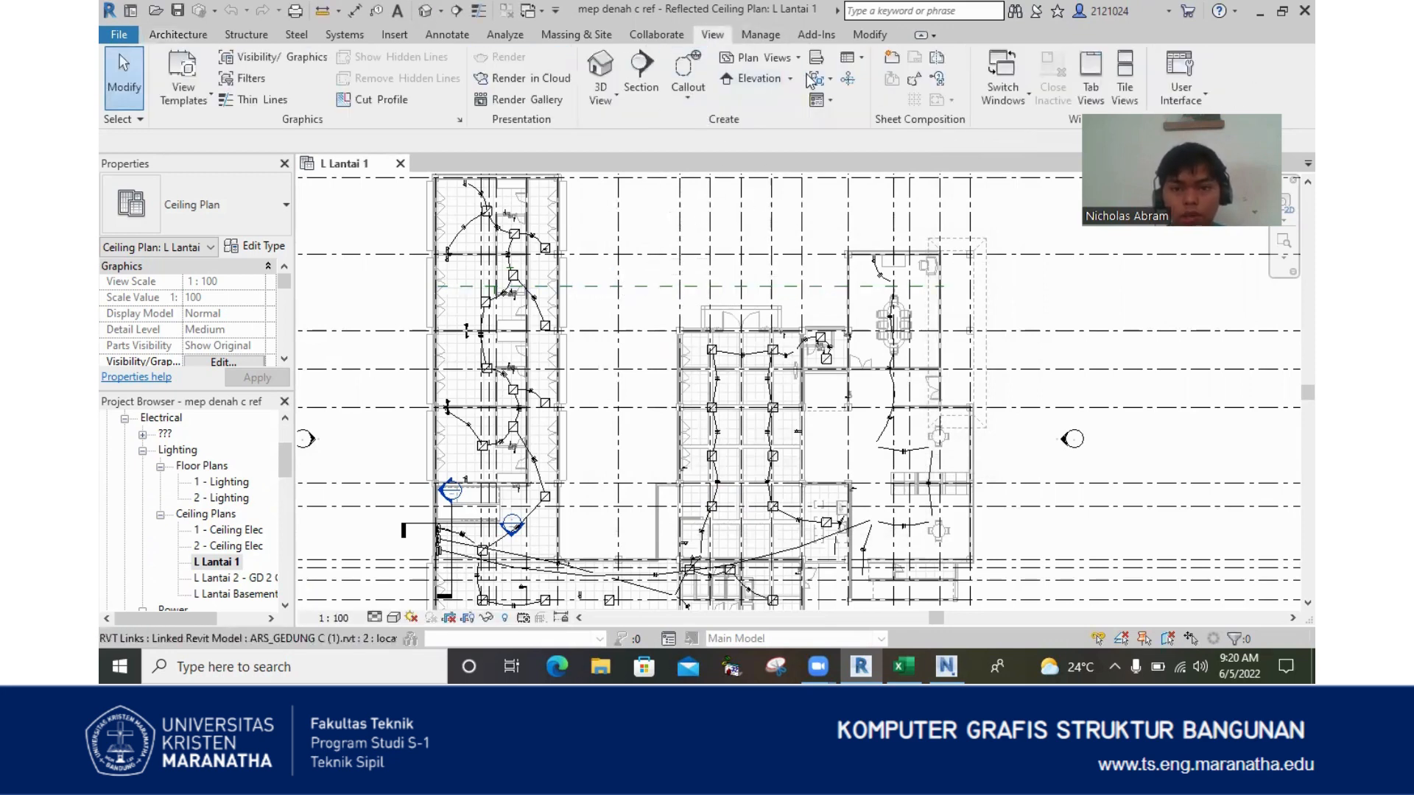
left_click(857, 64)
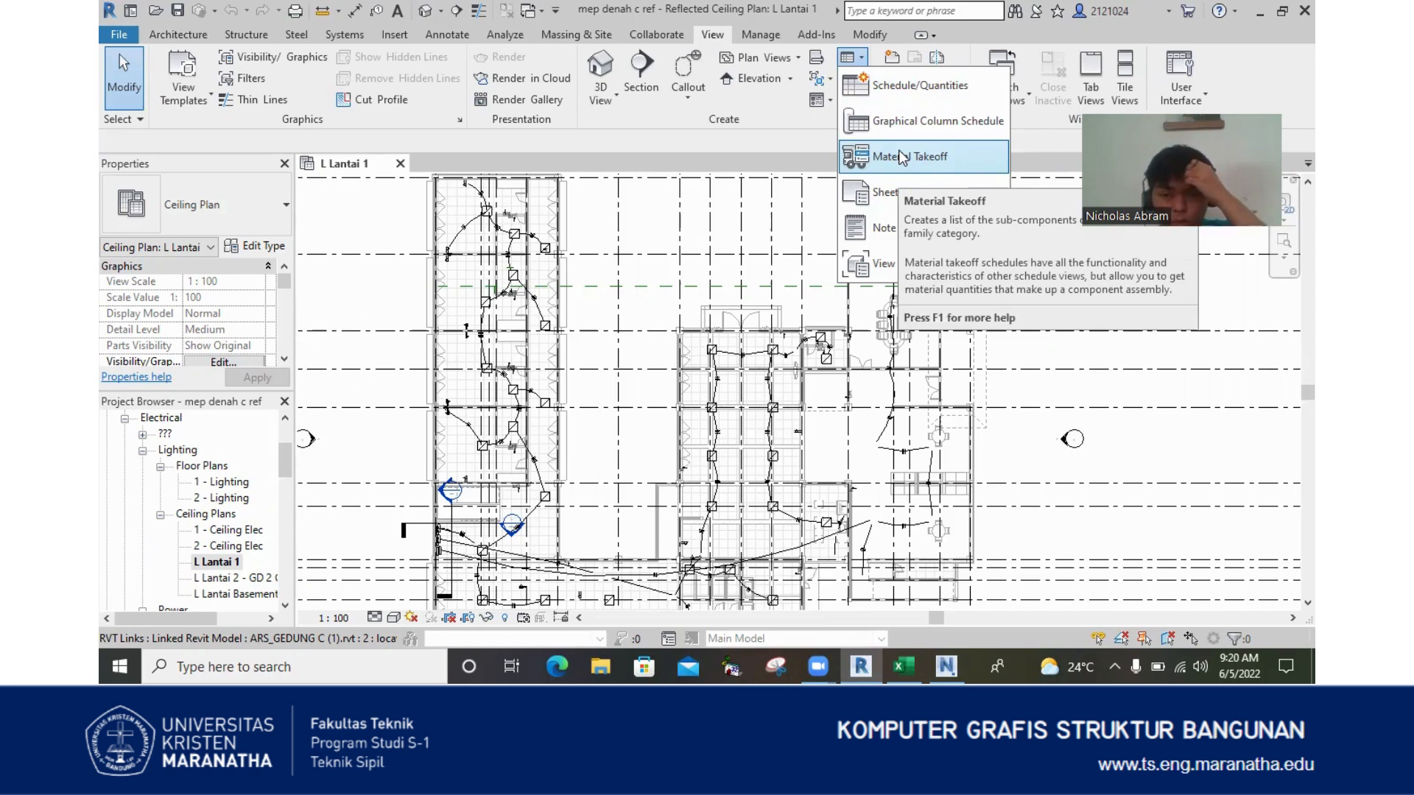
left_click(888, 87)
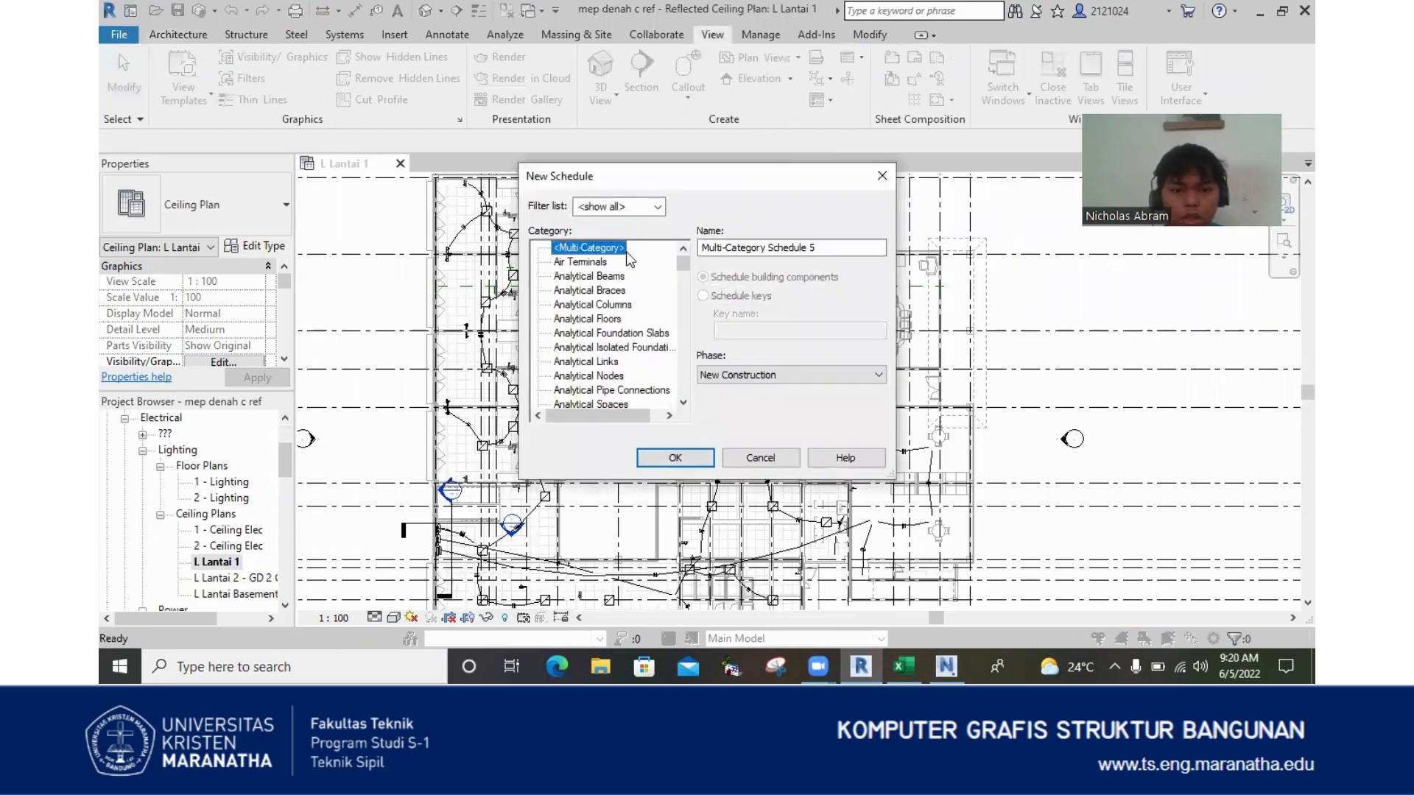
scroll(648, 254, "down", 2)
mouse_move(682, 280)
left_mouse_down()
mouse_move(683, 396)
mouse_move(679, 252)
left_mouse_up()
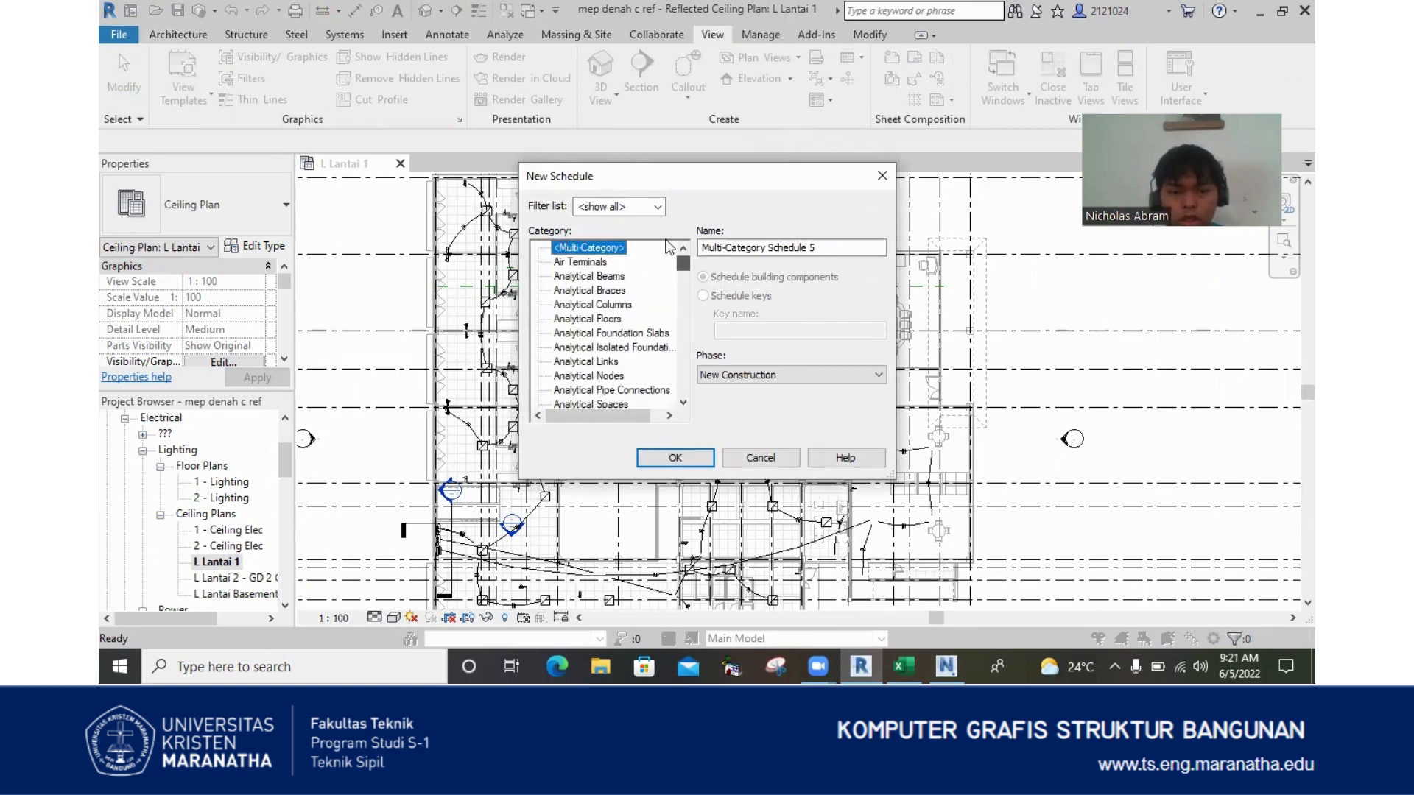
left_click(657, 206)
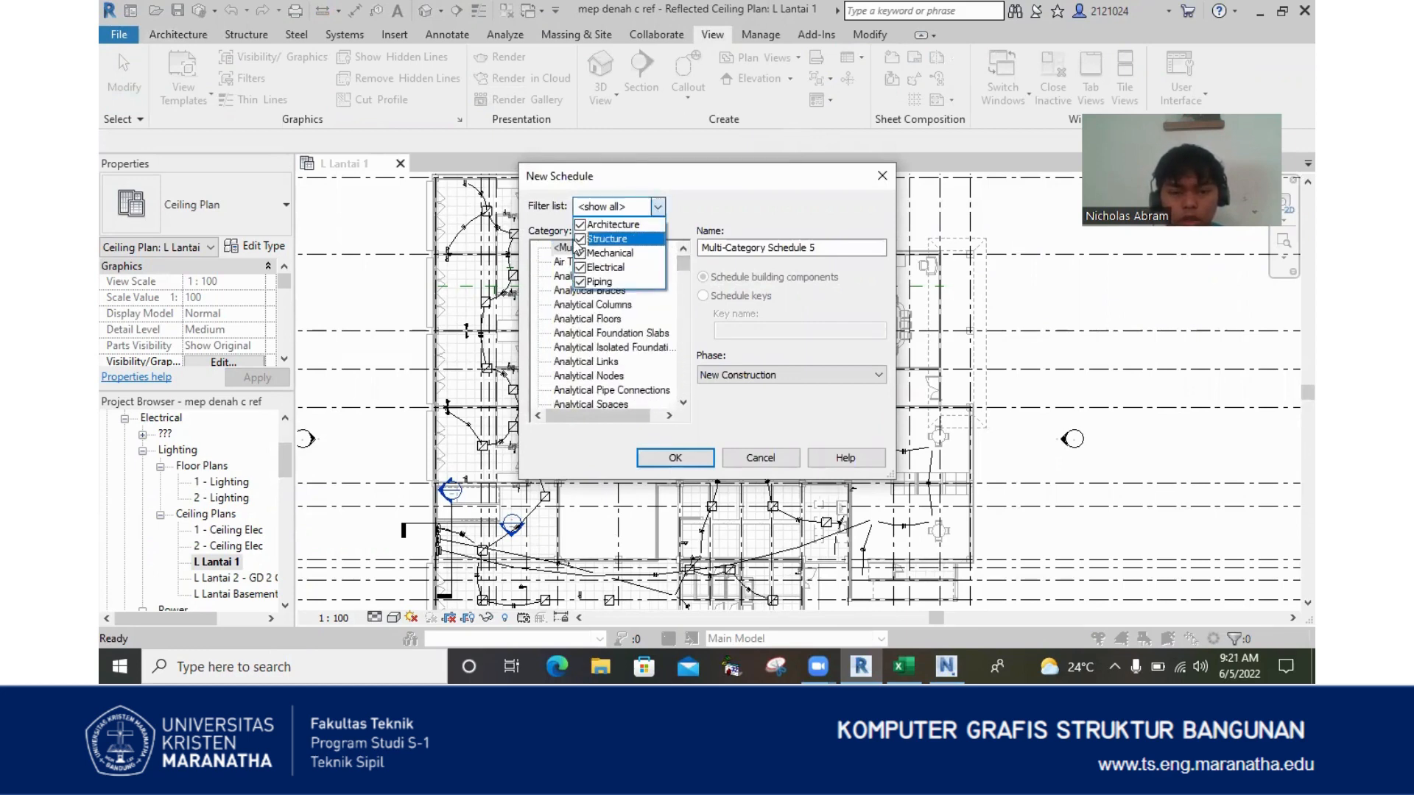
left_click(580, 224)
left_click(581, 238)
left_click(580, 253)
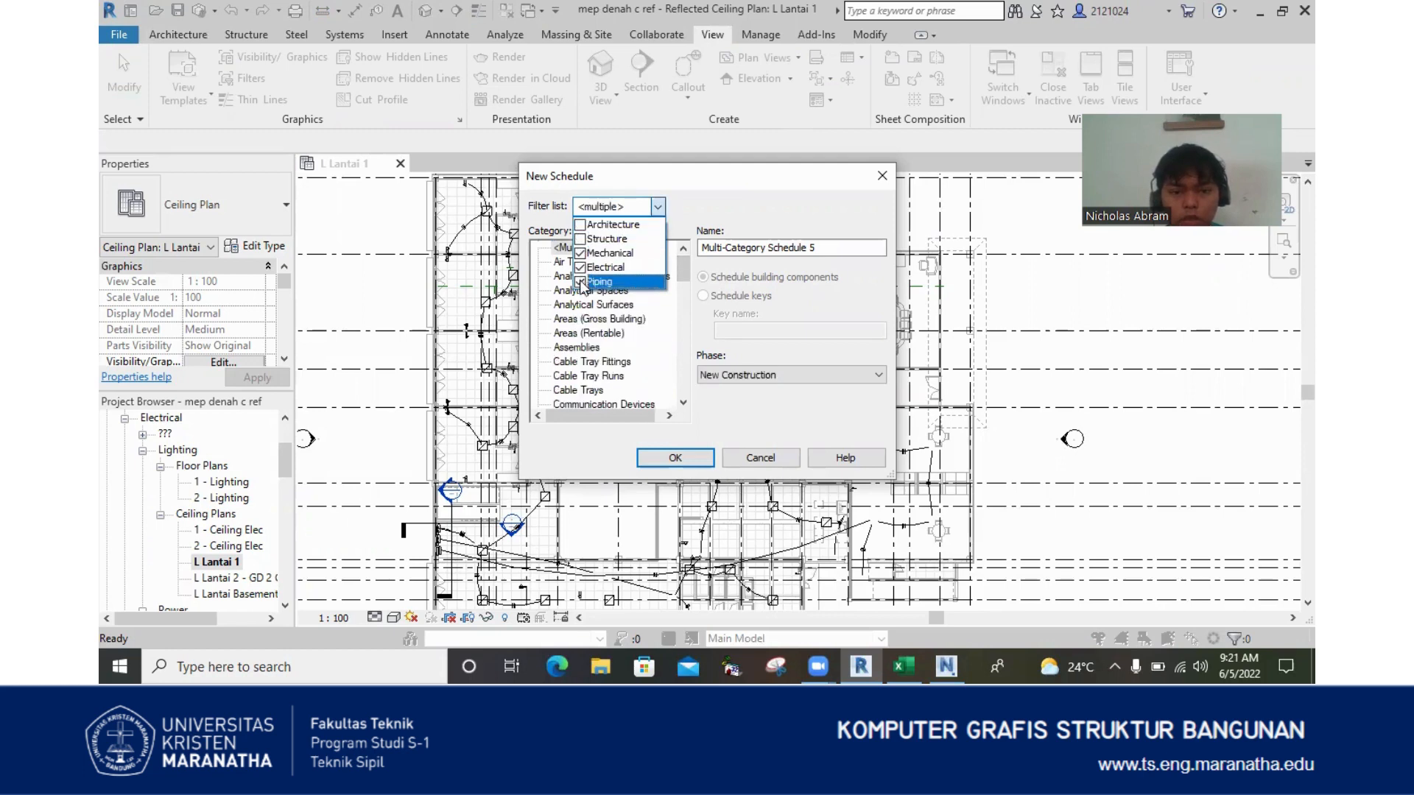
left_click(580, 281)
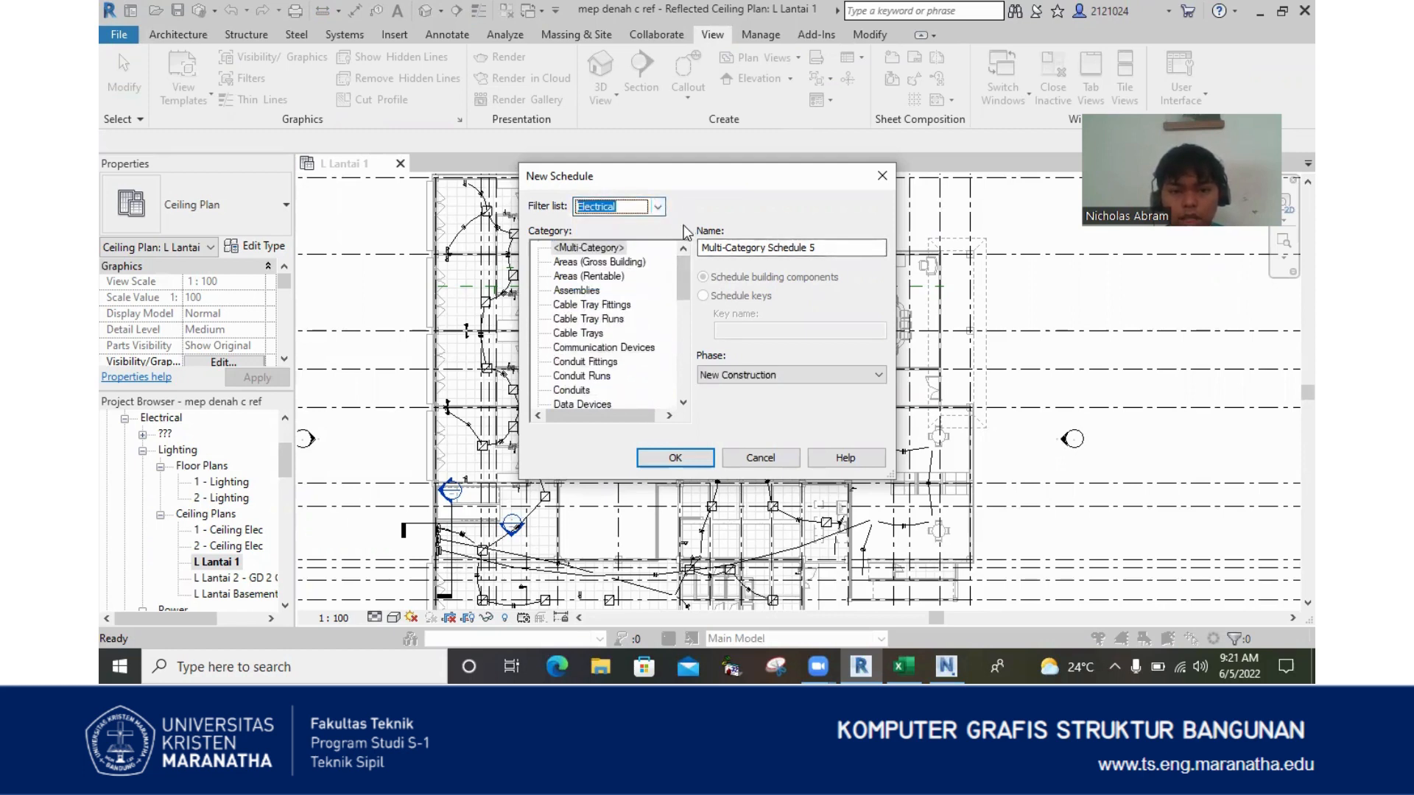
- Create the multi-category schedule with the name "MEP - ELECTRICAL Lt. 1" and the New Construction phase
left_click(832, 249)
left_click_drag(833, 249, 657, 251)
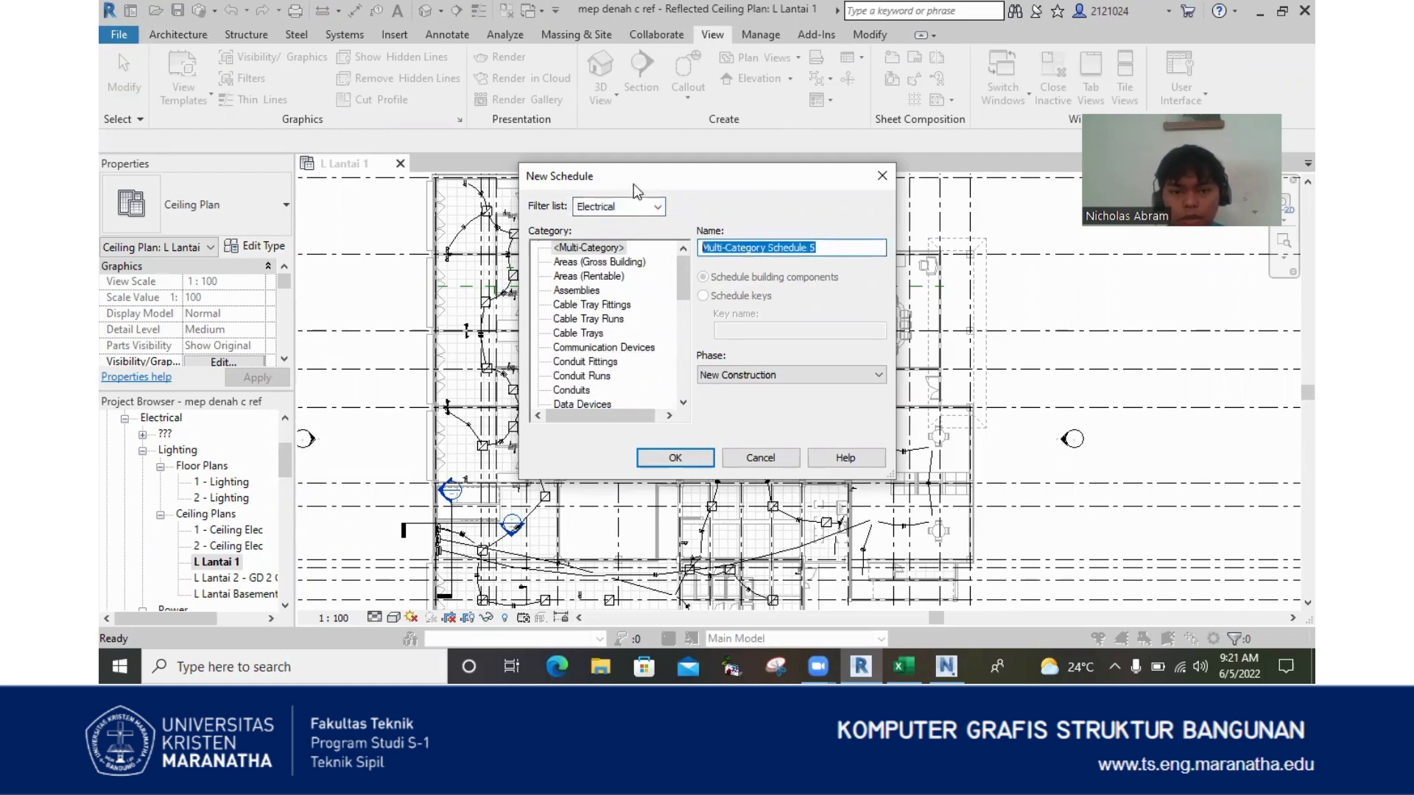
type("E")
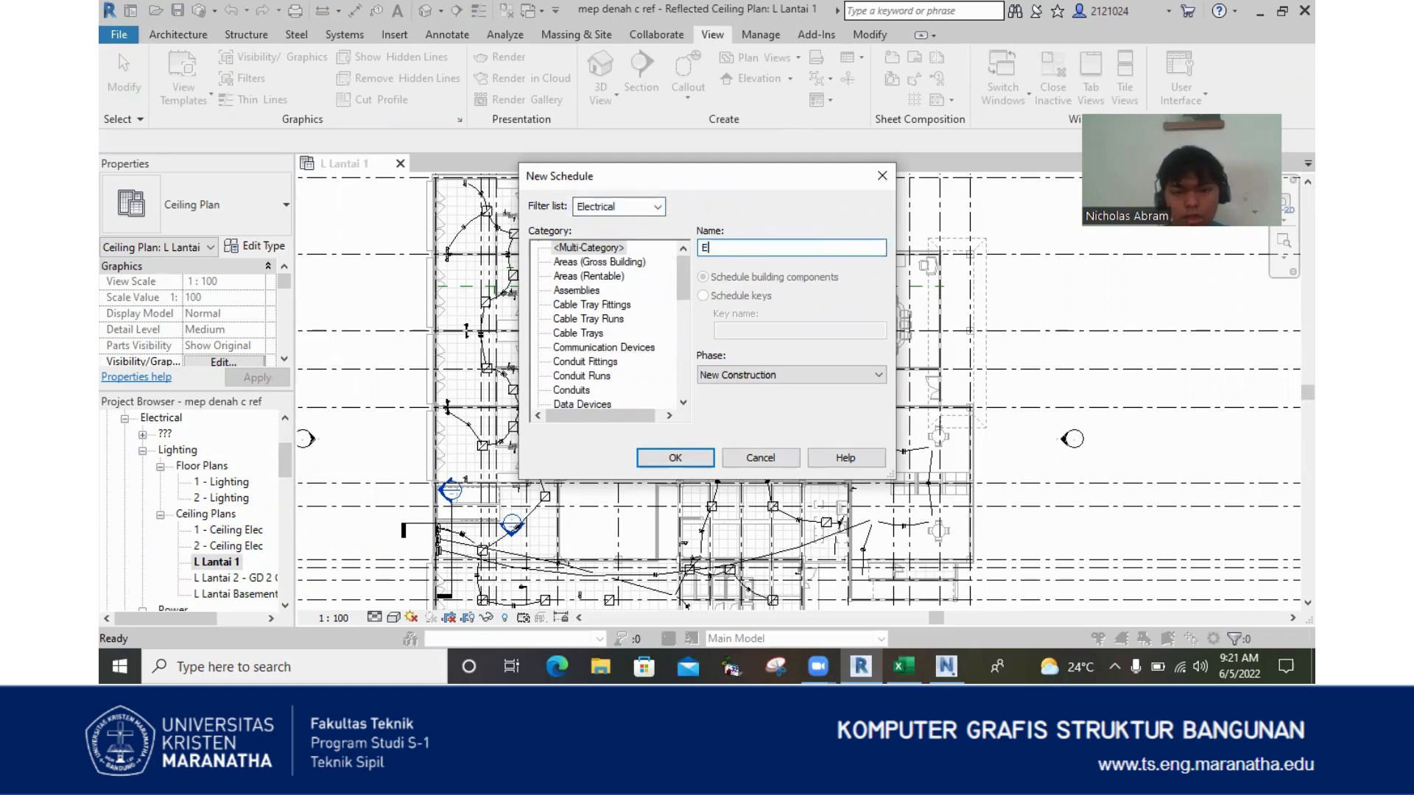
key("BackSpace")
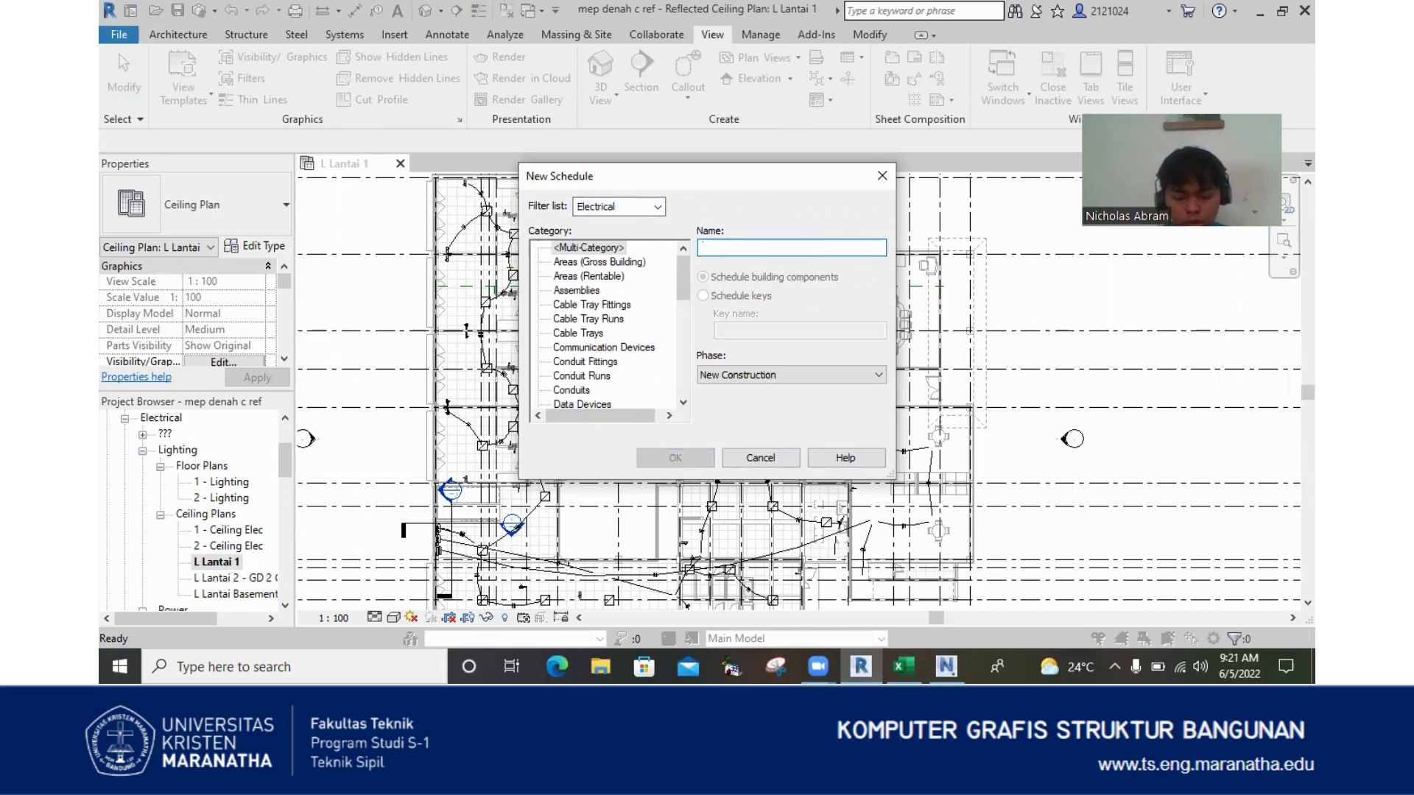
type("MEP - ELE")
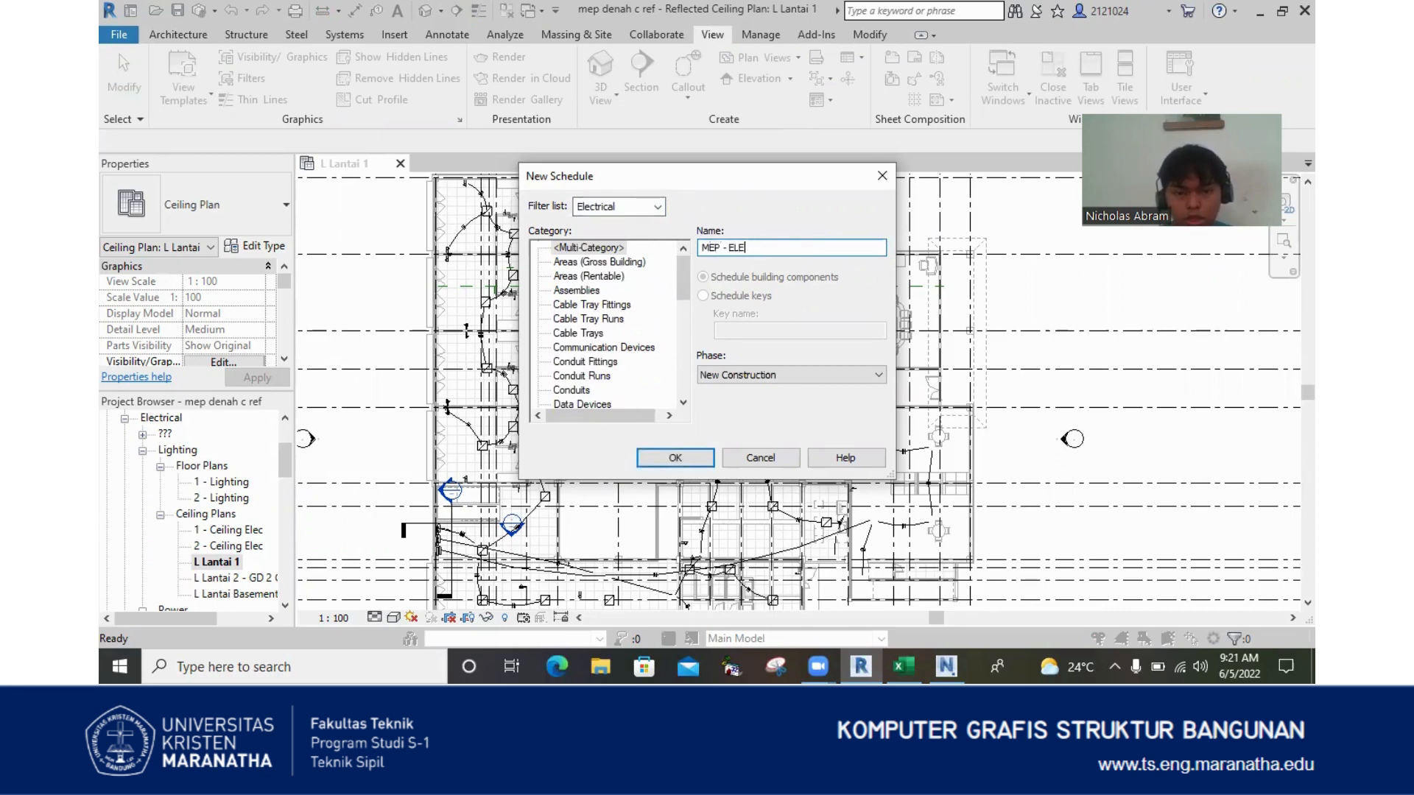
type("CTRICAL Lt. 1")
left_click(810, 377)
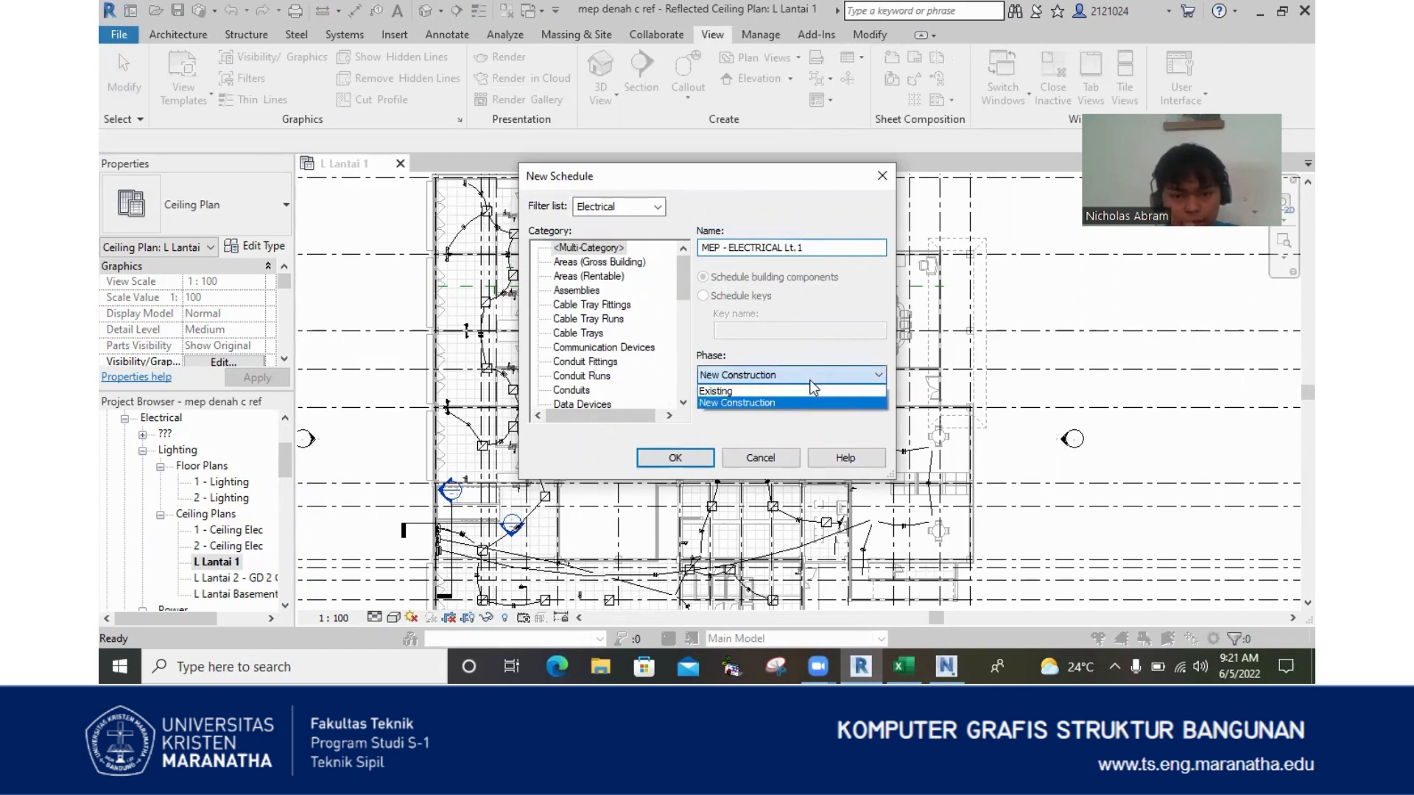
left_click(801, 404)
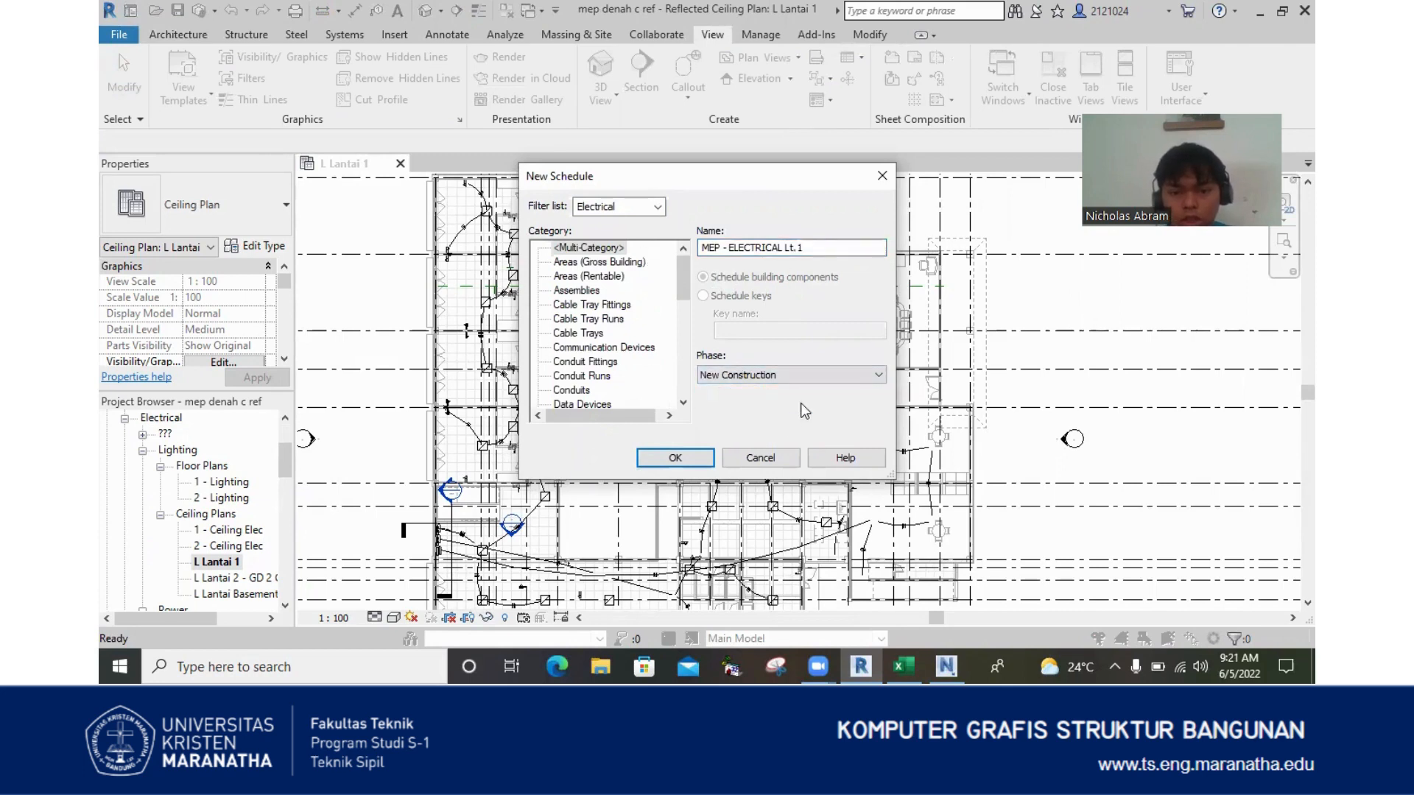
left_click(675, 457)
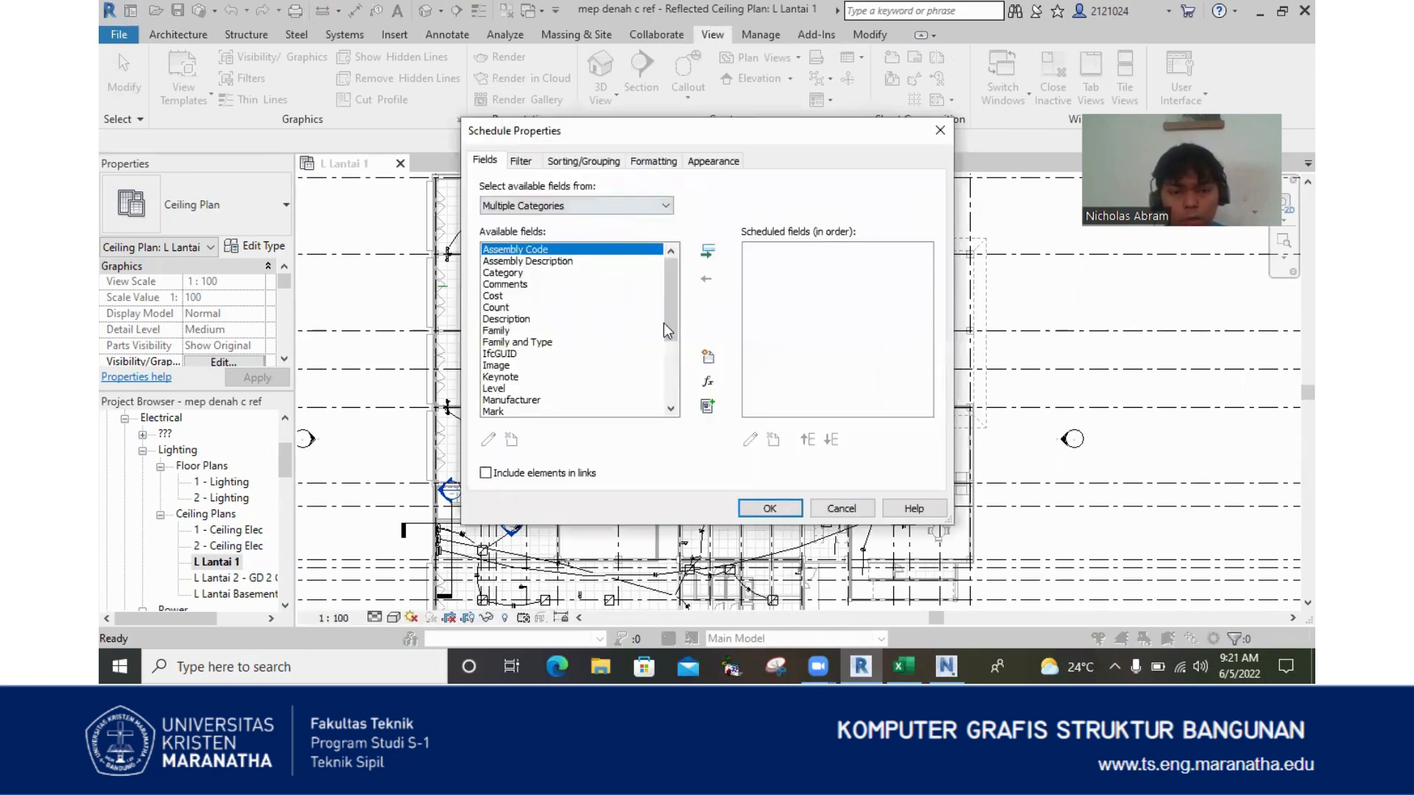
- Add Family, Cost and Level, in that order, as the scheduled fields and generate the schedule
left_click_drag(667, 323, 688, 240)
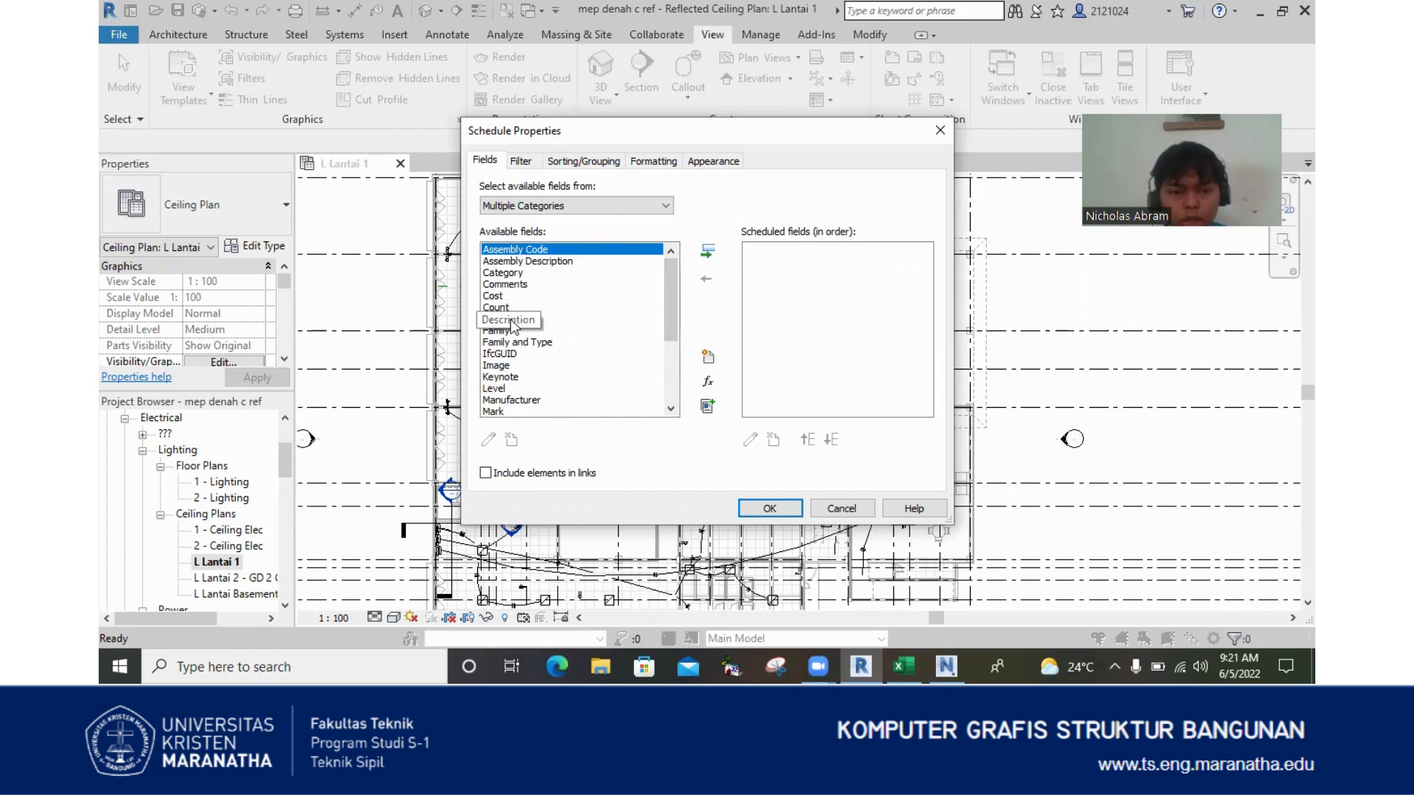
left_click_drag(510, 321, 507, 335)
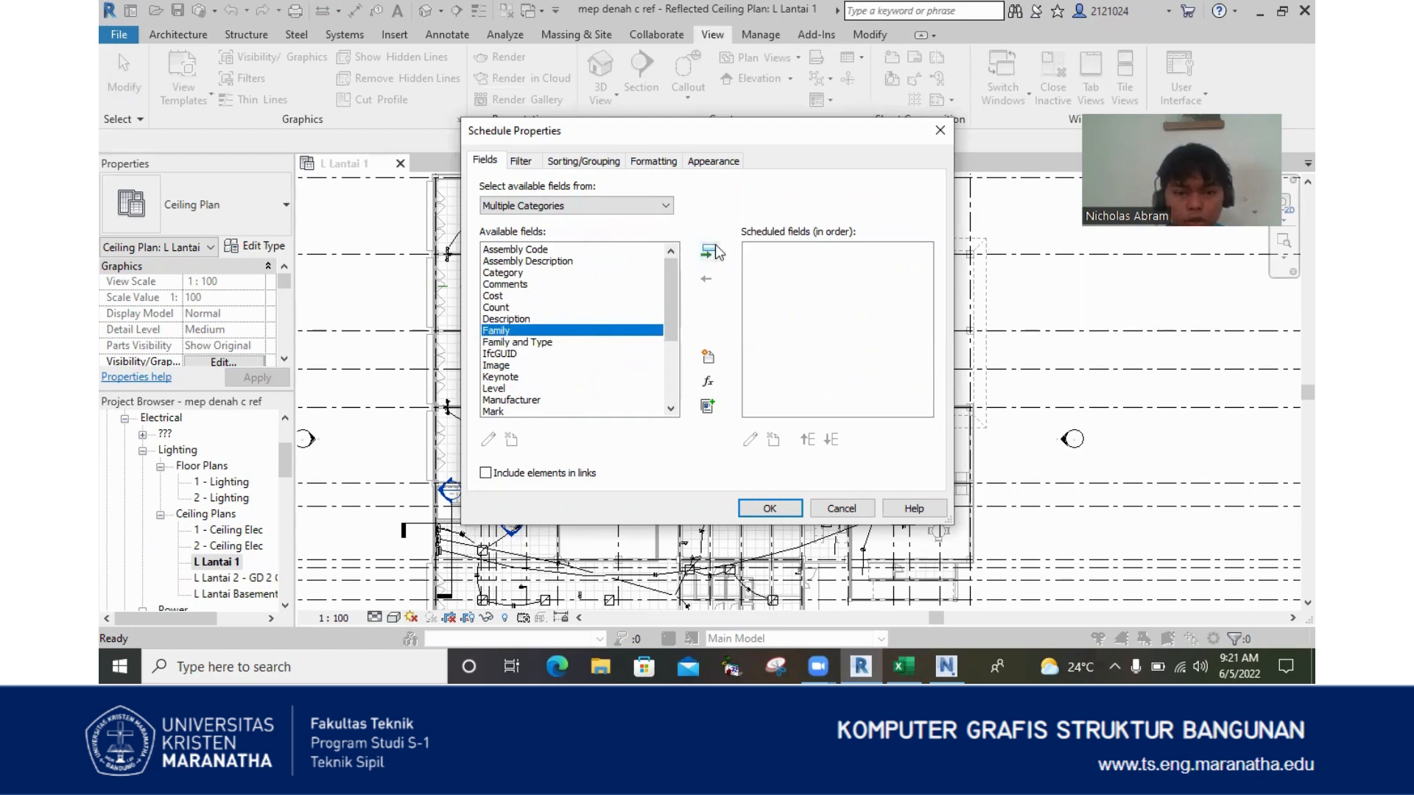
left_click(708, 252)
left_click(500, 295)
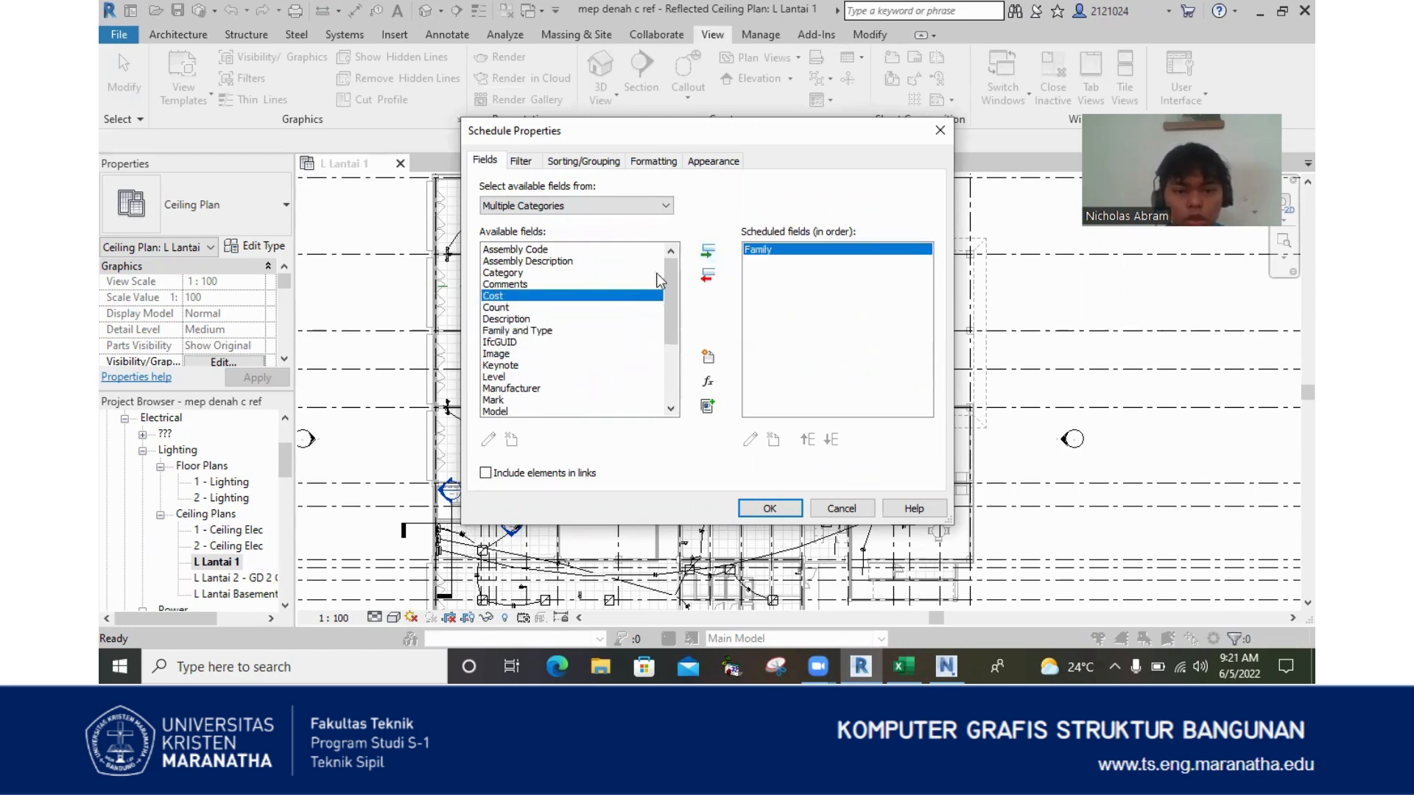
left_click(708, 252)
left_click(512, 365)
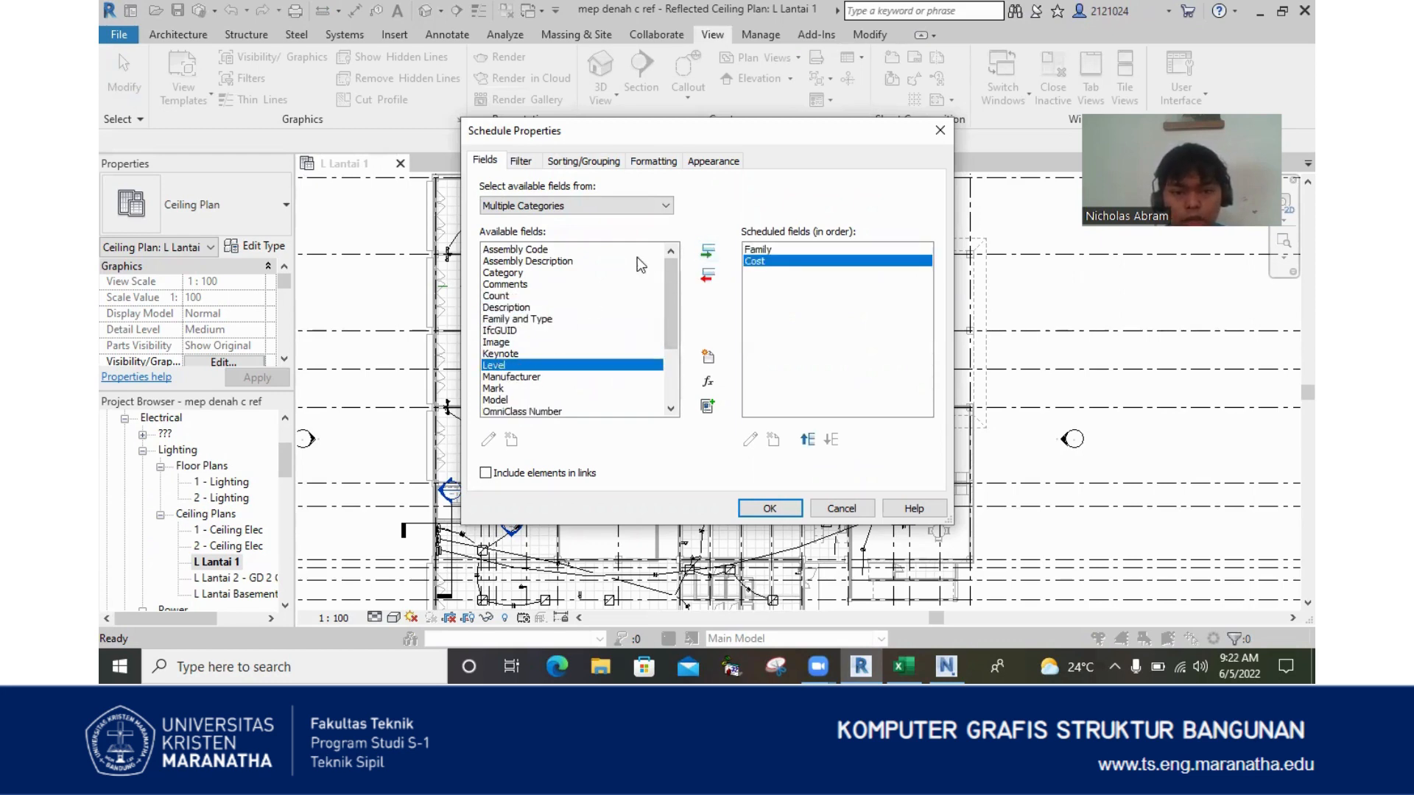
left_click(707, 254)
scroll(676, 329, "down", 3)
scroll(586, 338, "up", 3)
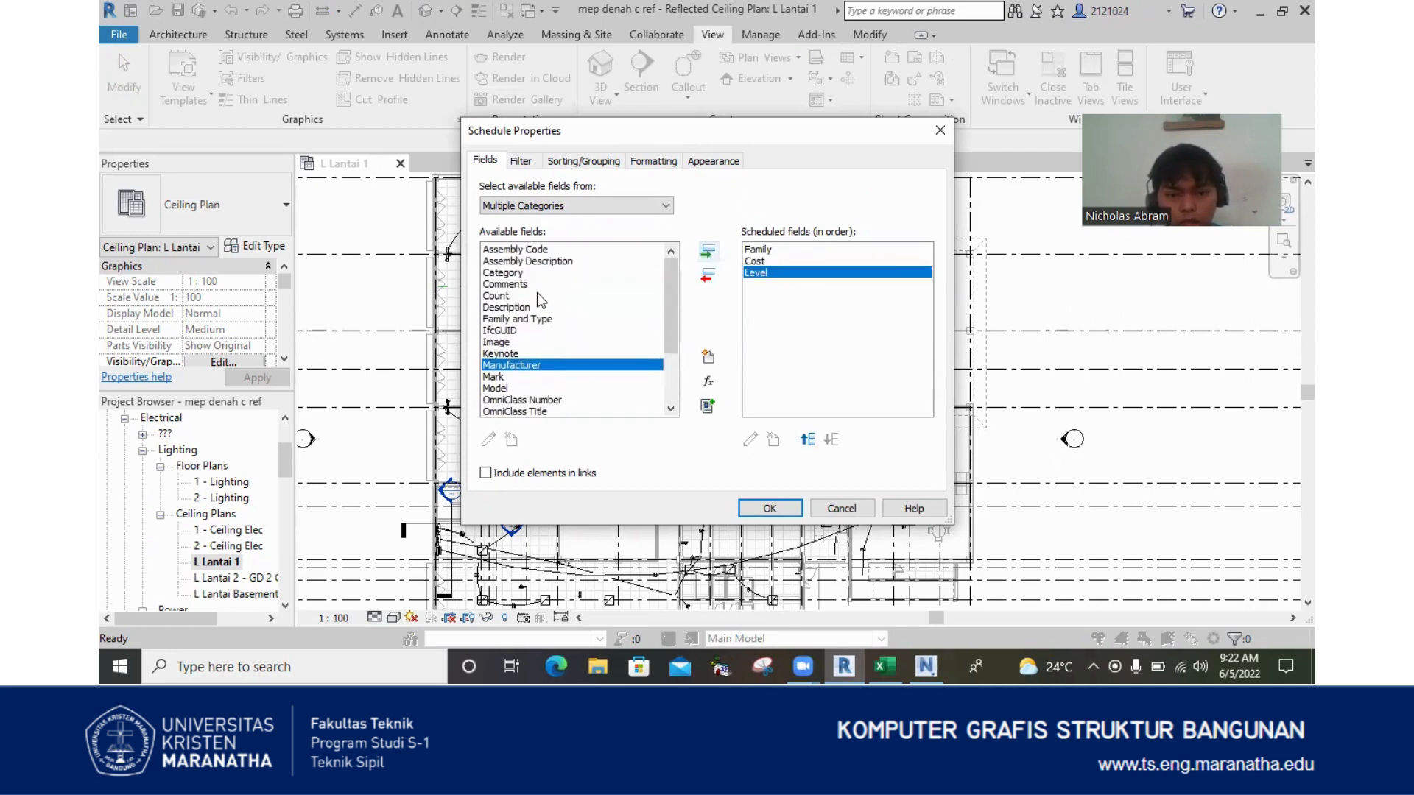
left_click(513, 308)
left_click(513, 284)
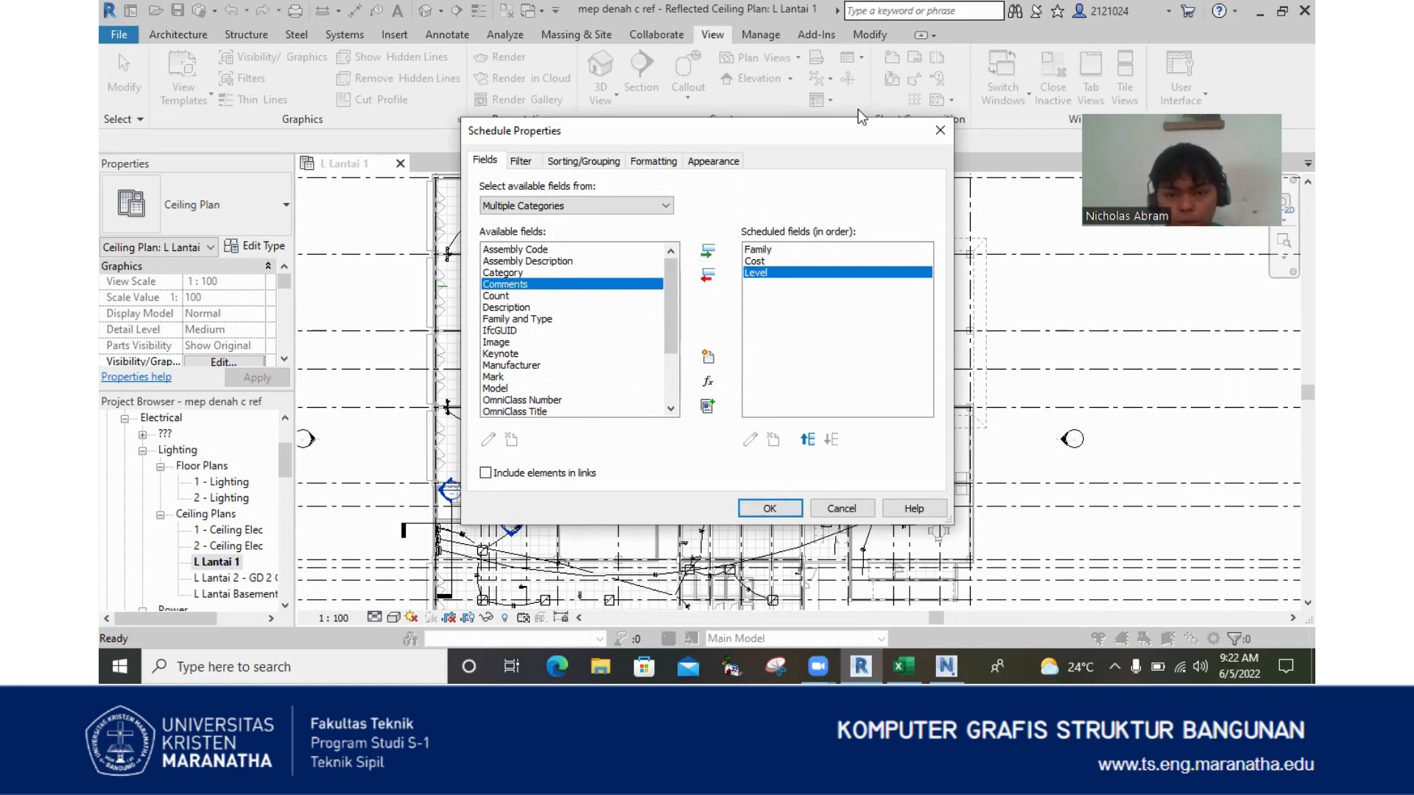
left_click(779, 507)
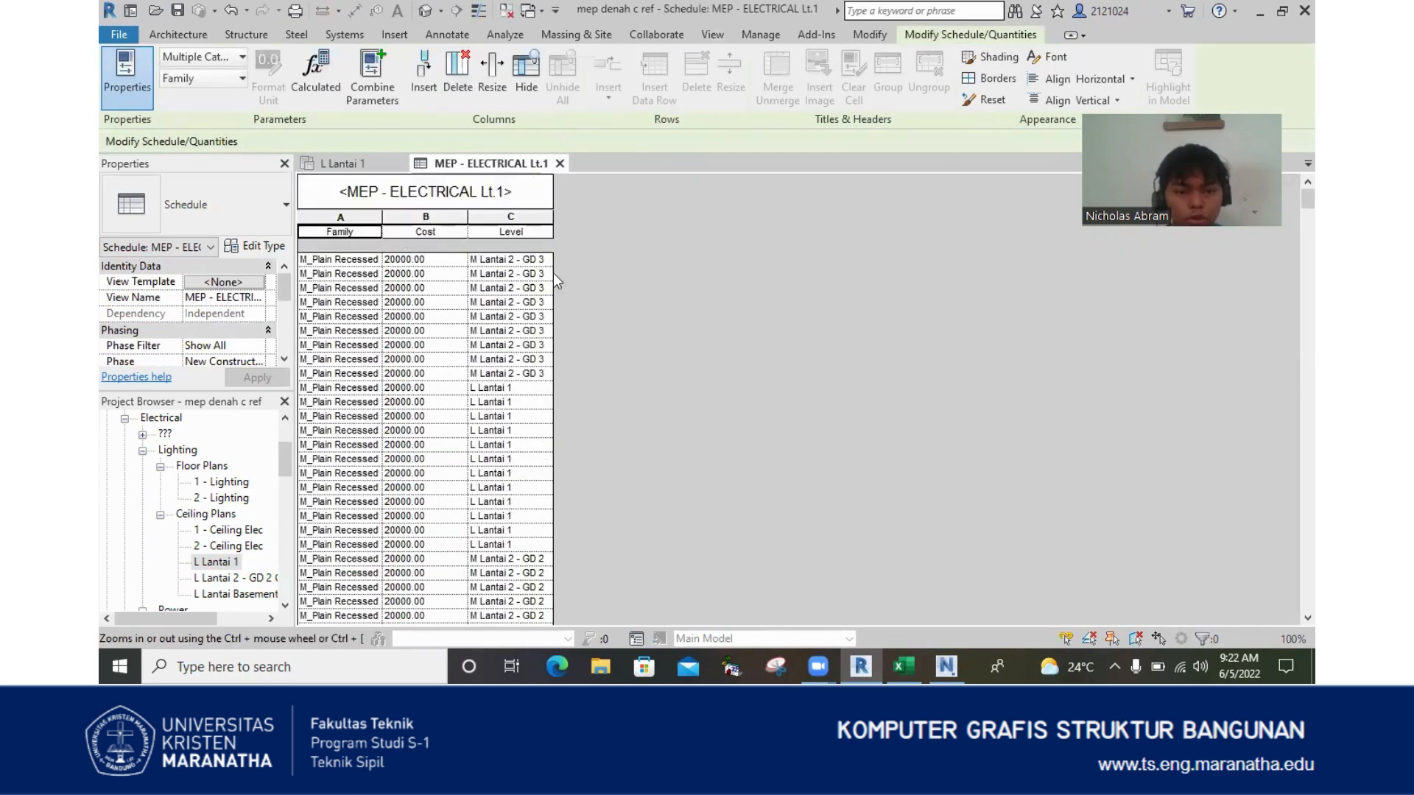
- Widen the Family column of the schedule so that the full family names fit
scroll(425, 340, "down", 6)
scroll(426, 342, "up", 8)
left_click_drag(382, 224, 477, 219)
left_click(495, 196)
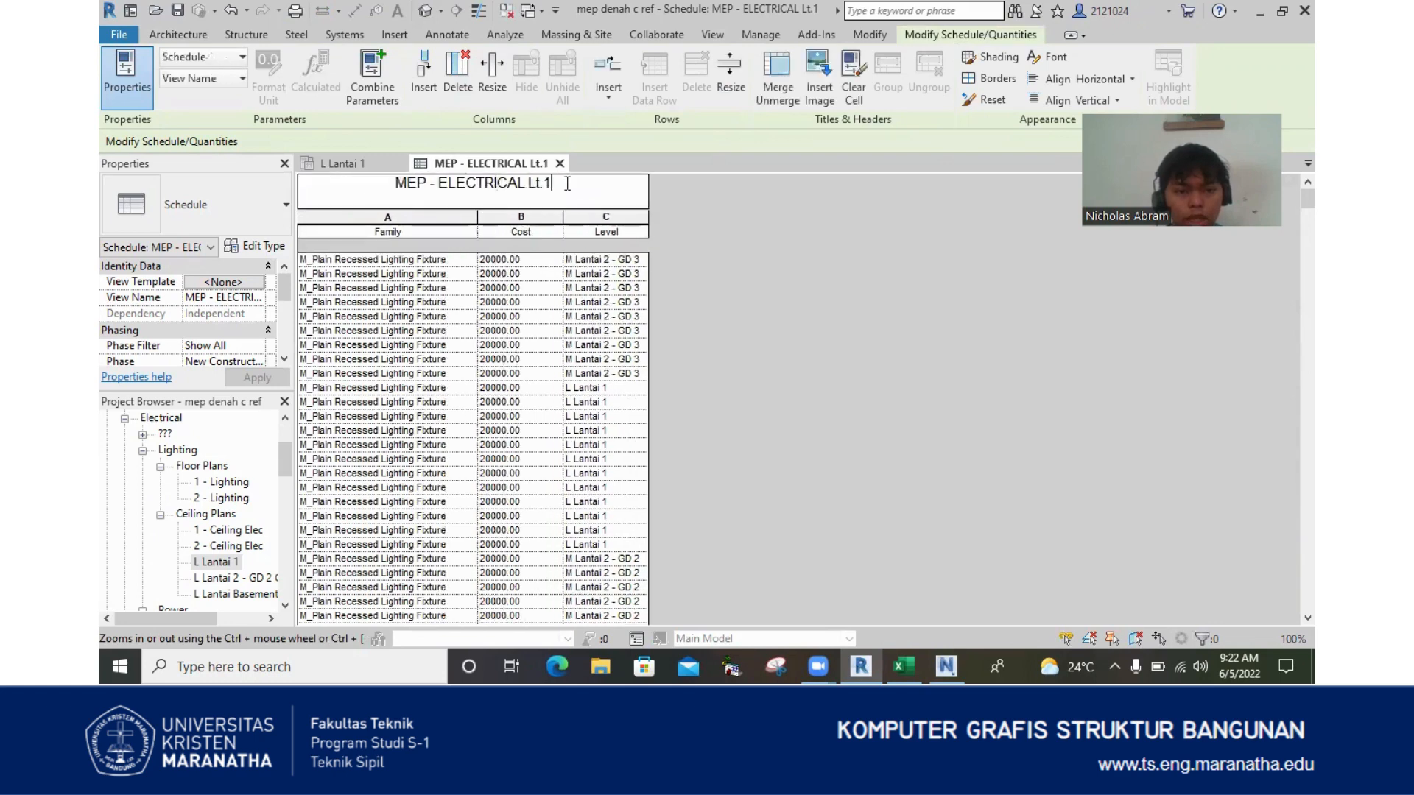
left_click(664, 228)
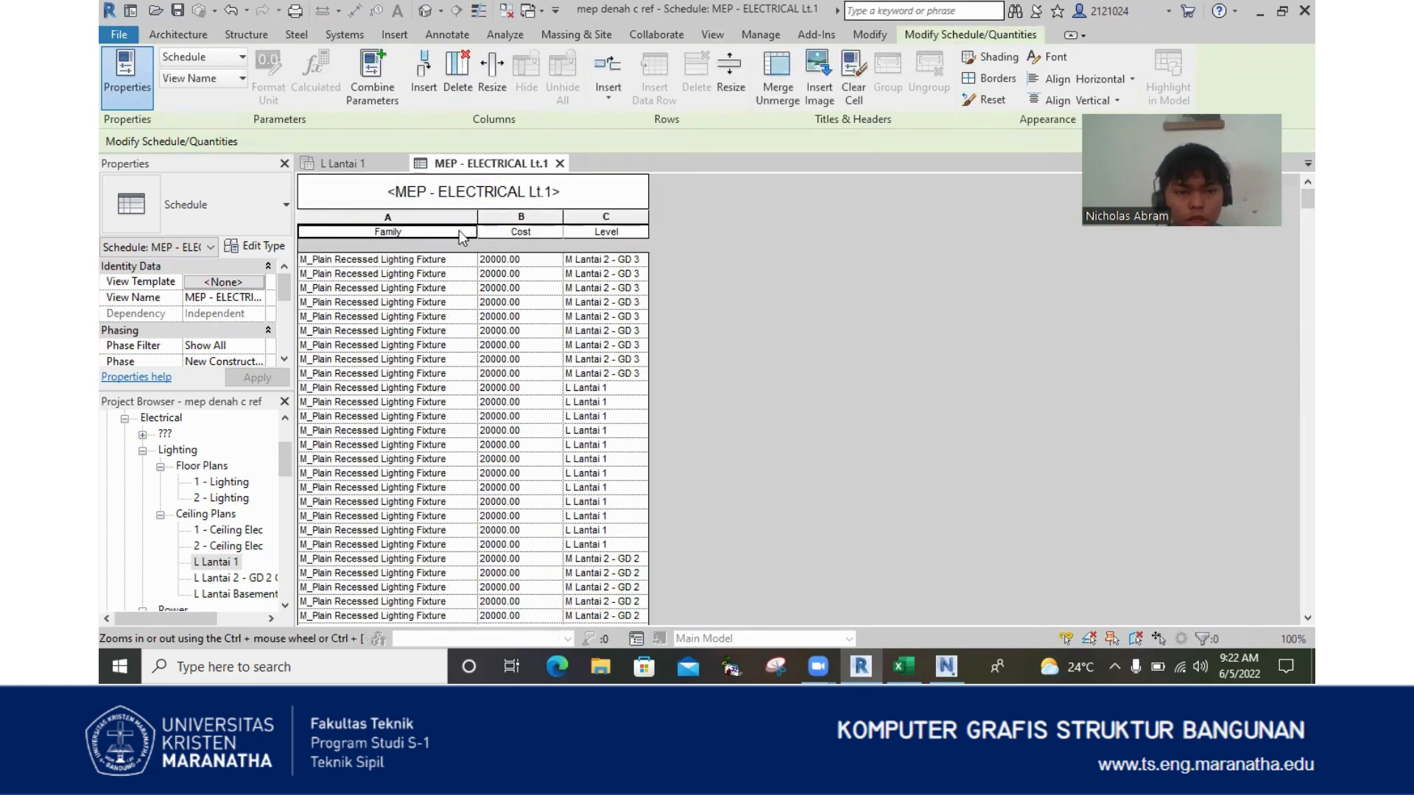
- Rename the Family column heading to "Material / Komponen"
left_click(413, 232)
left_click_drag(414, 231, 353, 229)
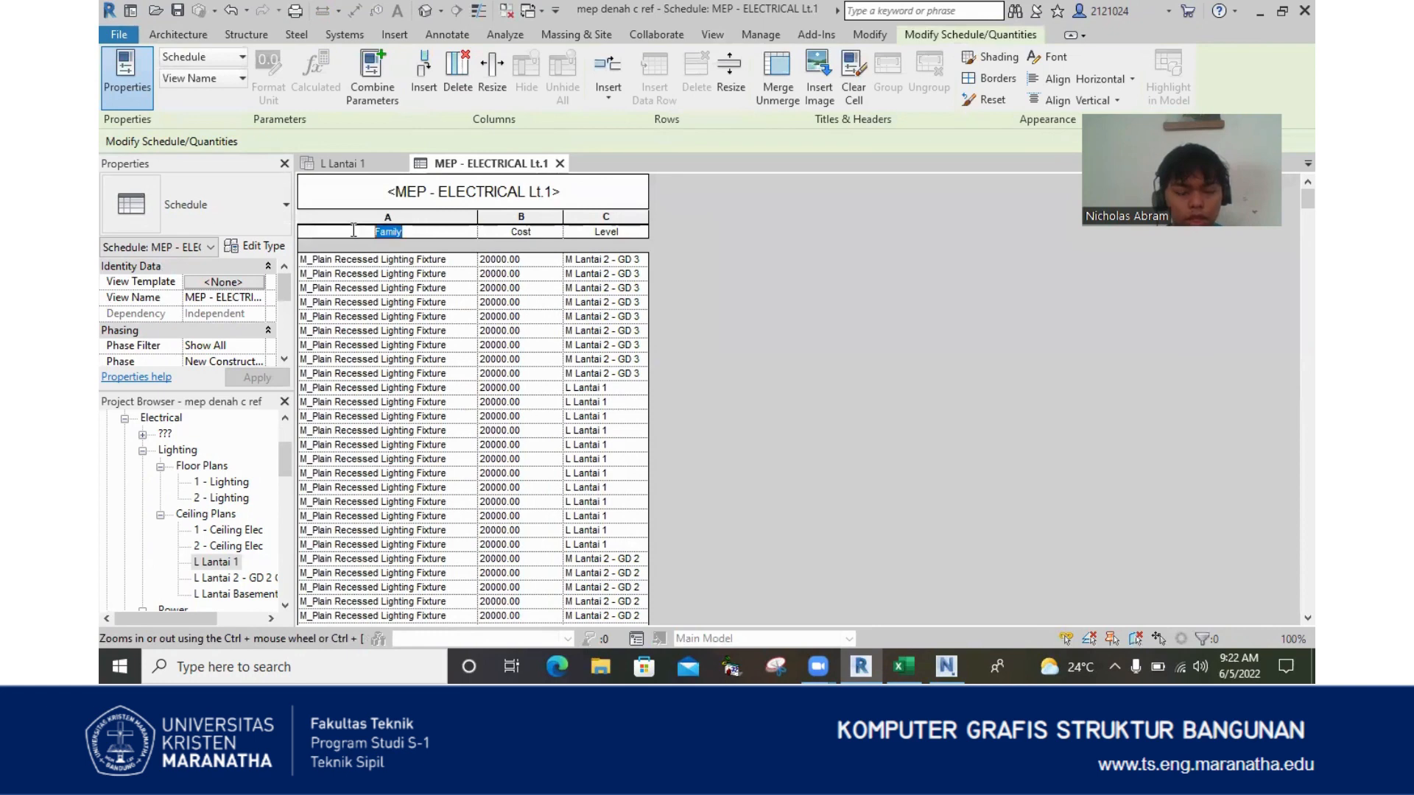
type("Material")
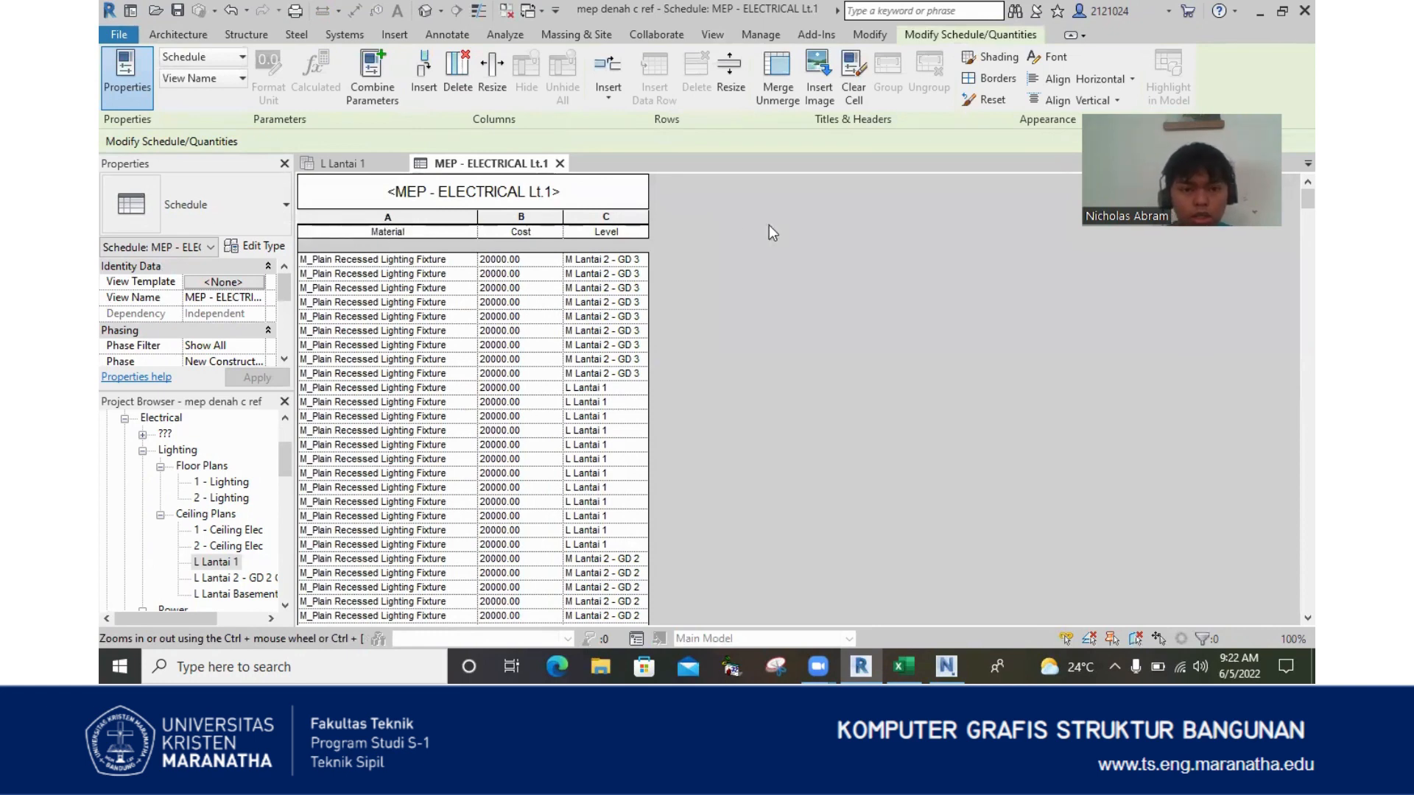
type(" /")
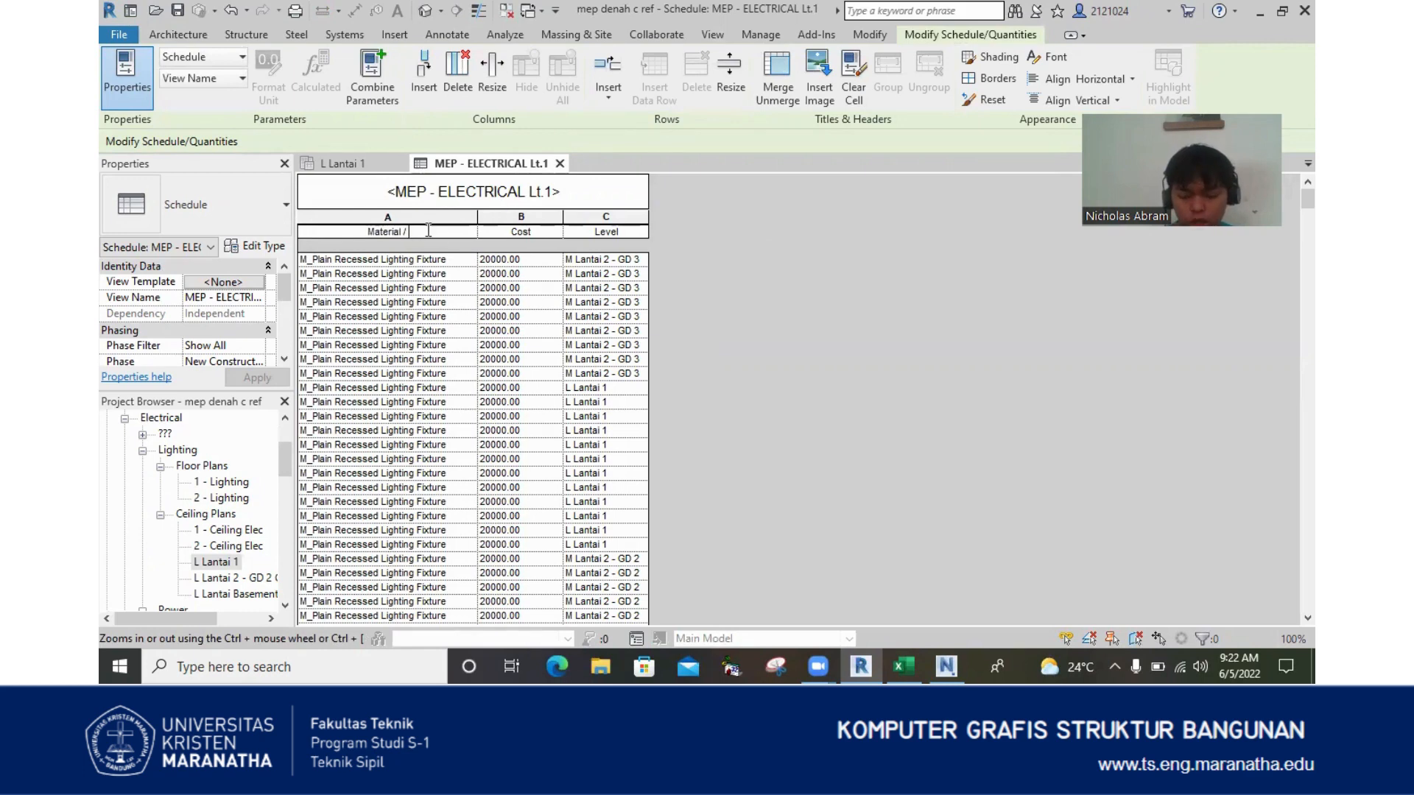
type(" Kom")
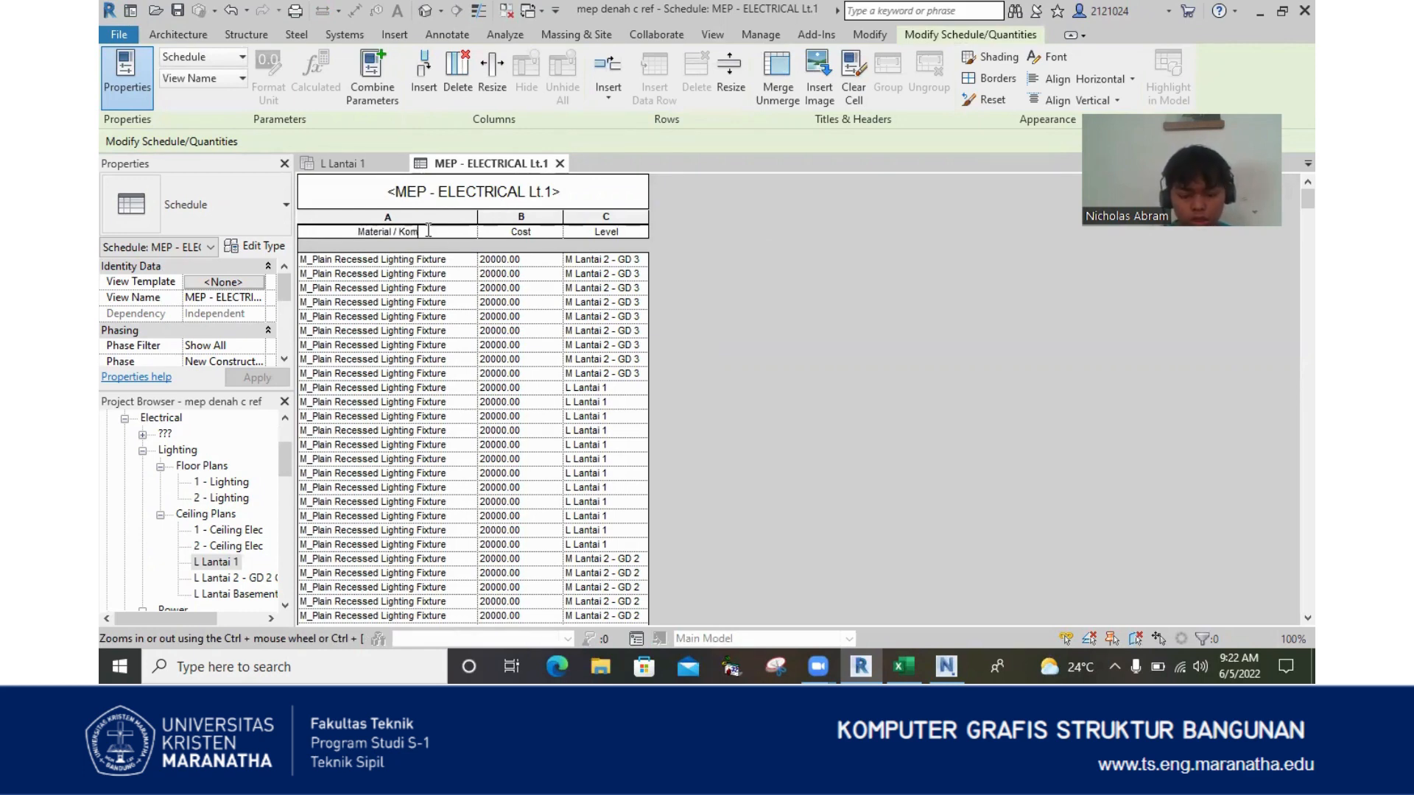
type("ponen")
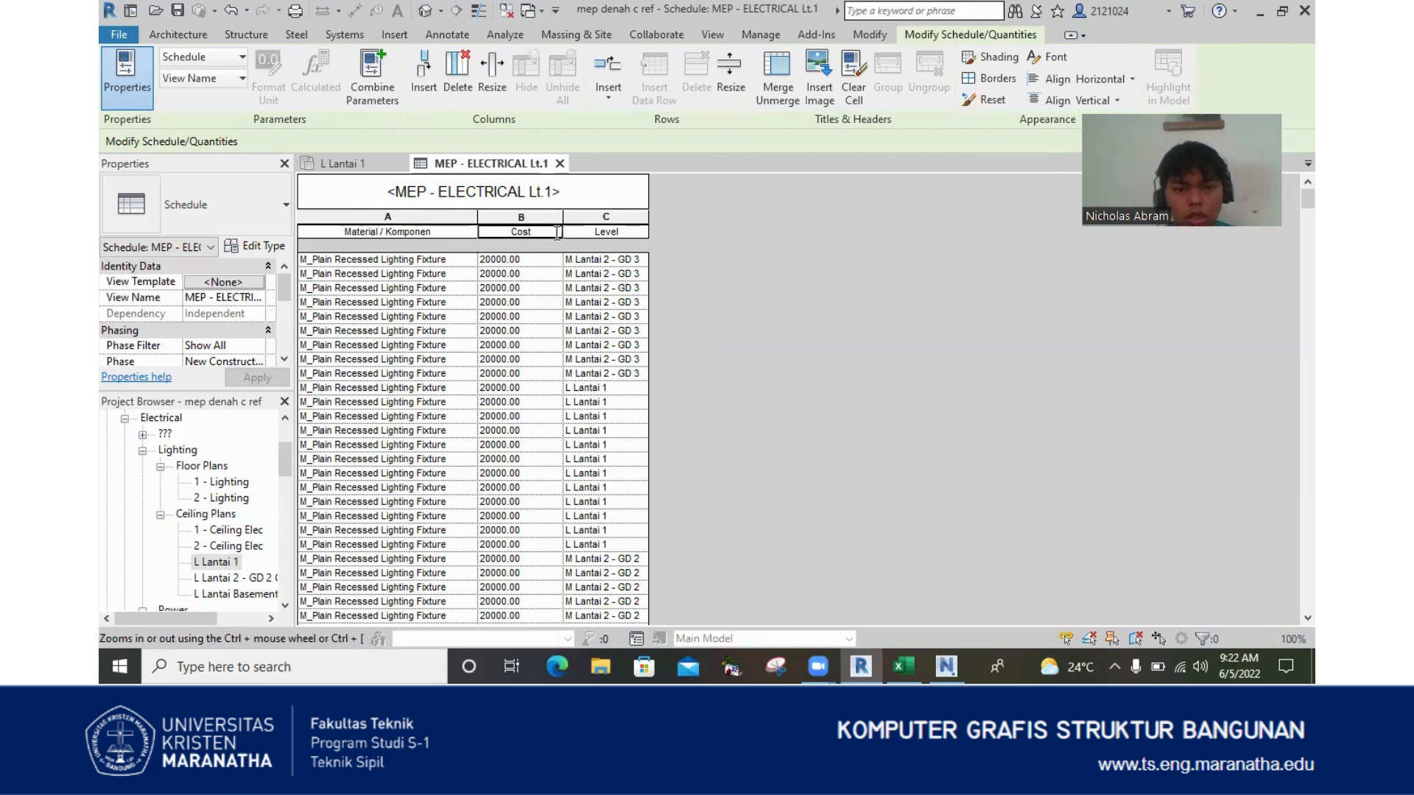
- Rename the Cost column heading to "Harga", keeping the Level heading as it is
left_click(556, 232)
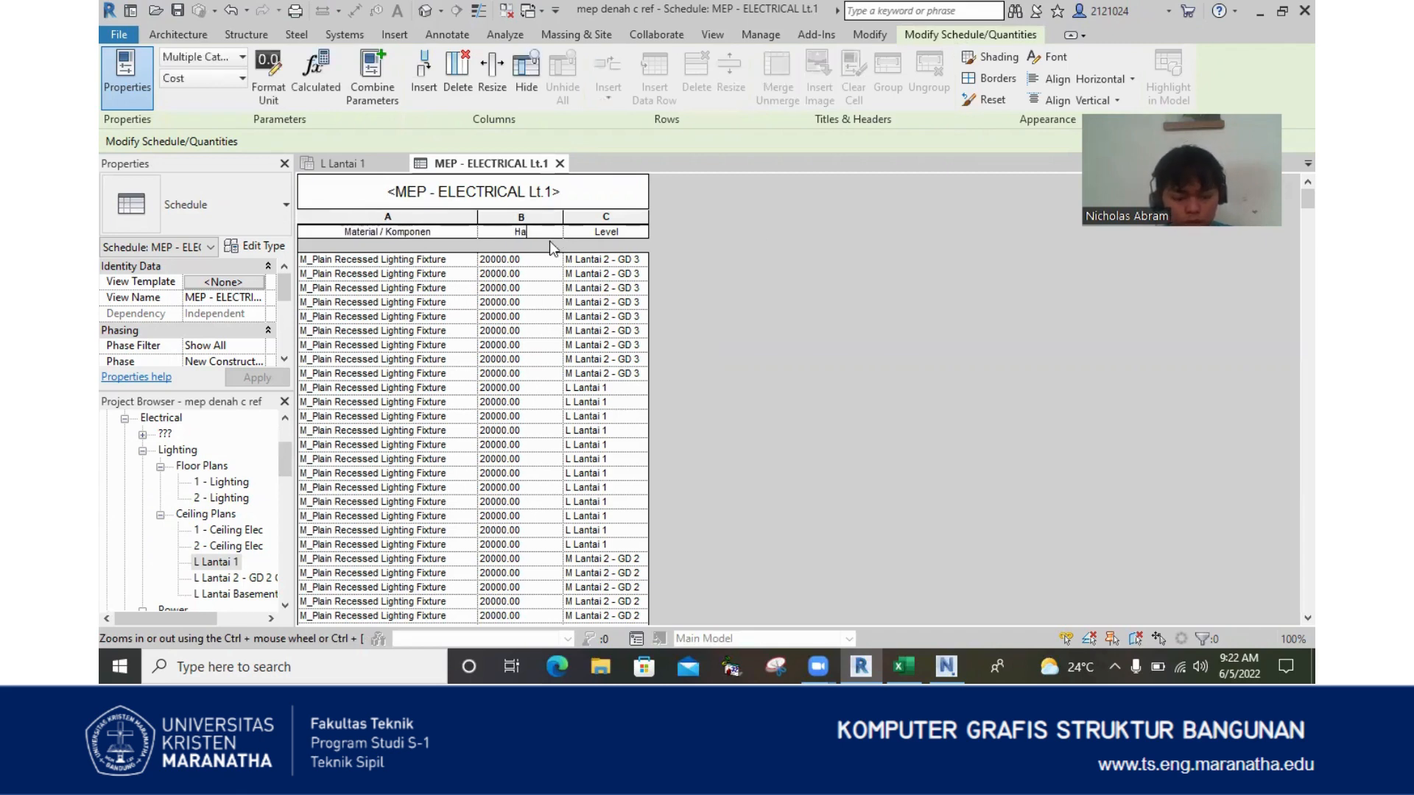
type("Harga")
left_click(612, 233)
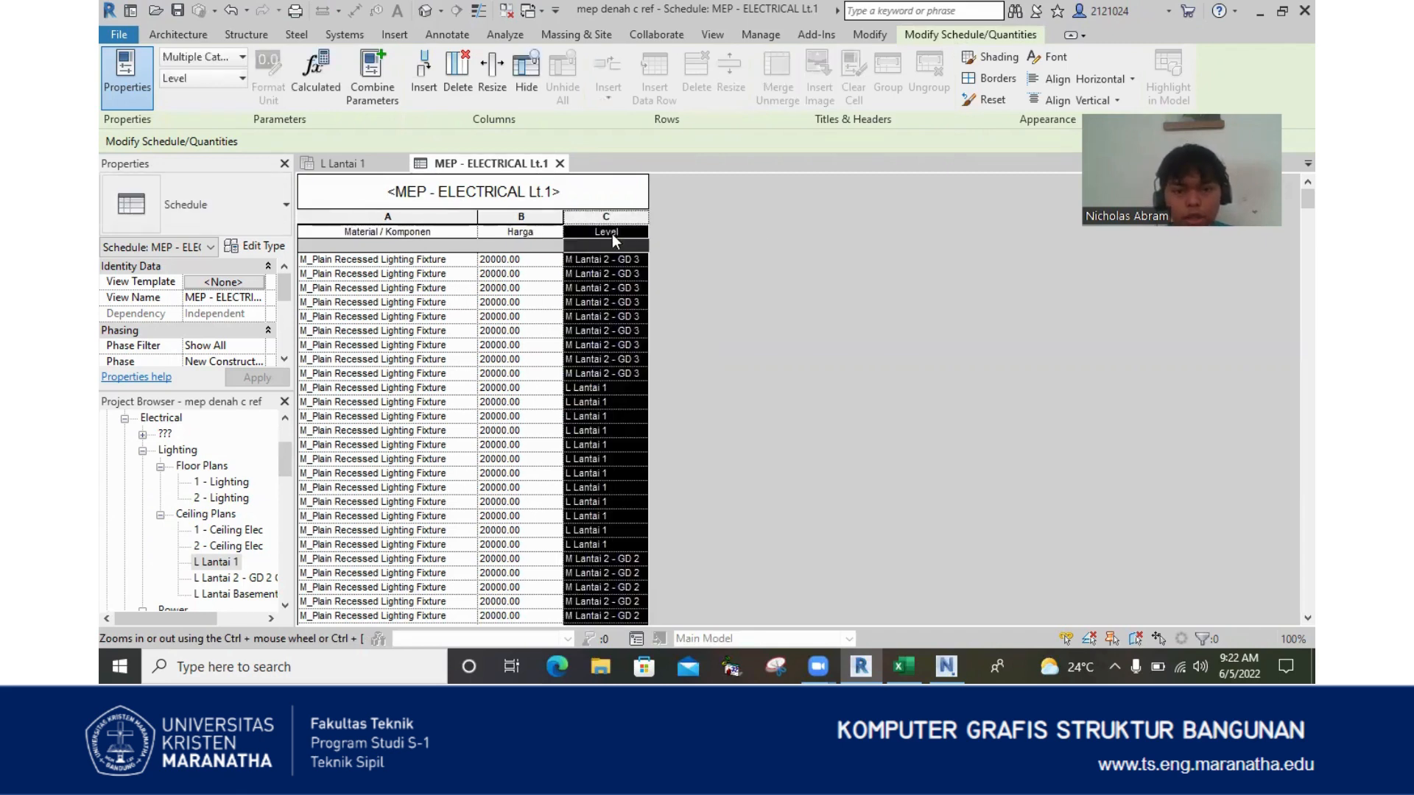
left_click(612, 232)
left_click_drag(623, 229, 589, 232)
left_click(623, 233)
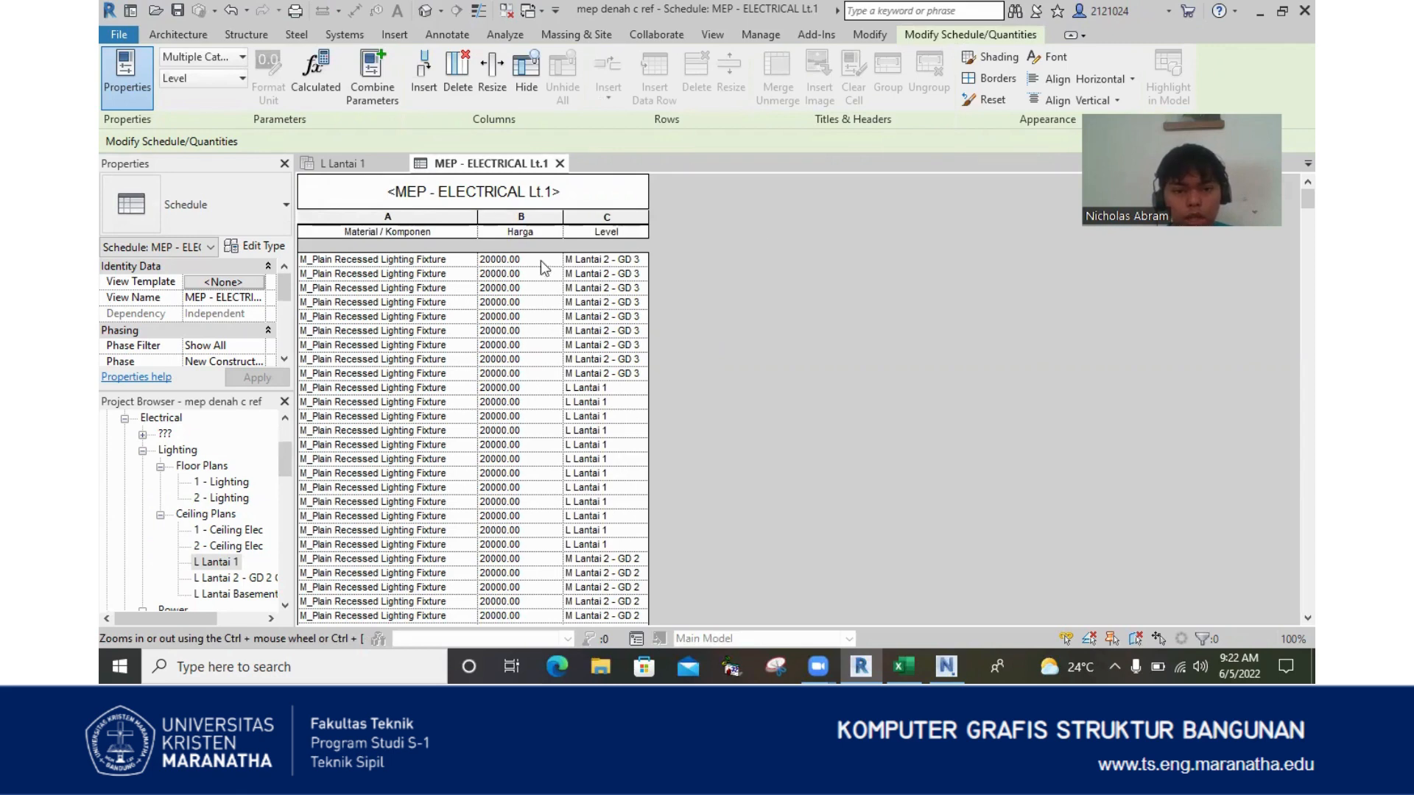
- Open the schedule's sorting and grouping settings and sort by Level in ascending order
scroll(268, 302, "down", 5)
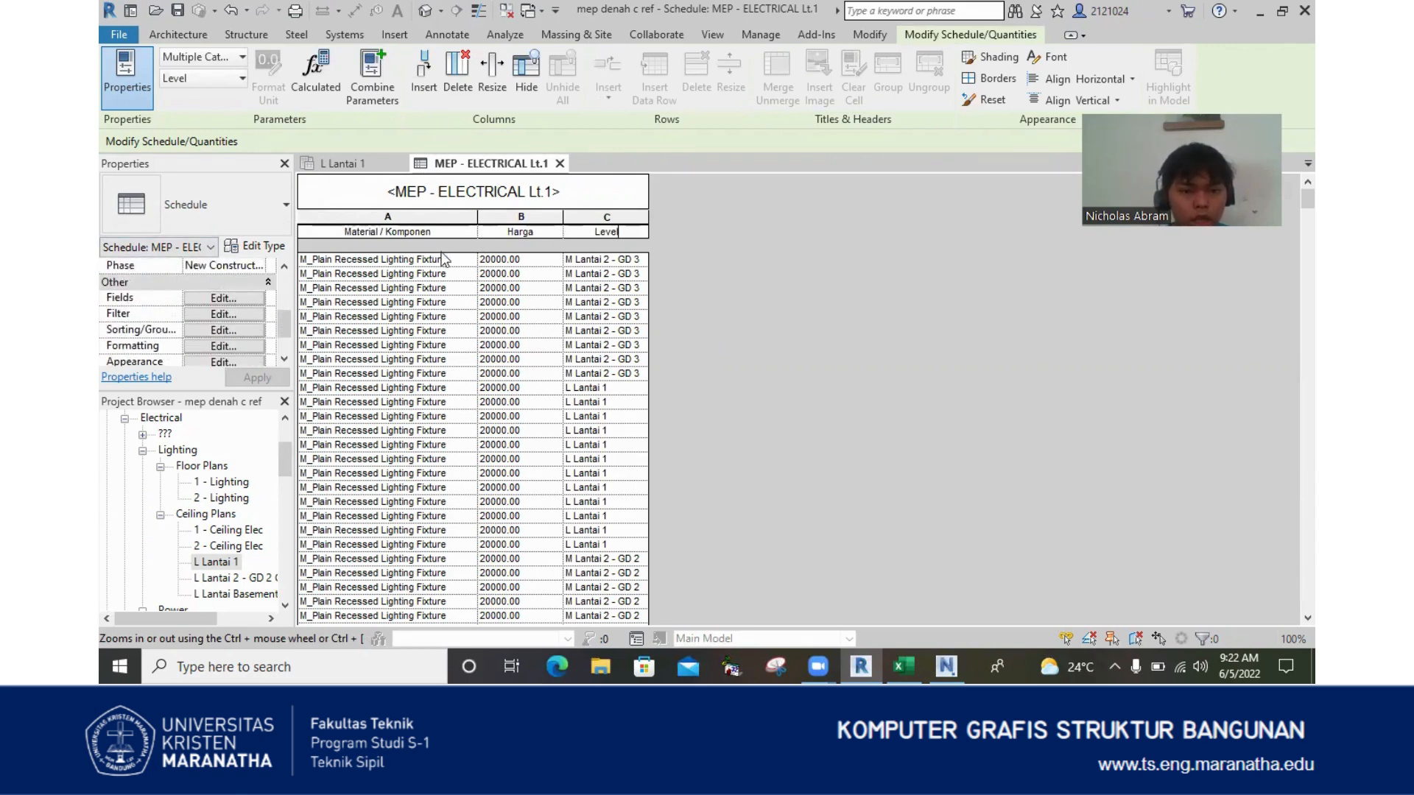
left_click(223, 330)
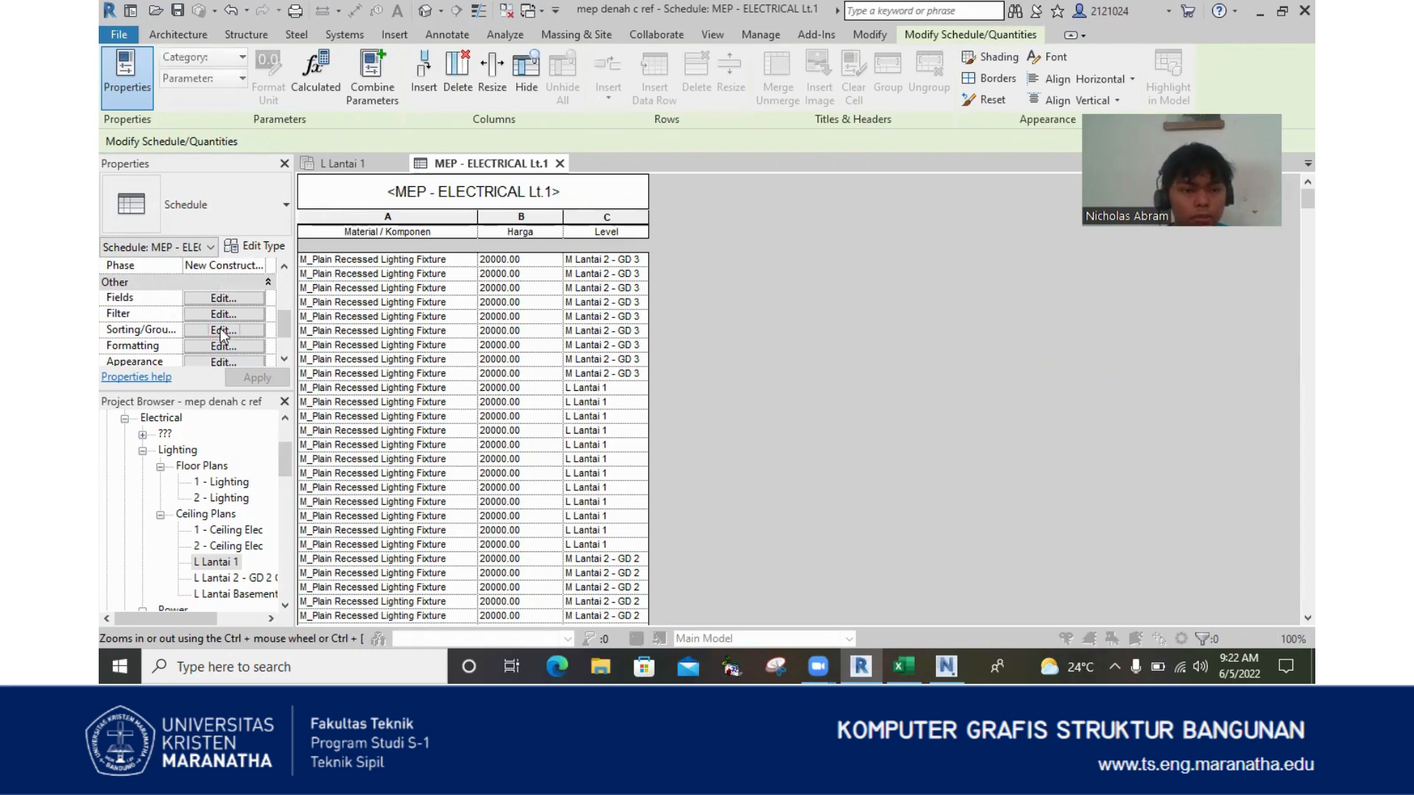
left_click(604, 188)
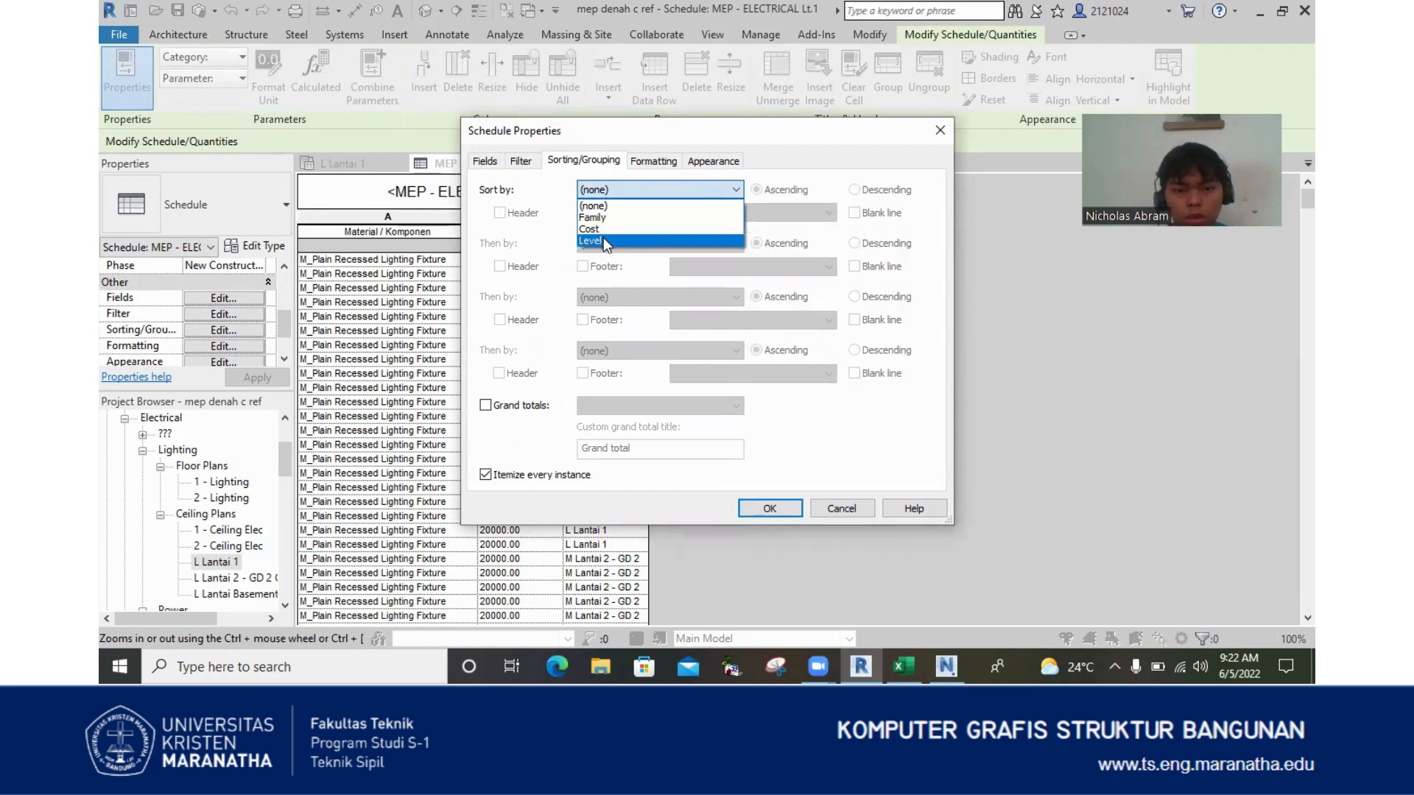
left_click(611, 240)
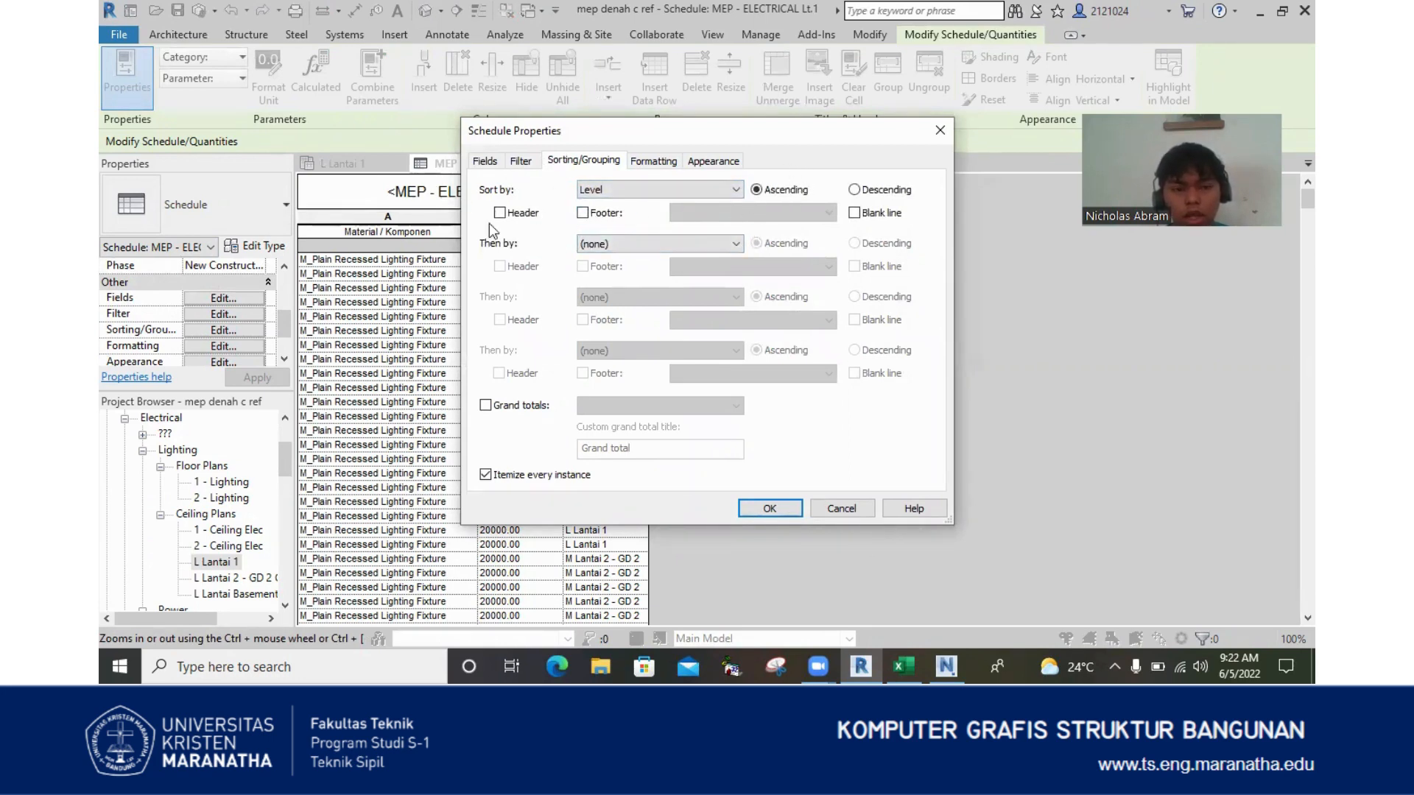
left_click(554, 107)
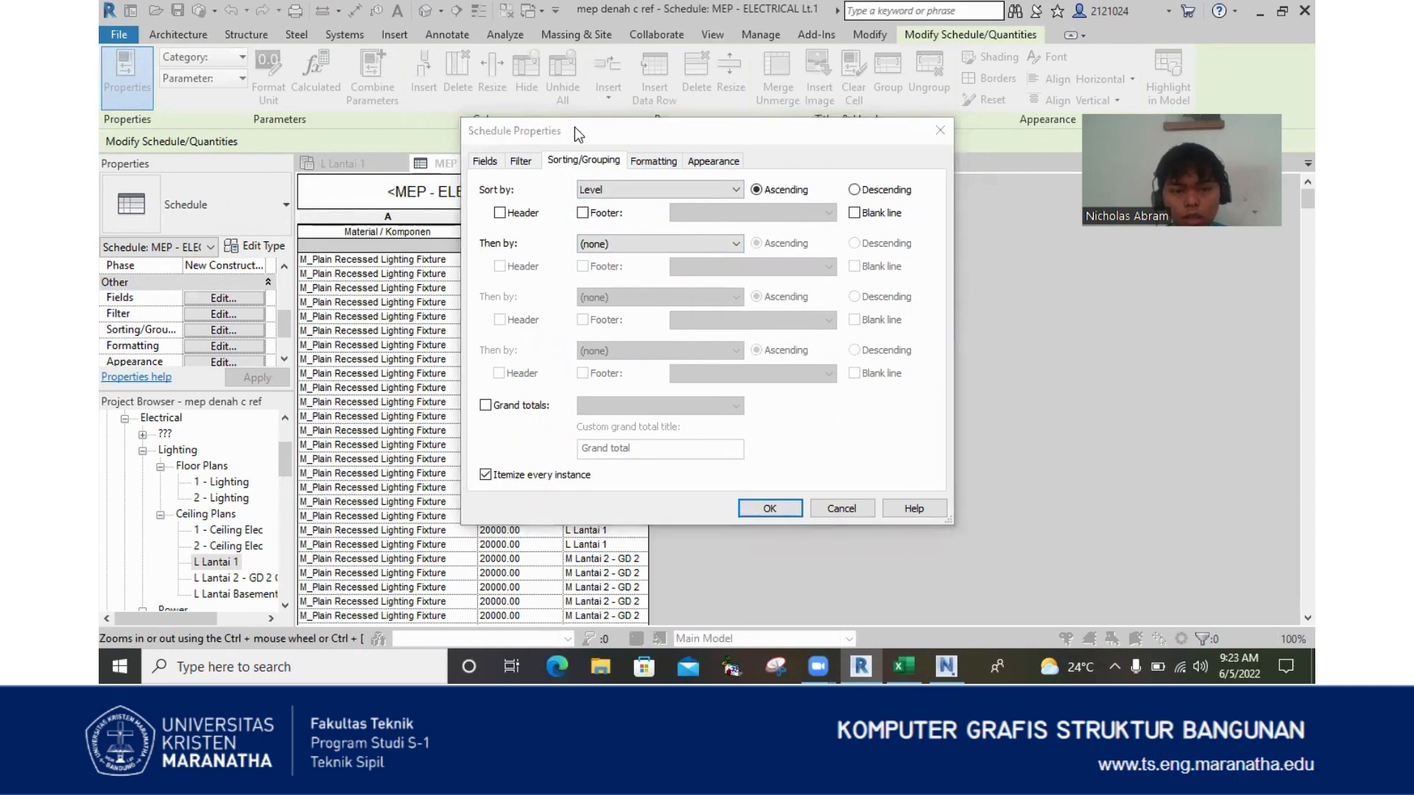
left_click_drag(575, 128, 616, 129)
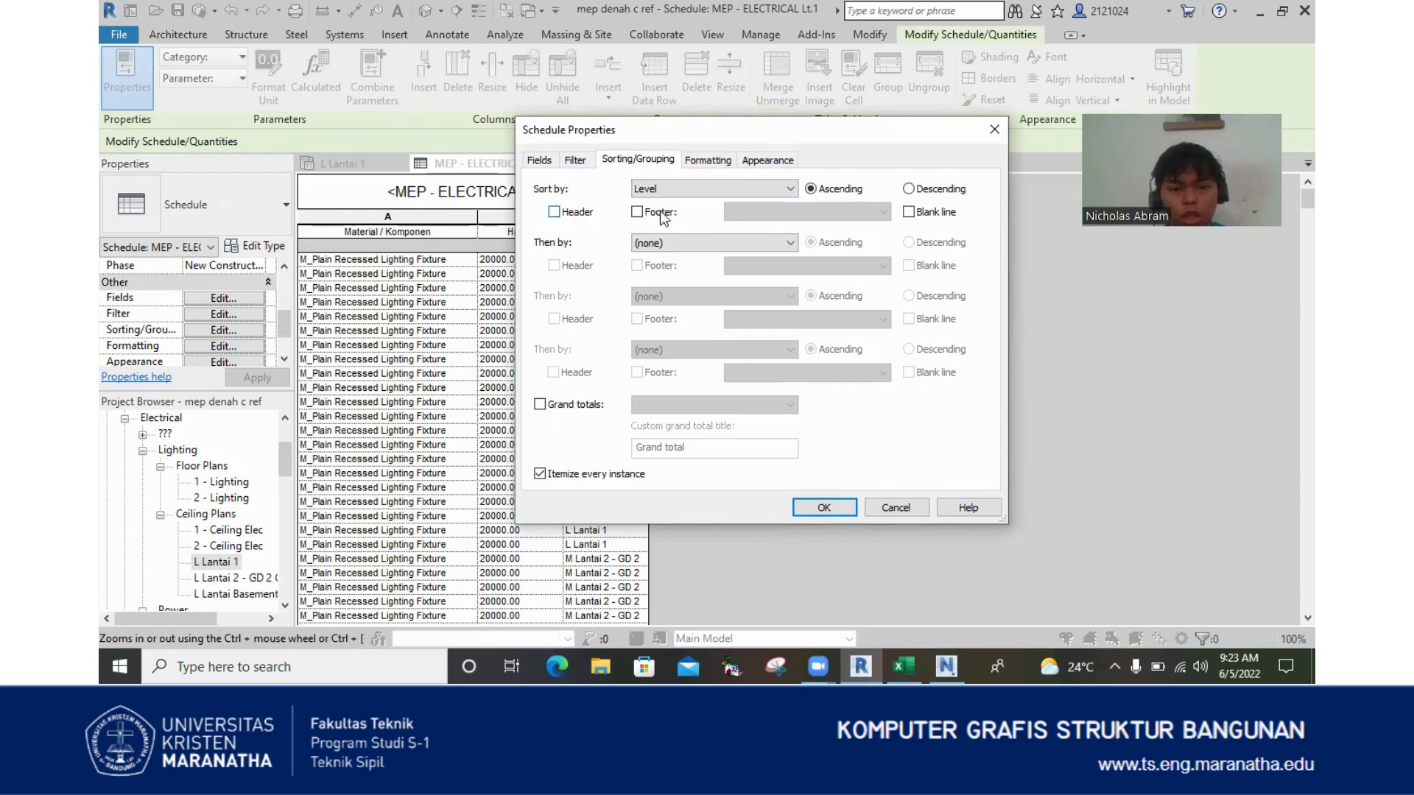
- Add a footer showing title, count, and totals to the Level sorting group
left_click(637, 213)
left_click(812, 214)
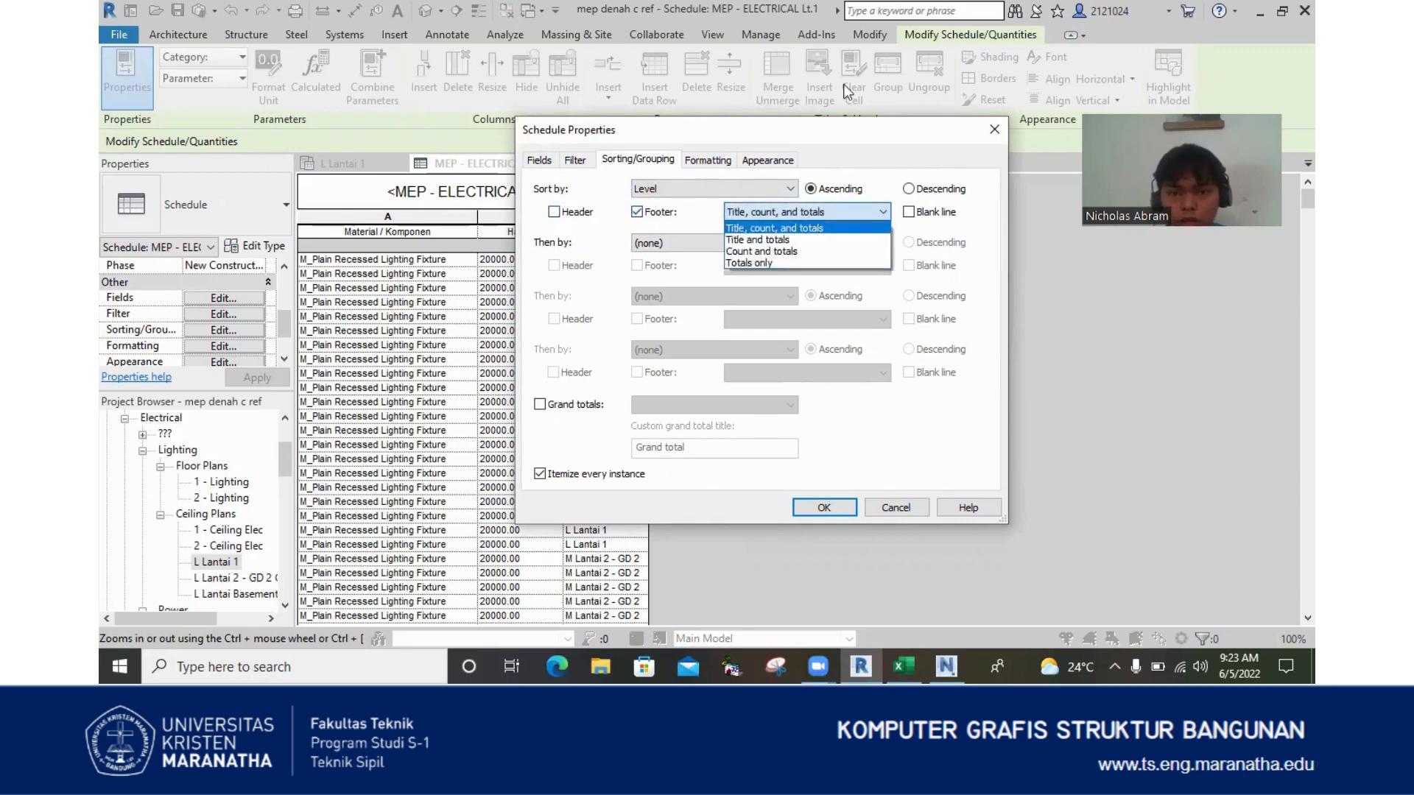
left_click(815, 228)
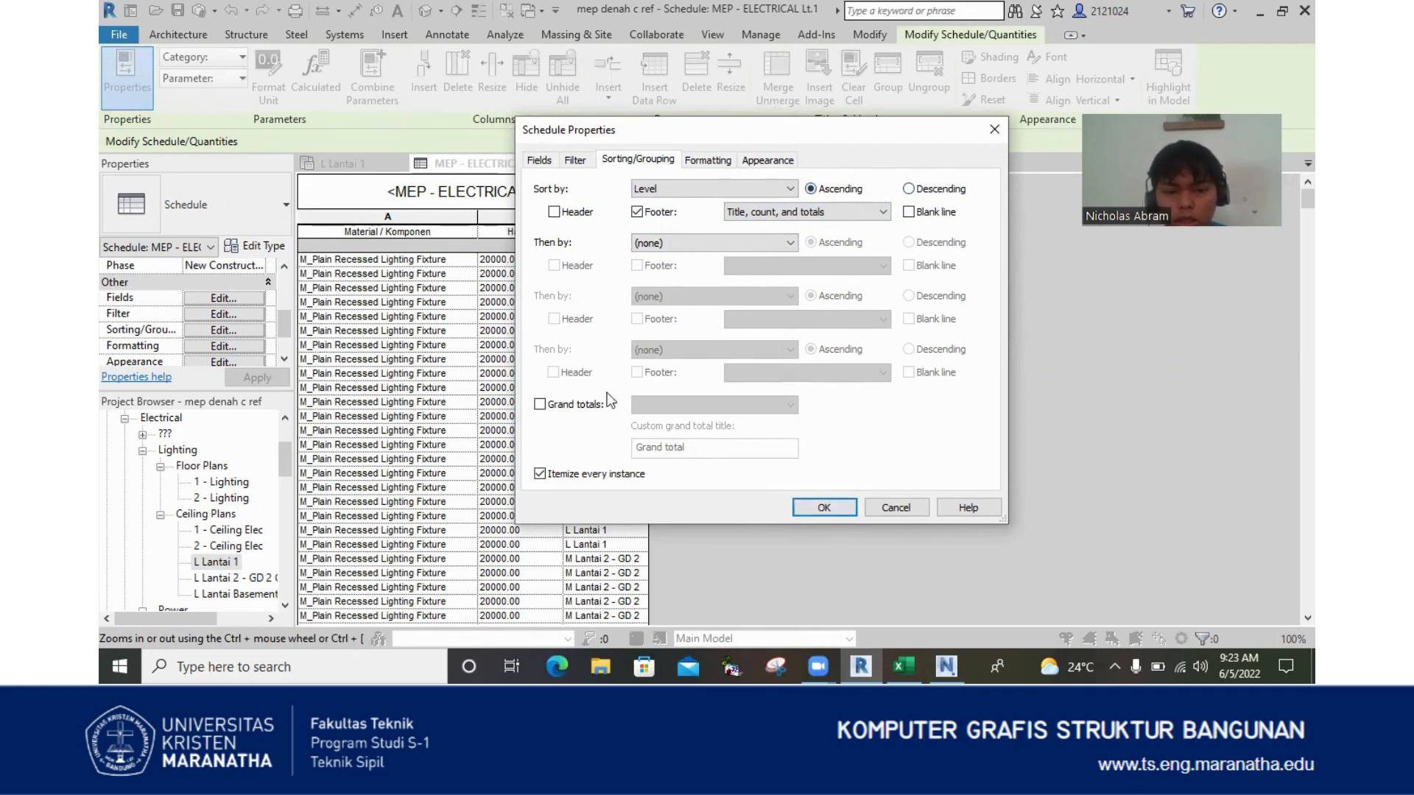
left_click(583, 398)
left_click(722, 405)
left_click(713, 416)
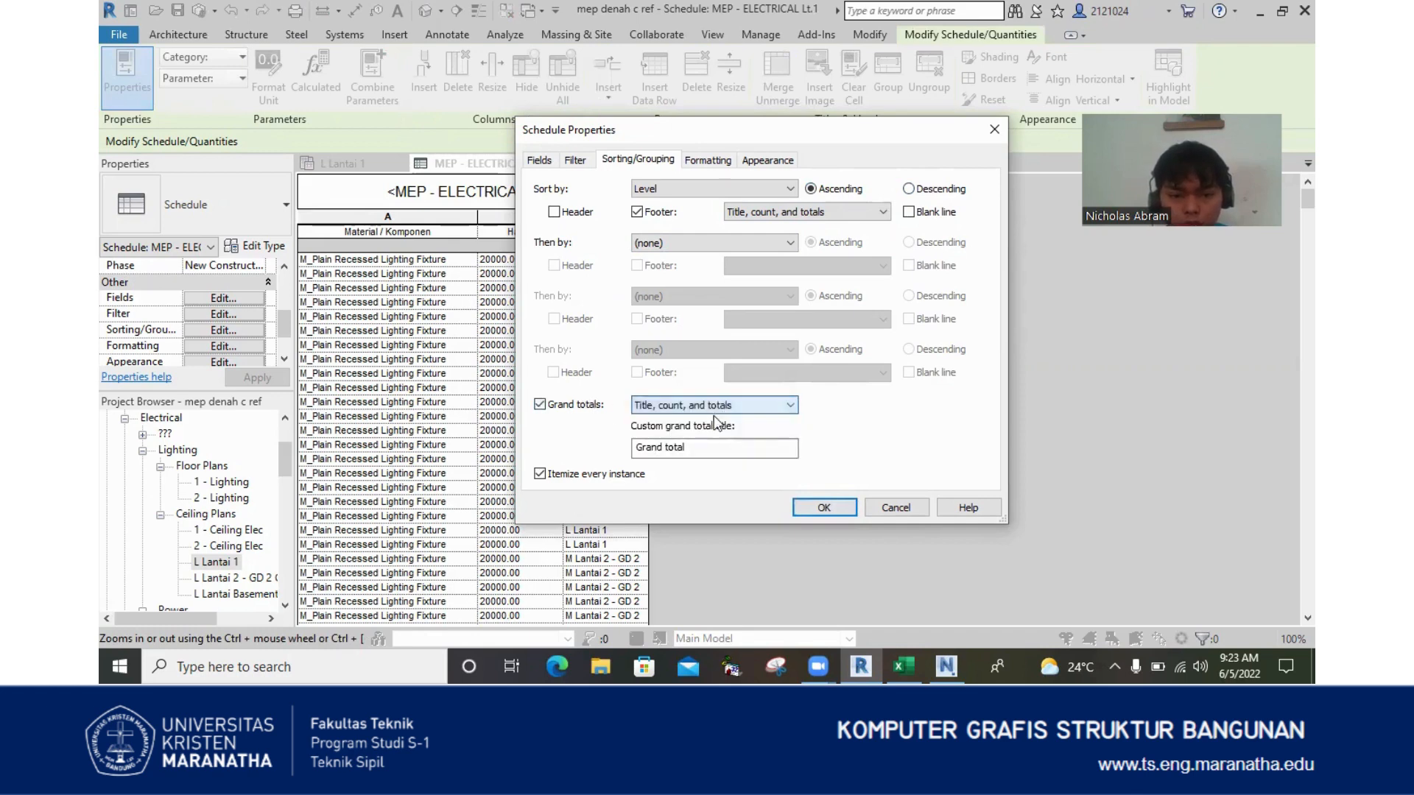
left_click(583, 401)
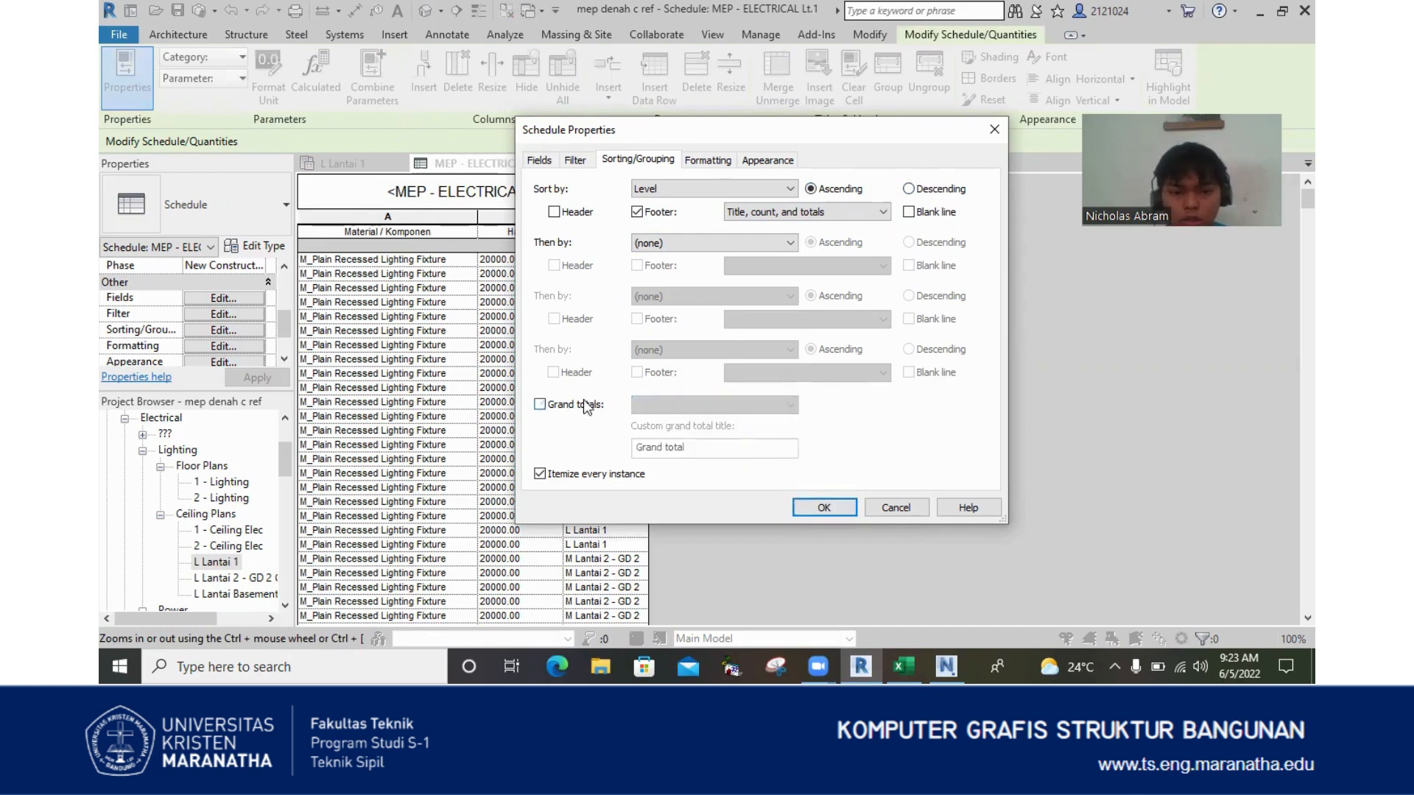
- Apply the sorting and grouping settings and examine the rows by level, including the family and cost of the basement lighting fixtures
left_click(840, 508)
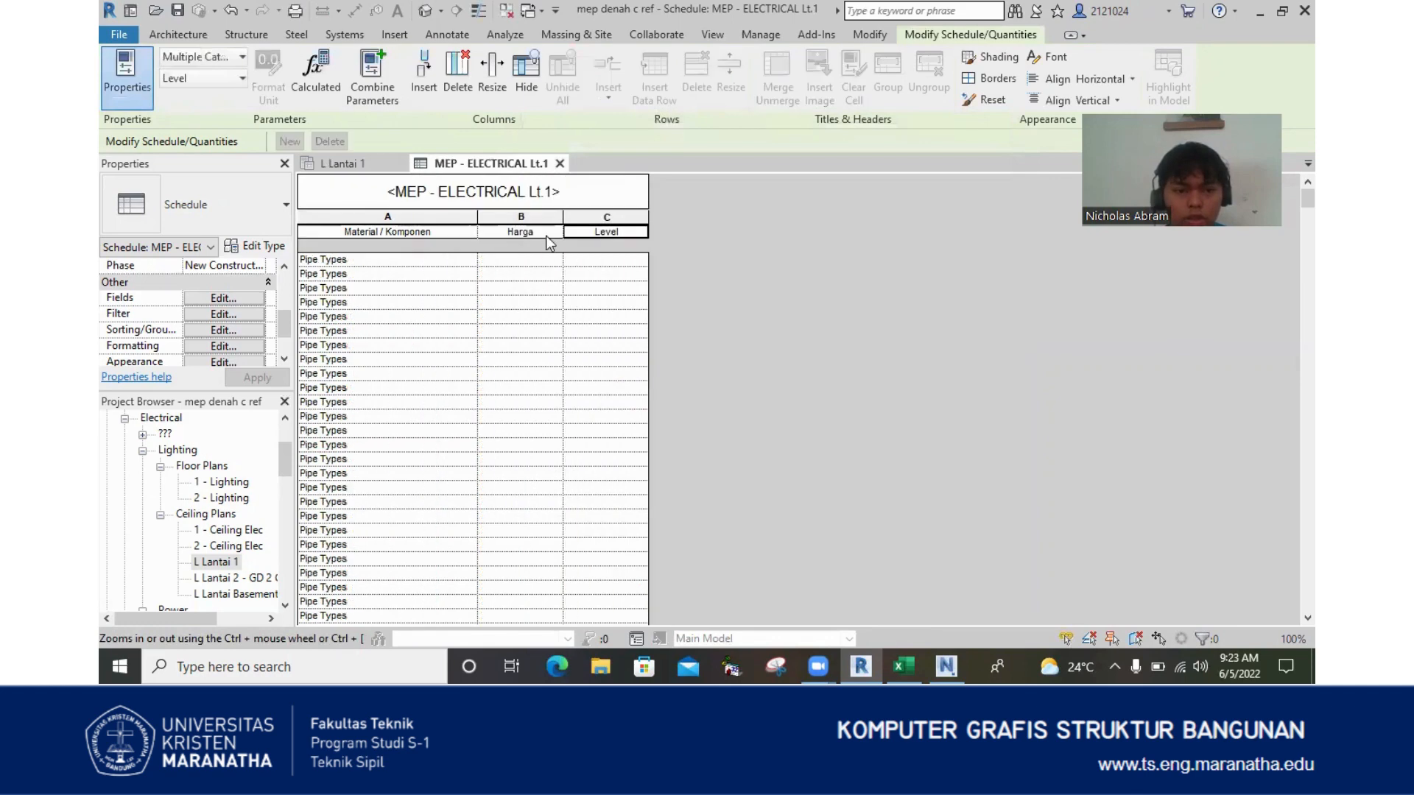
scroll(574, 254, "down", 3)
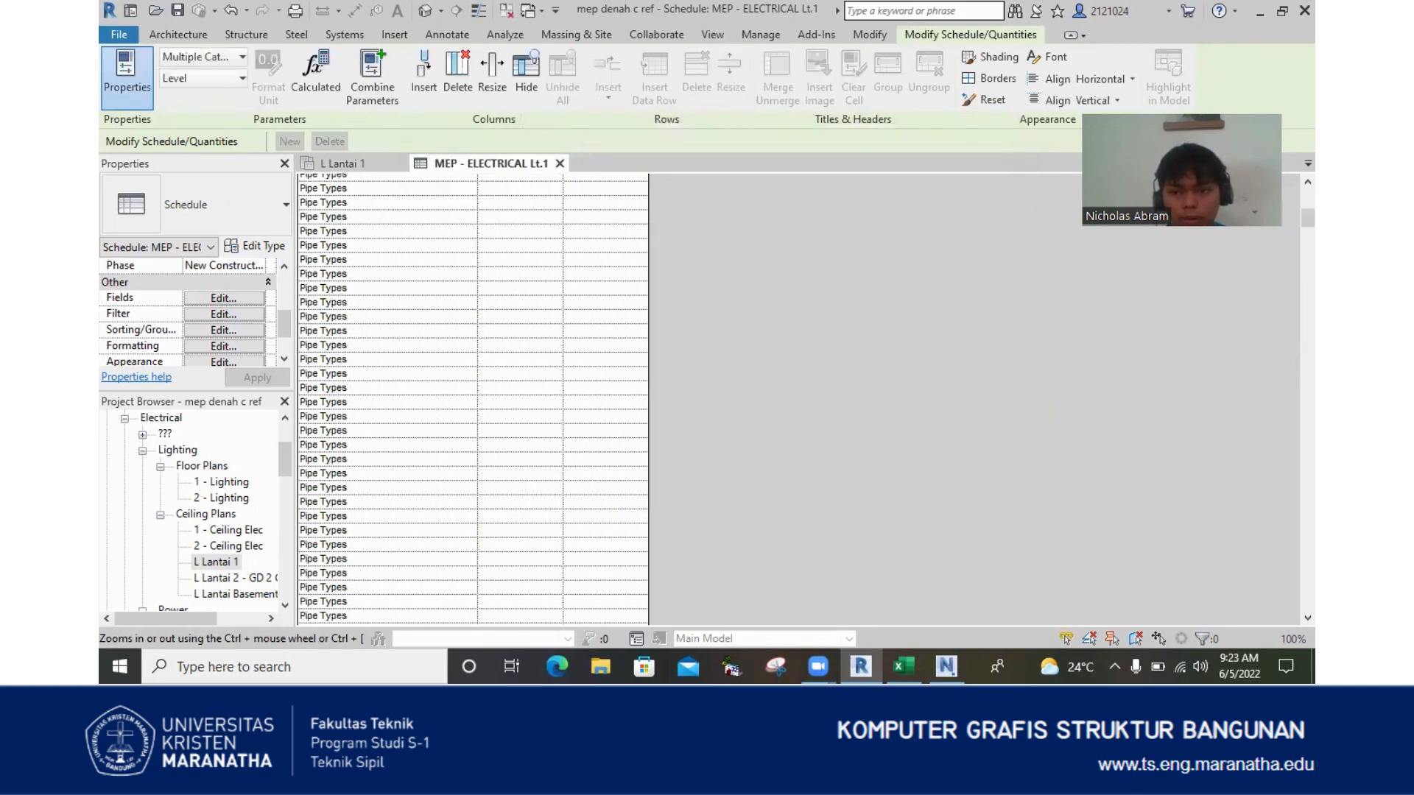
scroll(957, 302, "down", 10)
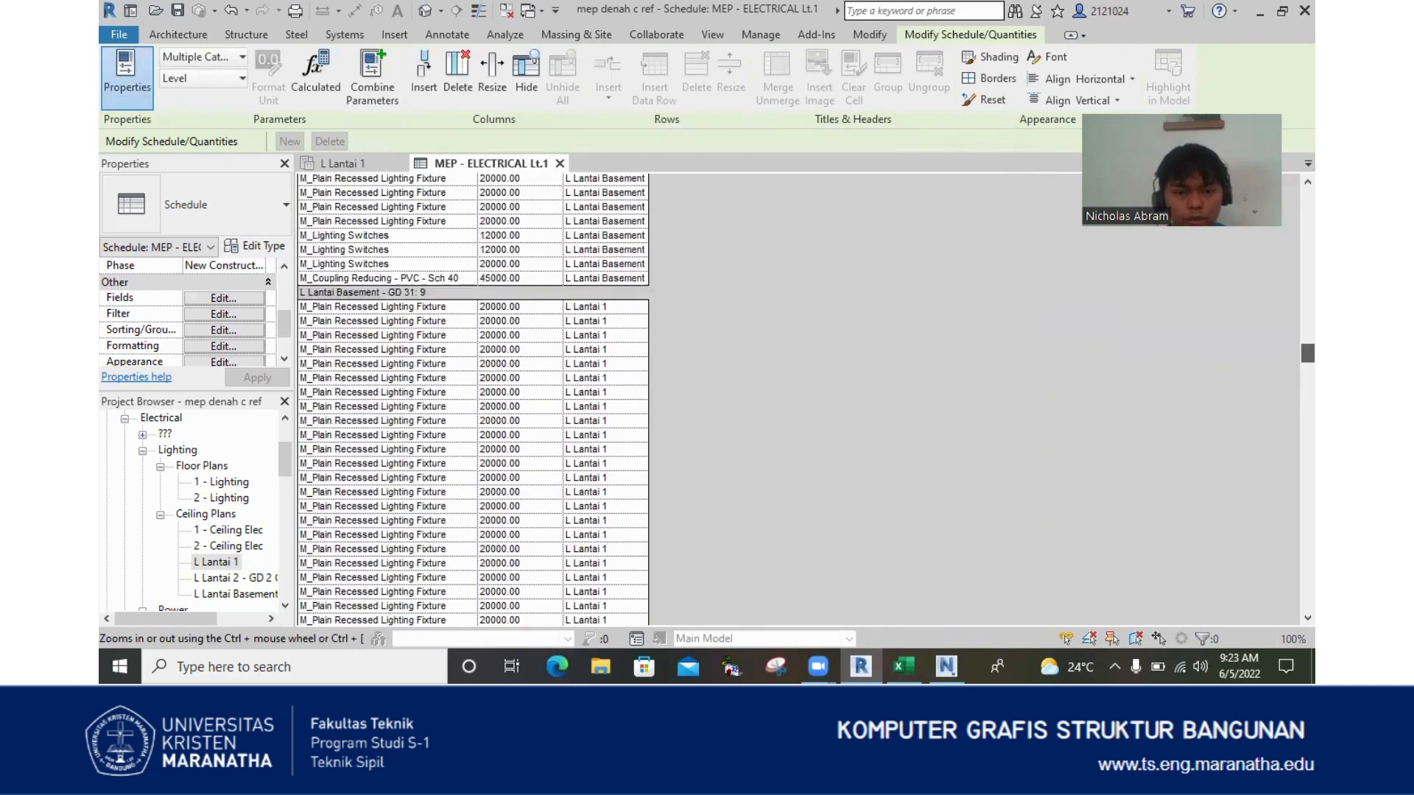
scroll(501, 223, "up", 1)
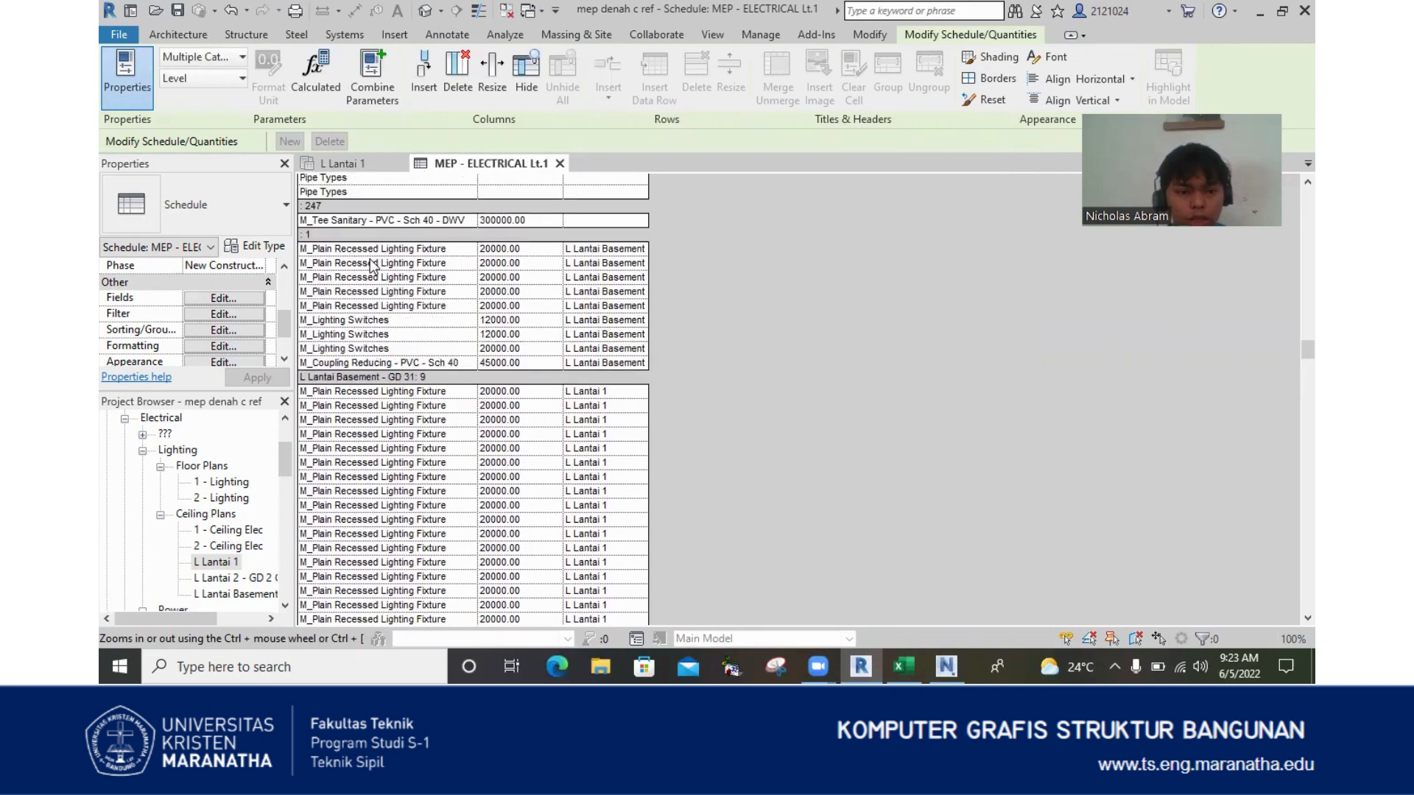
scroll(373, 254, "down", 1)
scroll(374, 252, "up", 1)
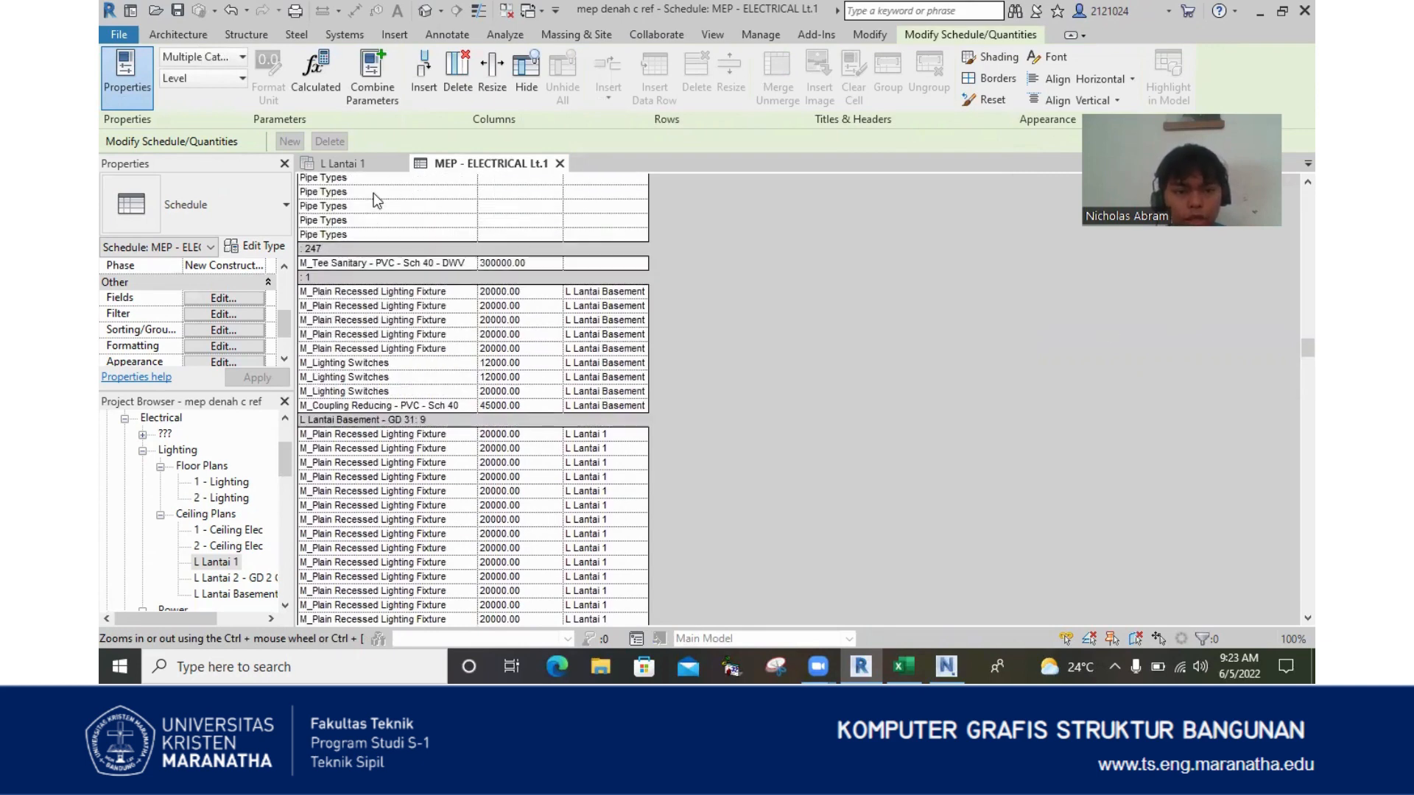
scroll(386, 234, "down", 1)
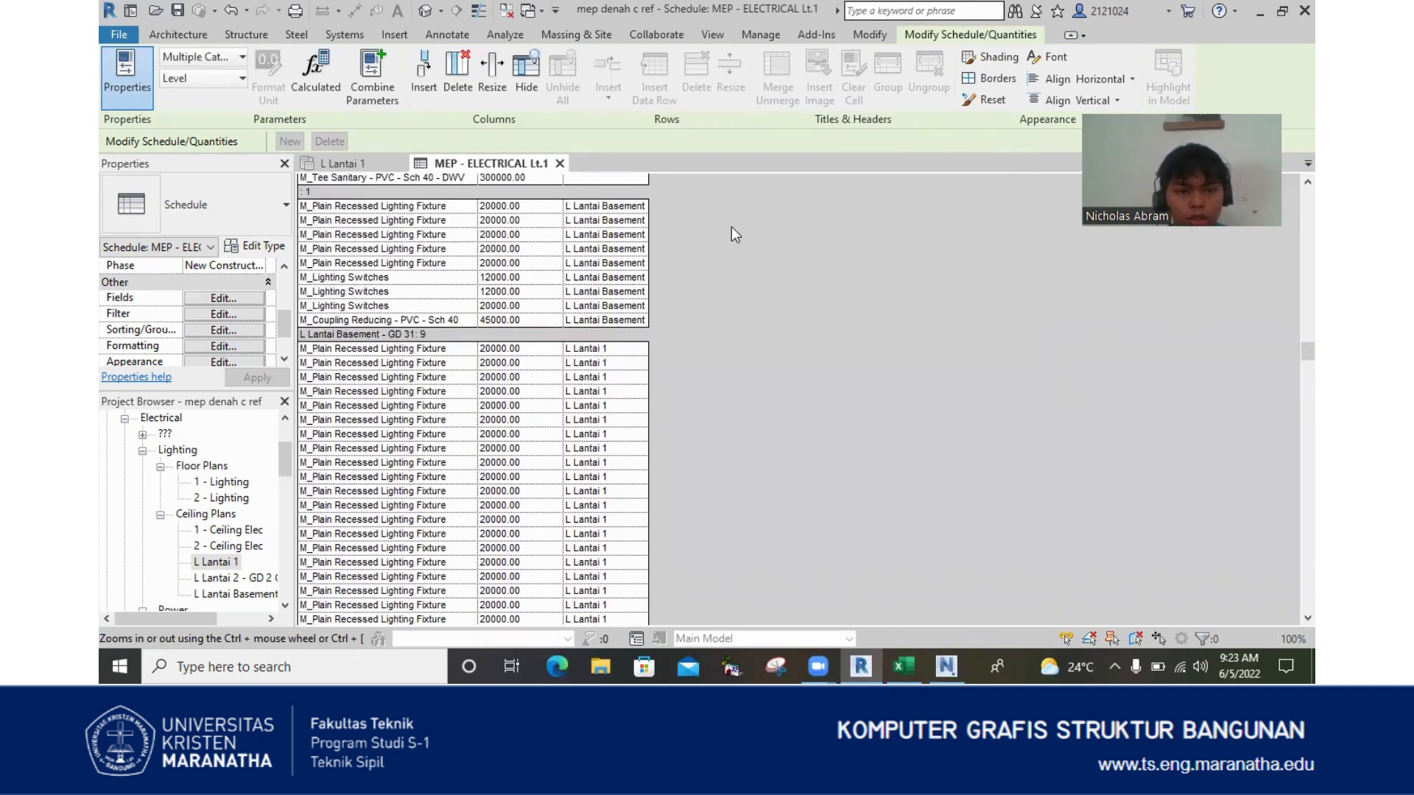
left_click(362, 207)
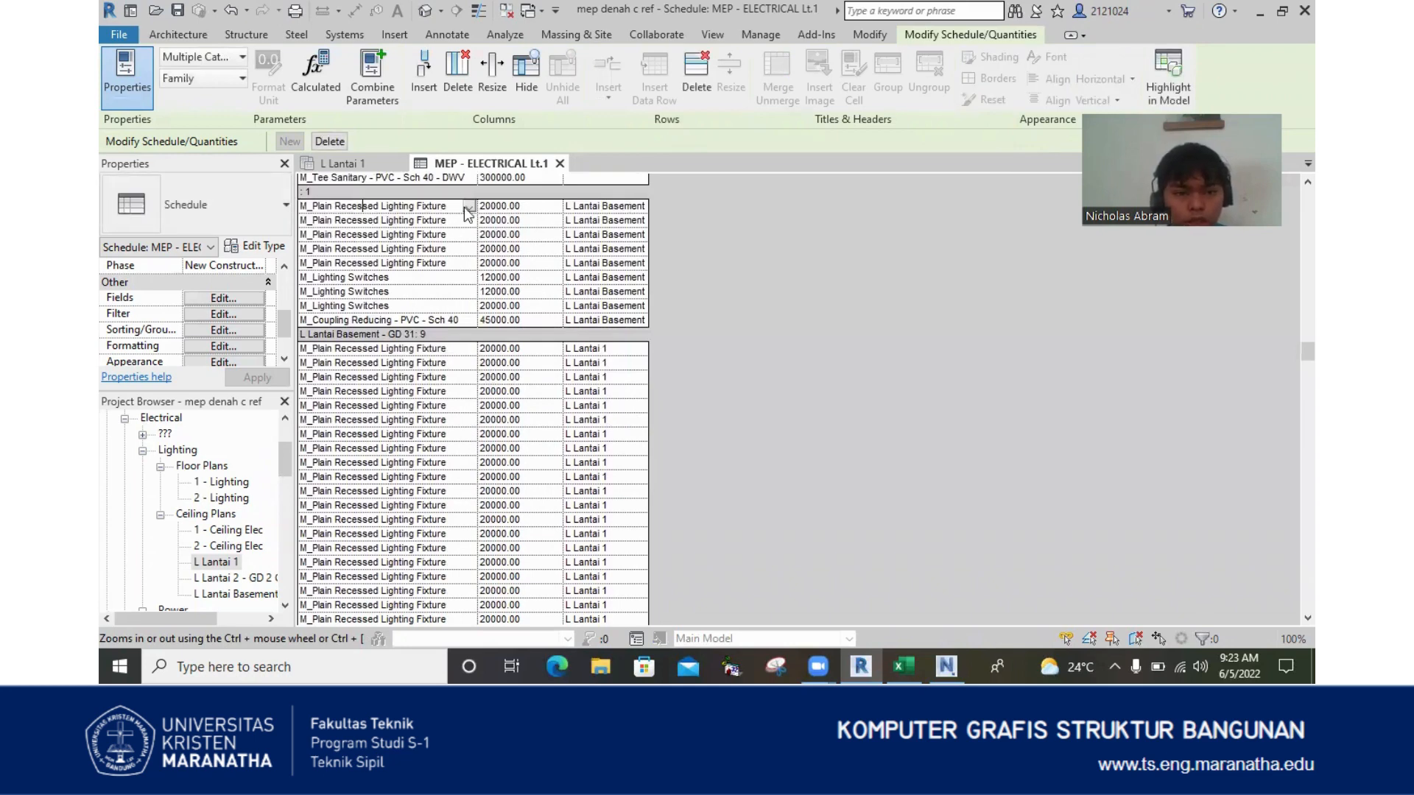
left_click_drag(450, 206, 450, 220)
left_click(507, 205)
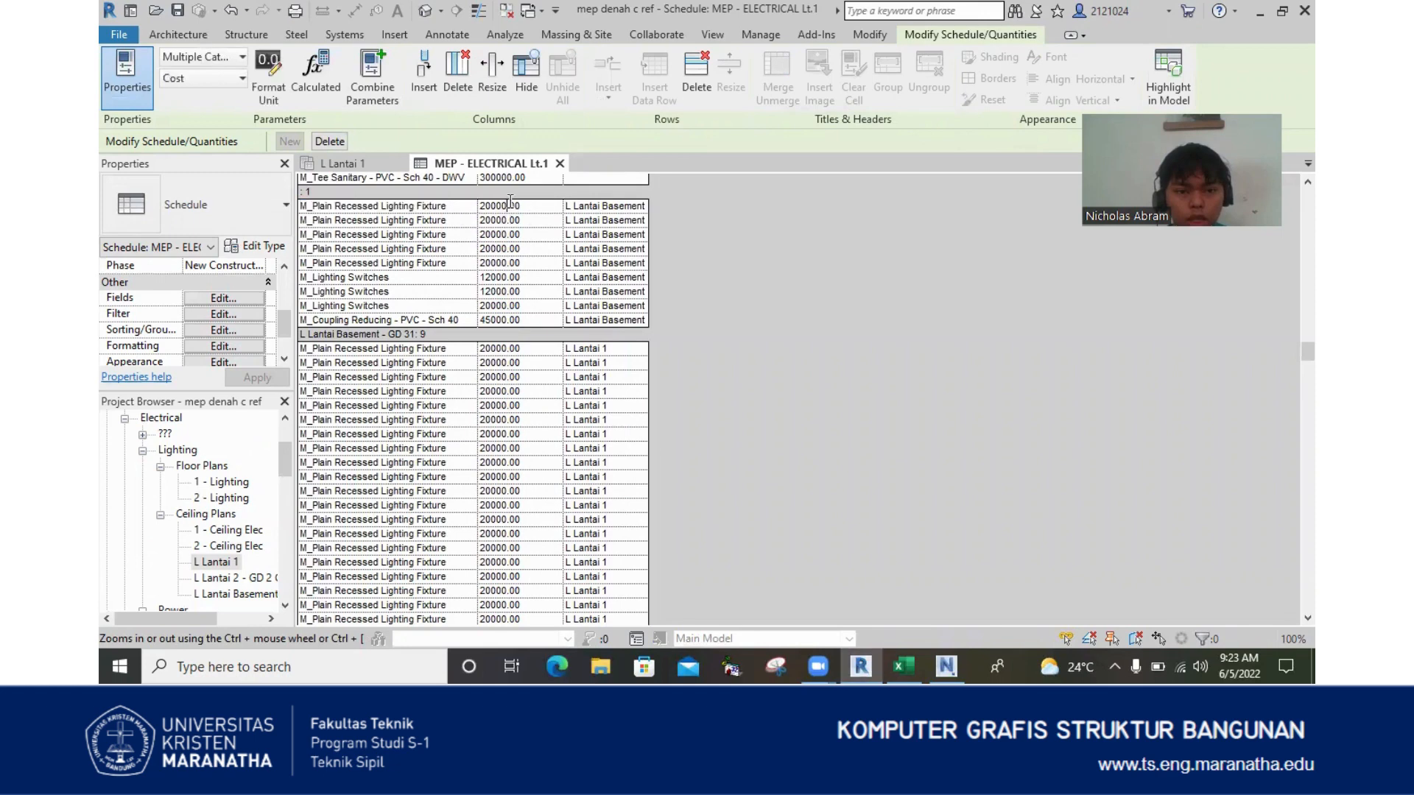
- Set the cost of the basement's first M_Plain Recessed Lighting Fixture to 25000 and apply it to all elements of that type
left_click(444, 205)
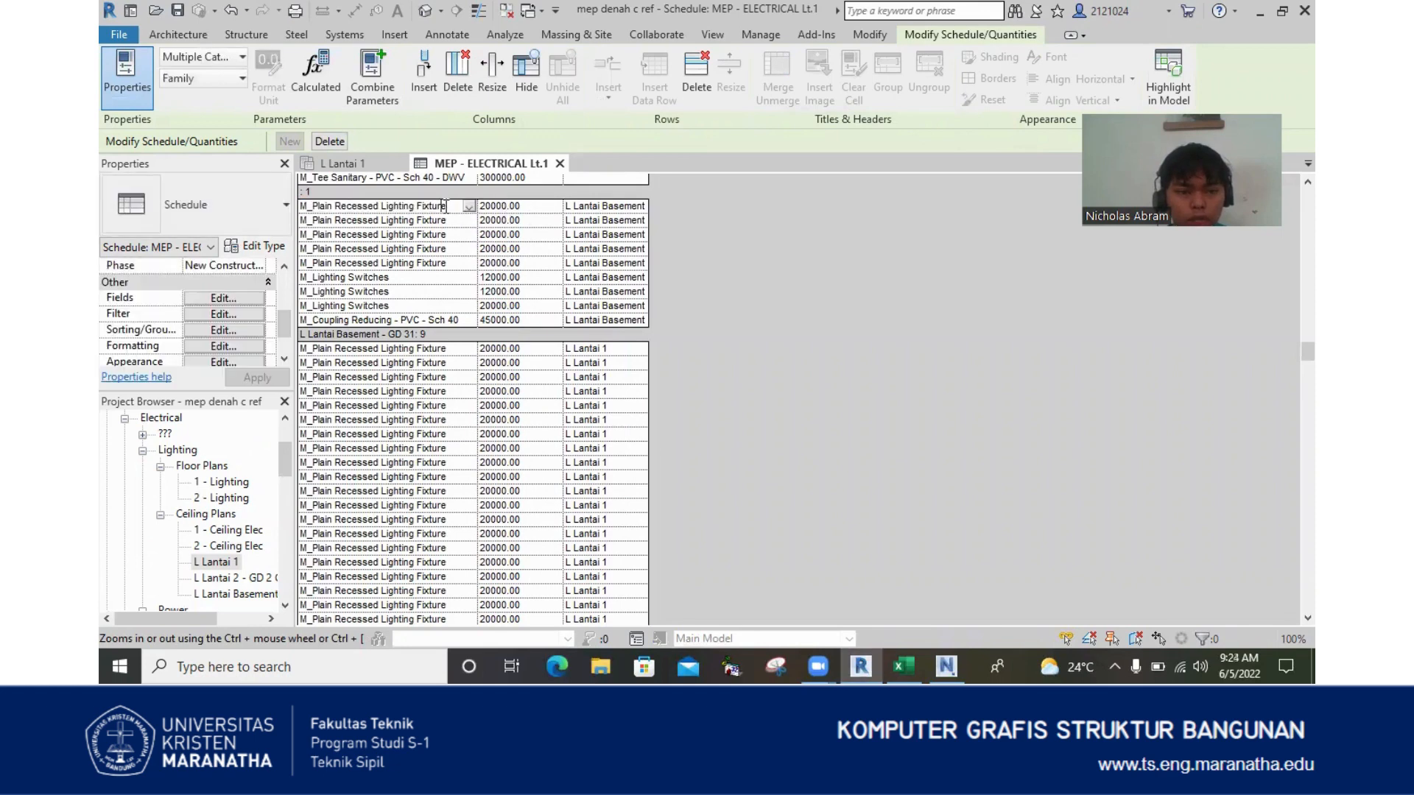
left_click(528, 207)
left_click_drag(529, 209, 486, 205)
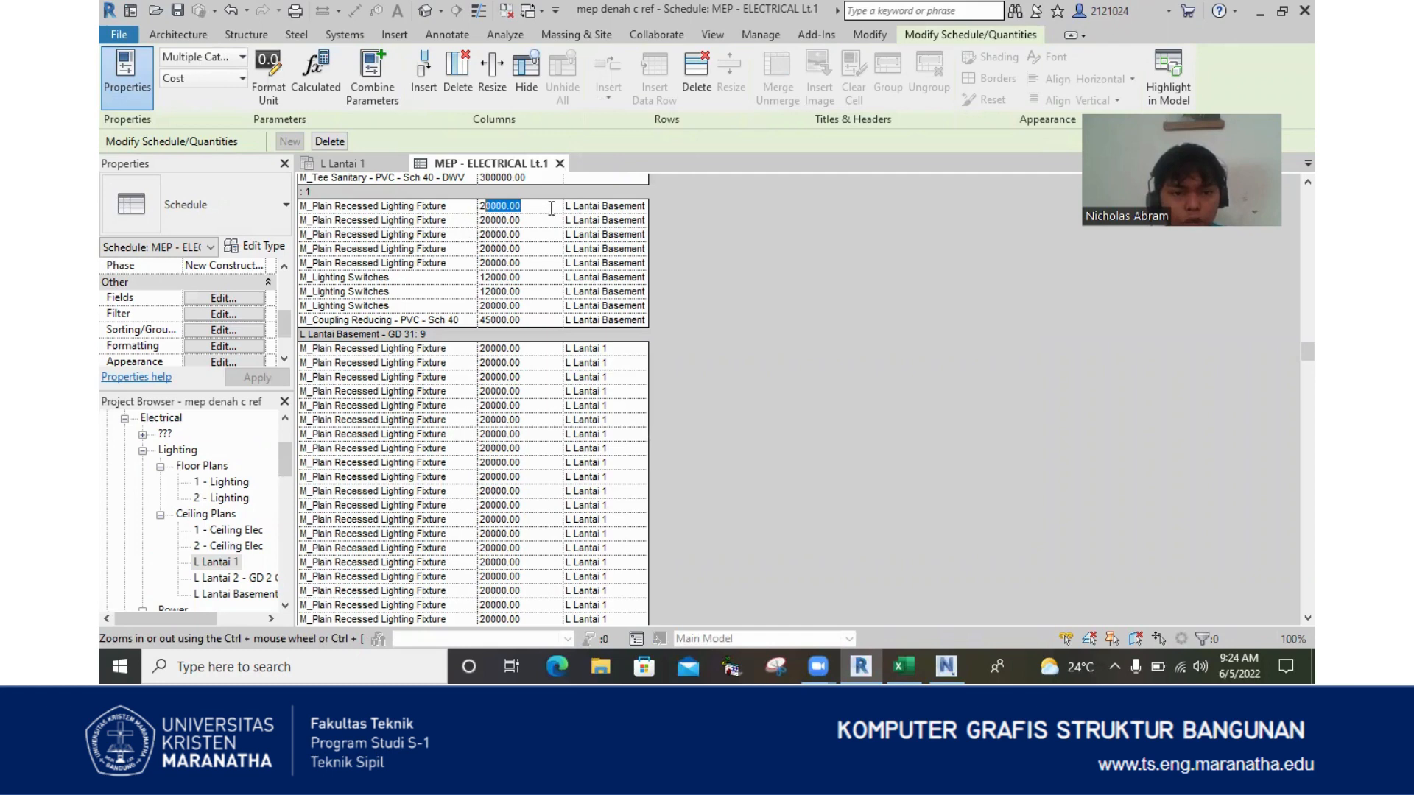
type("50")
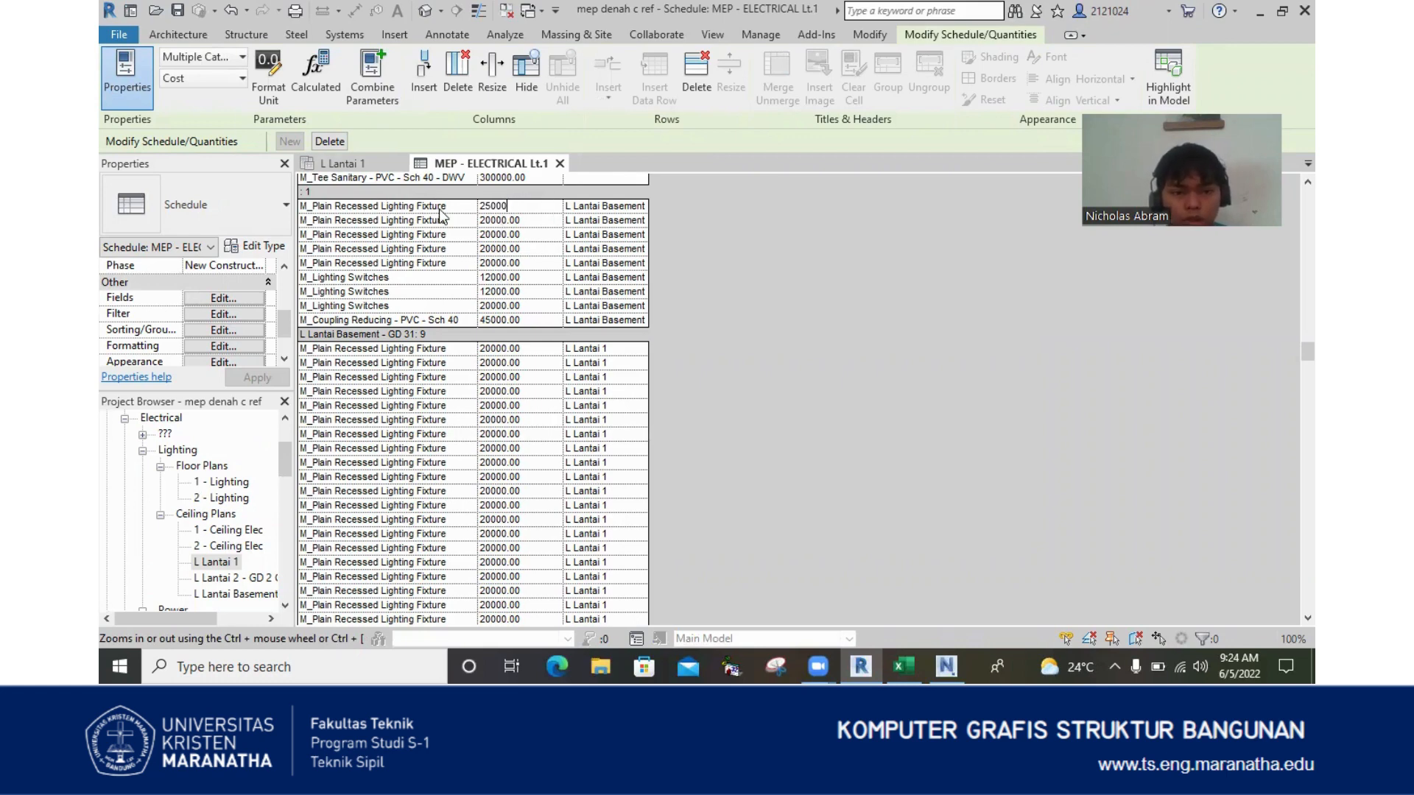
key("Return")
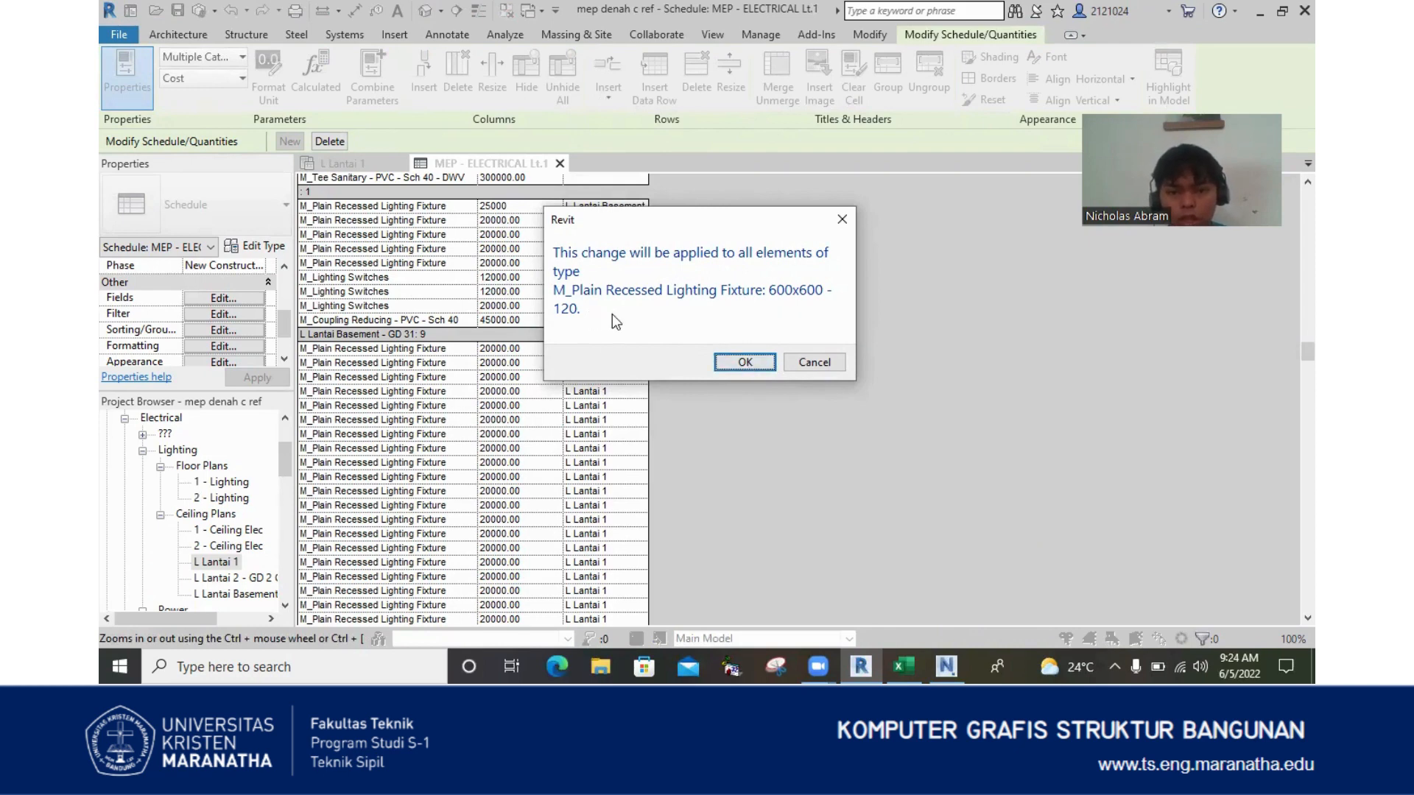
left_click(744, 363)
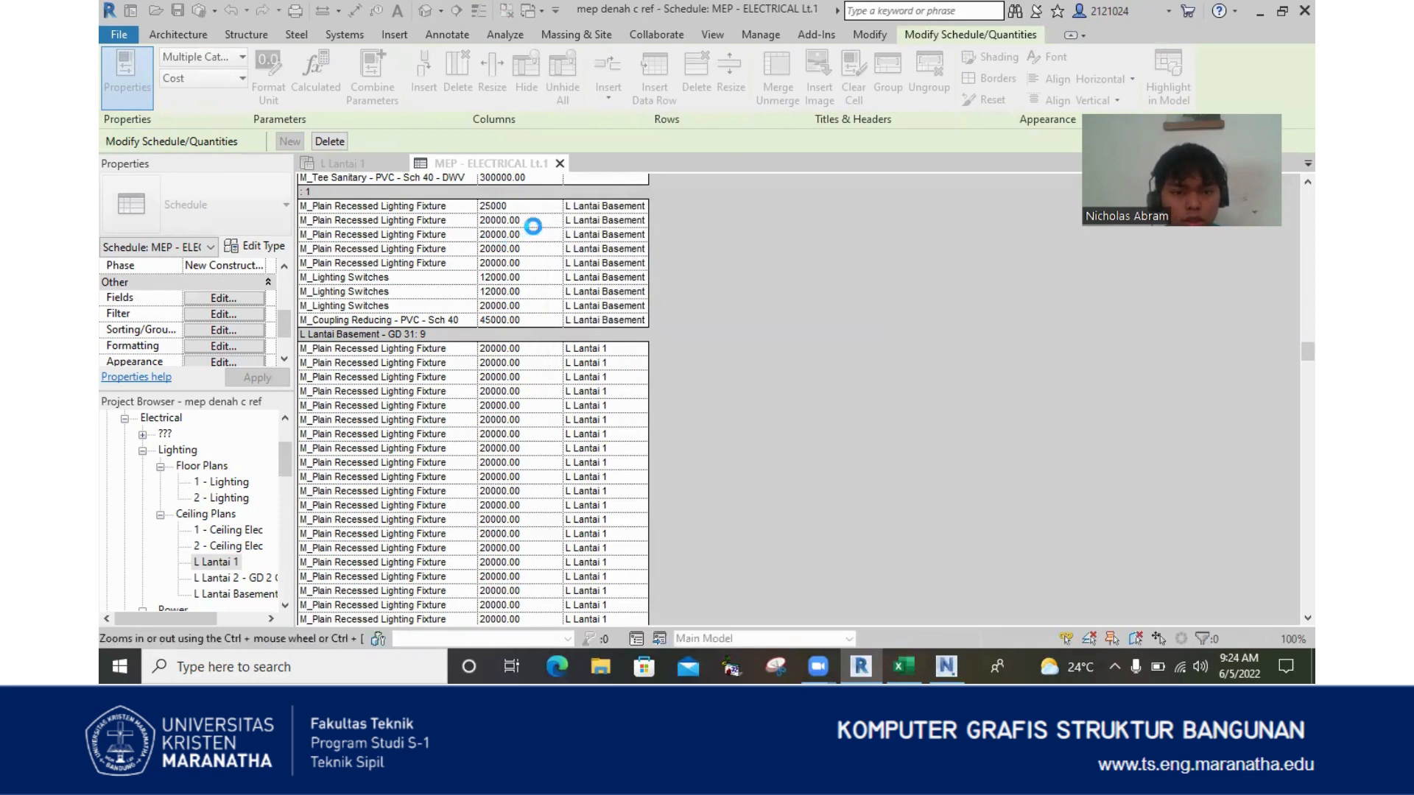
left_click(507, 205)
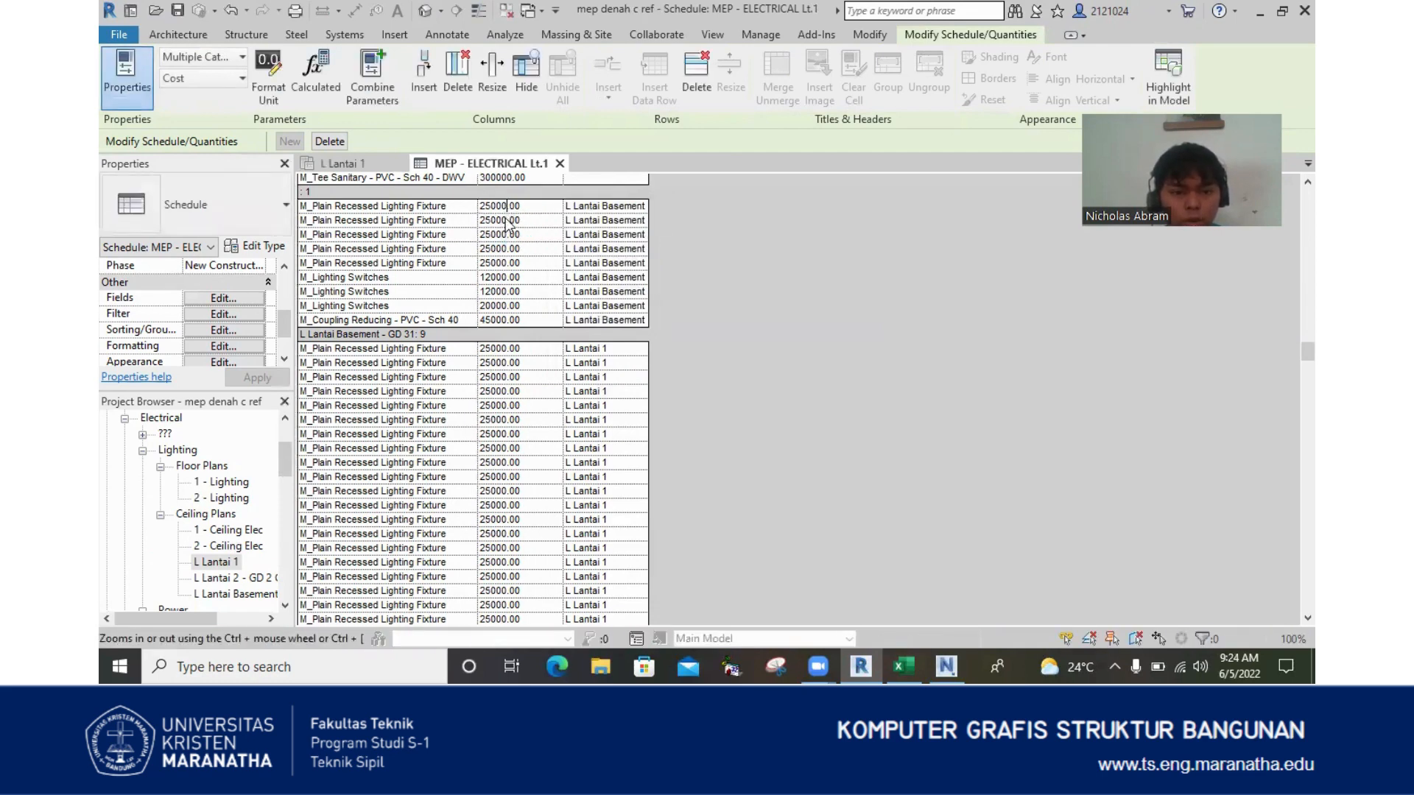
left_click(618, 209)
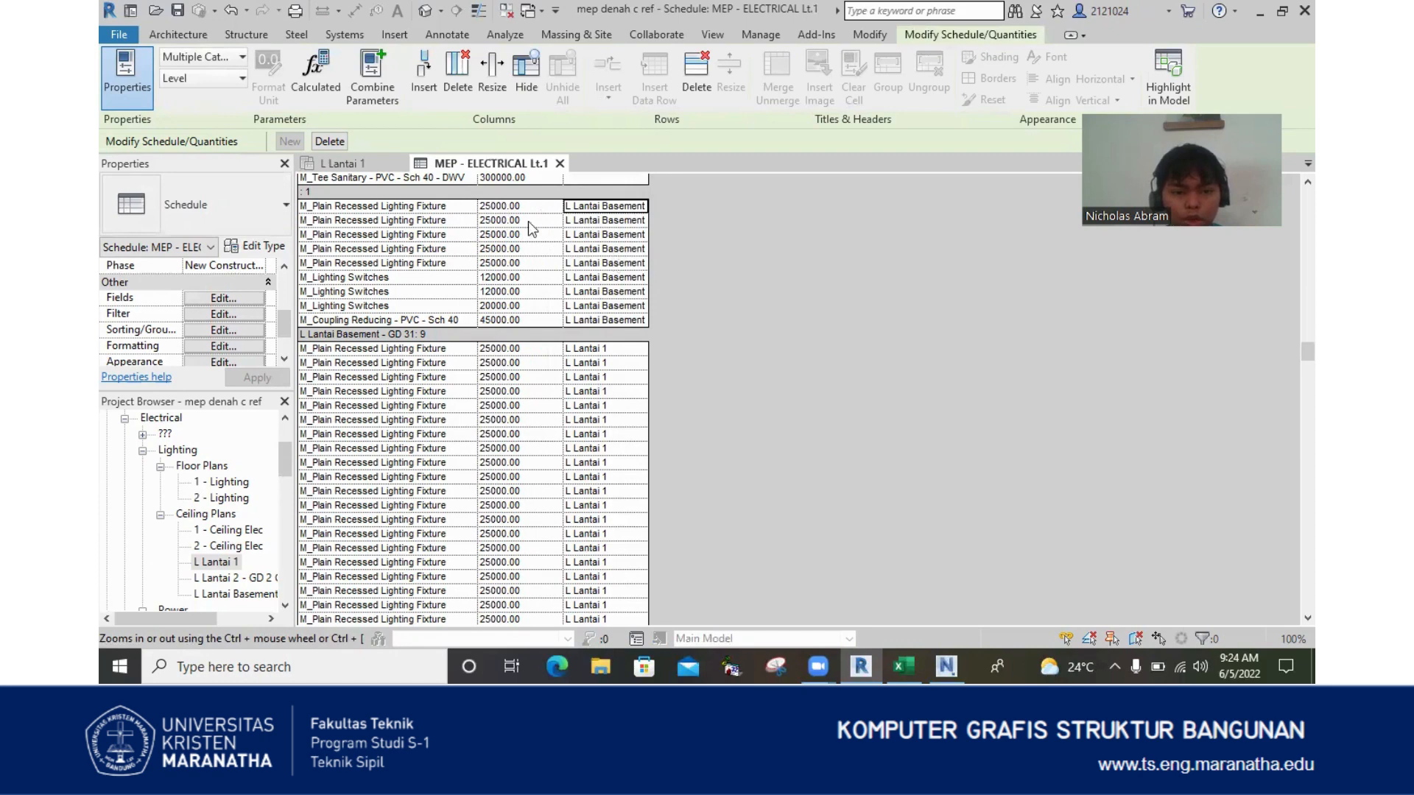
mouse_move(525, 204)
left_mouse_down()
mouse_move(515, 293)
mouse_move(517, 206)
left_mouse_up()
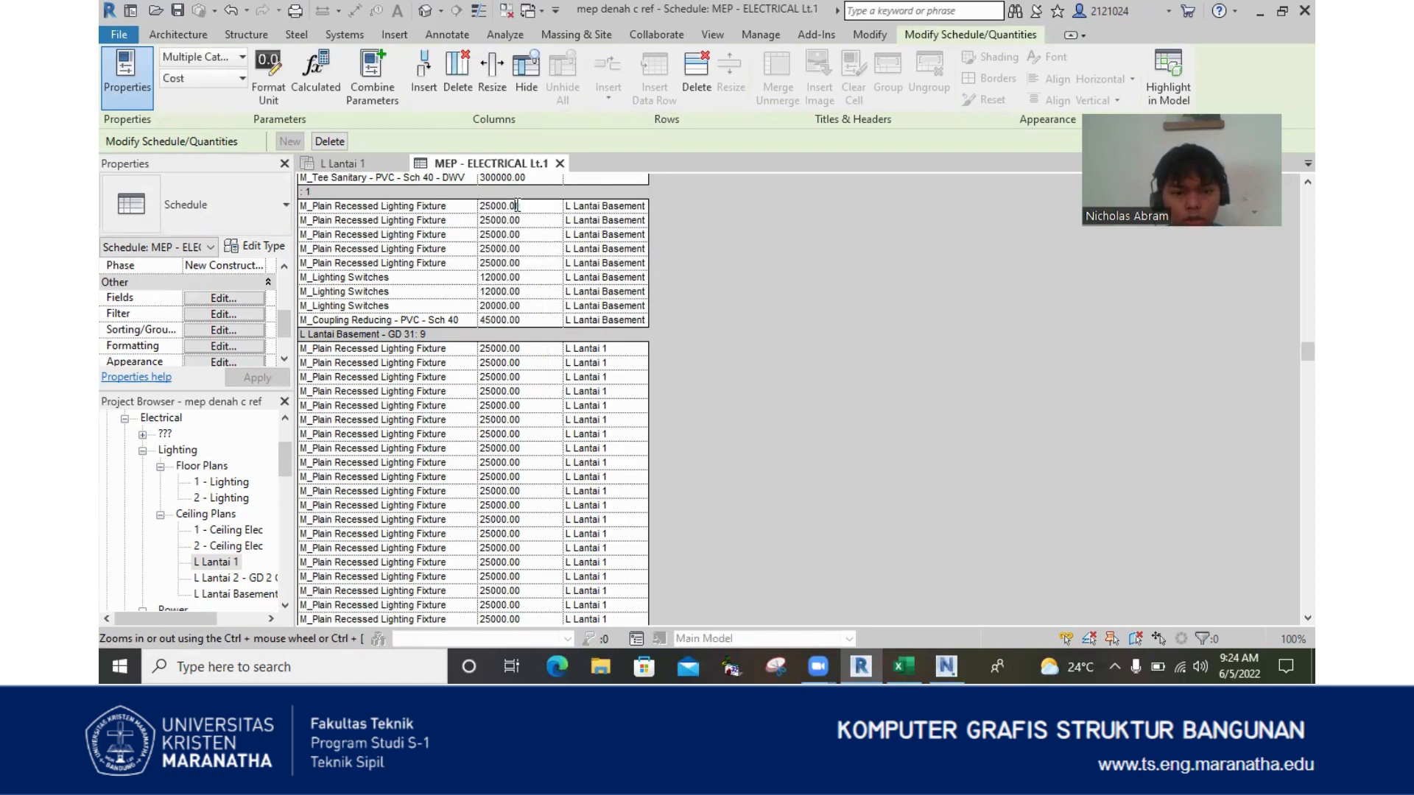
scroll(497, 251, "up", 2)
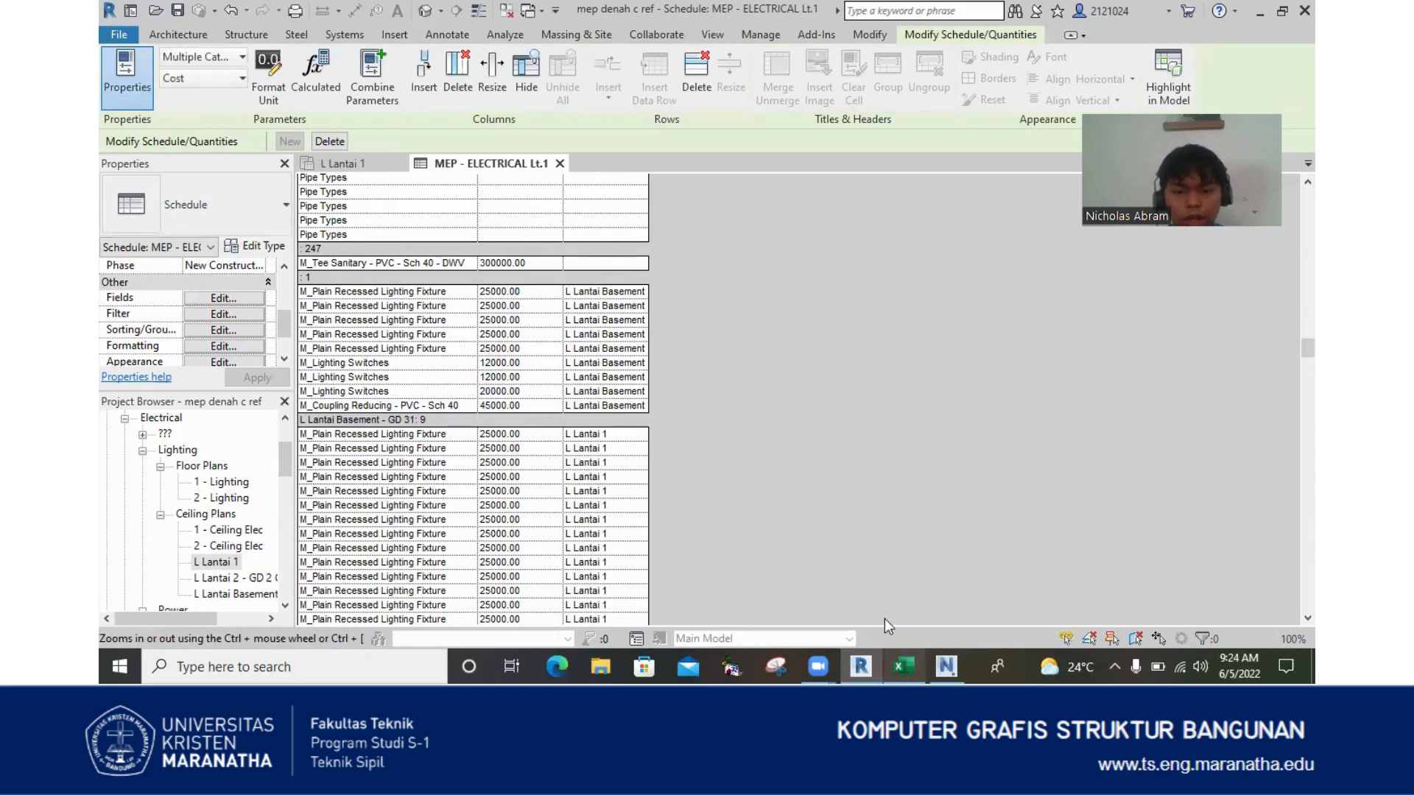
- Switch to the Excel workbook and enter 250000 as the Material Cost in cell D2 for code C1
left_click(904, 666)
left_click(412, 319)
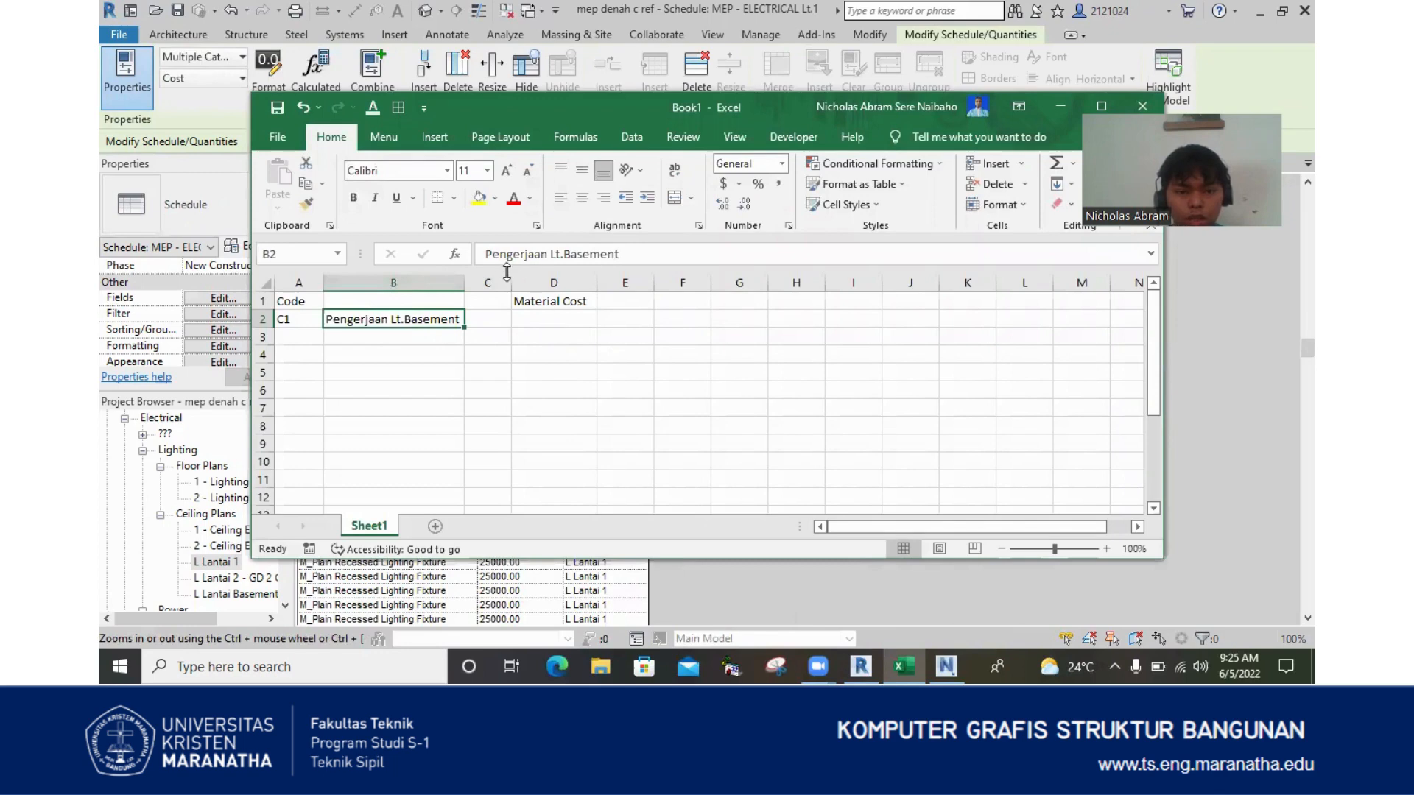
left_click_drag(634, 99, 703, 66)
left_click(618, 287)
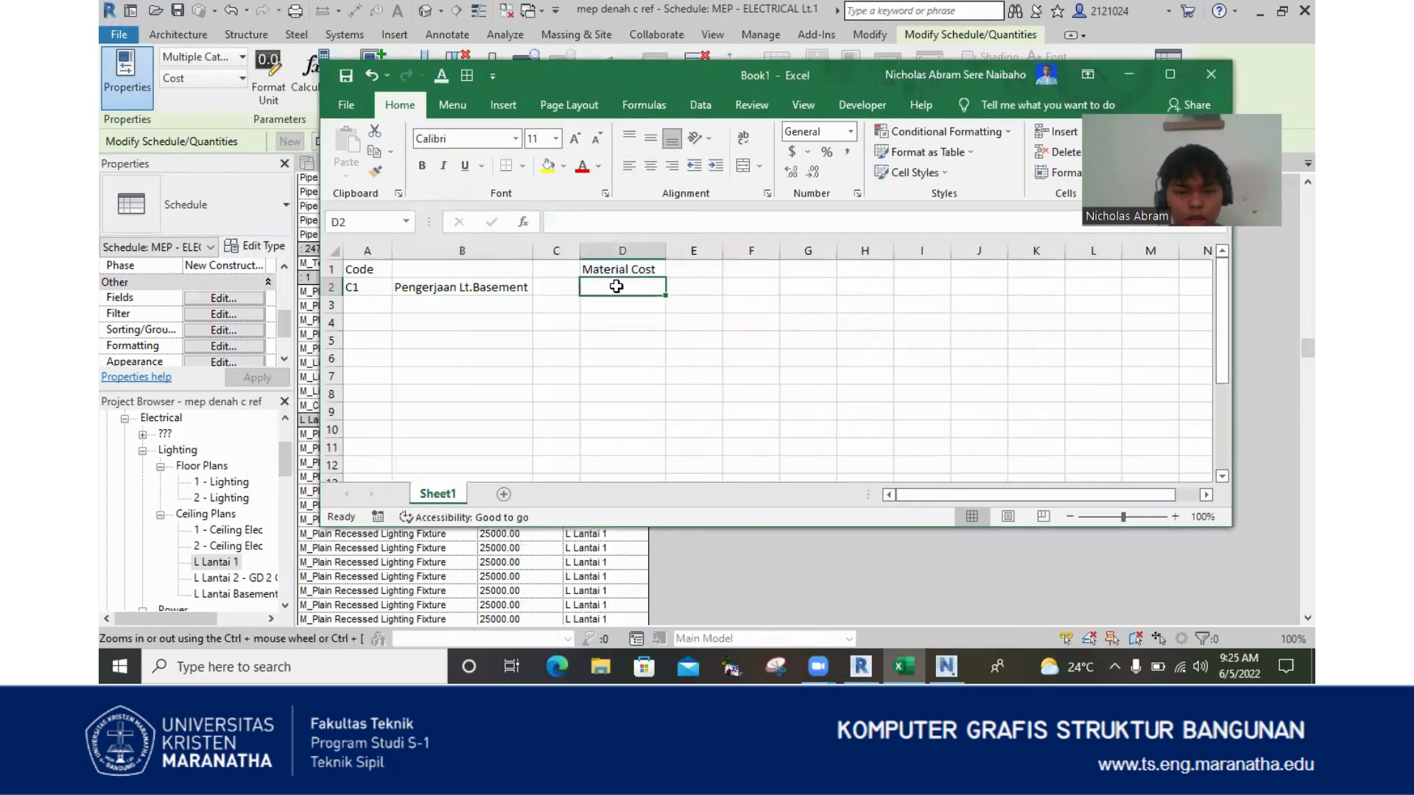
left_click(610, 222)
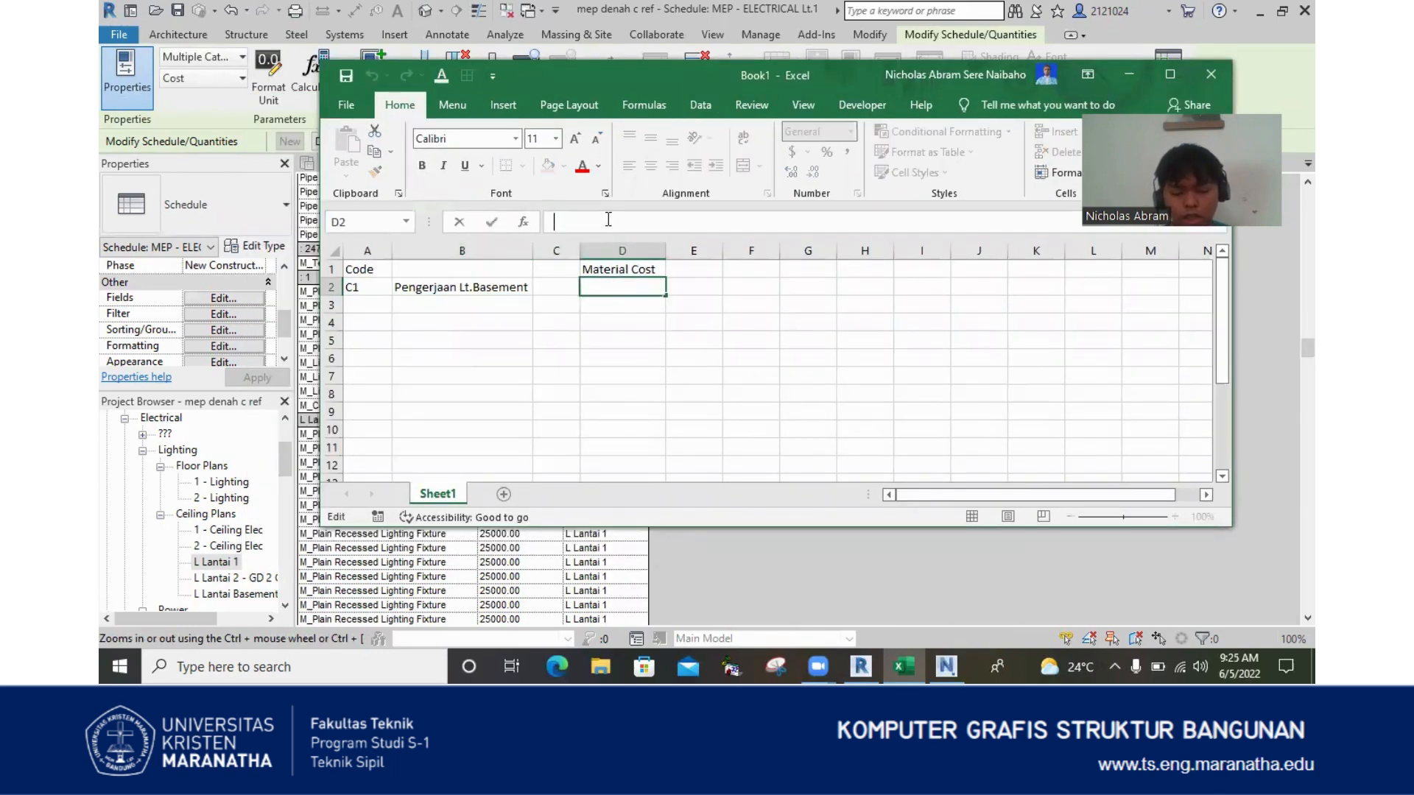
type("250")
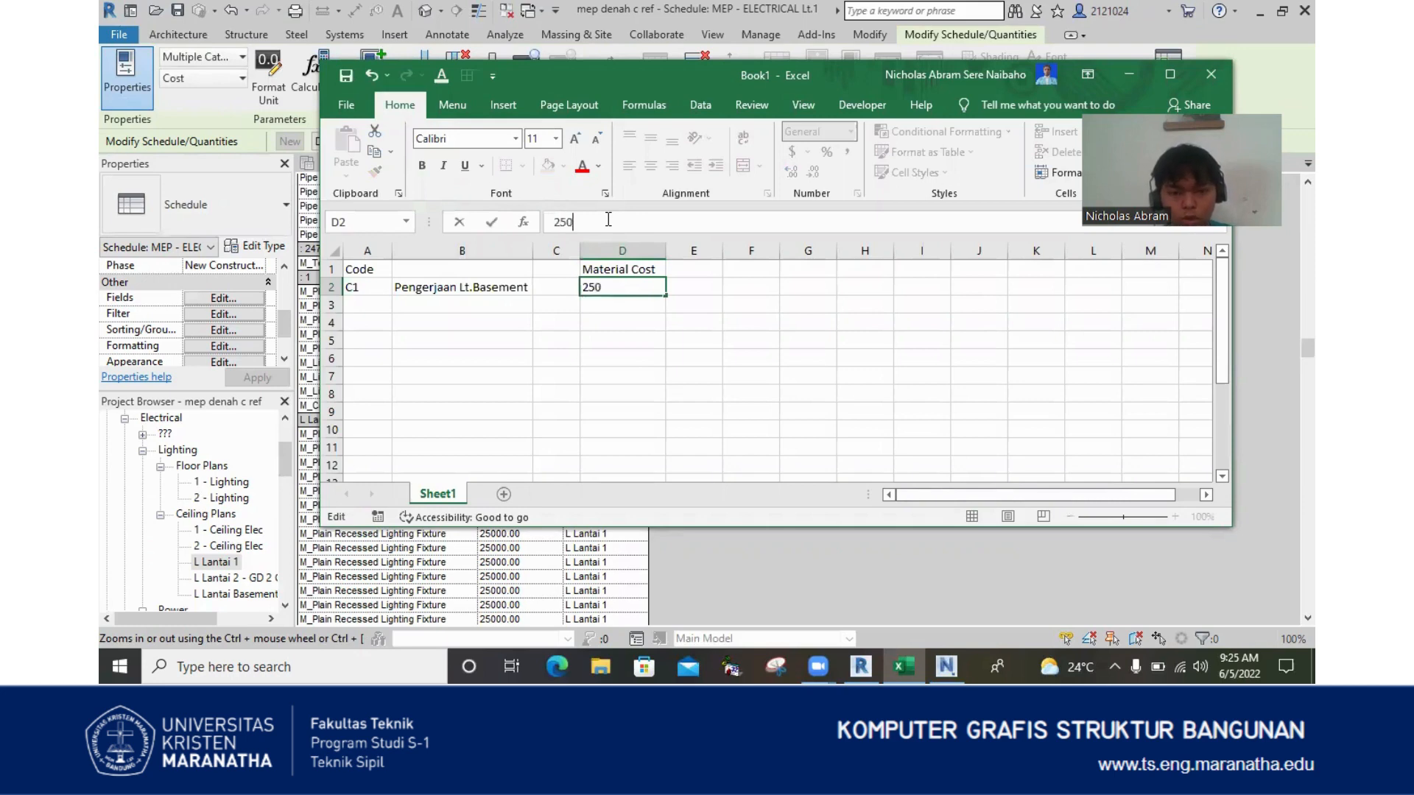
type("000")
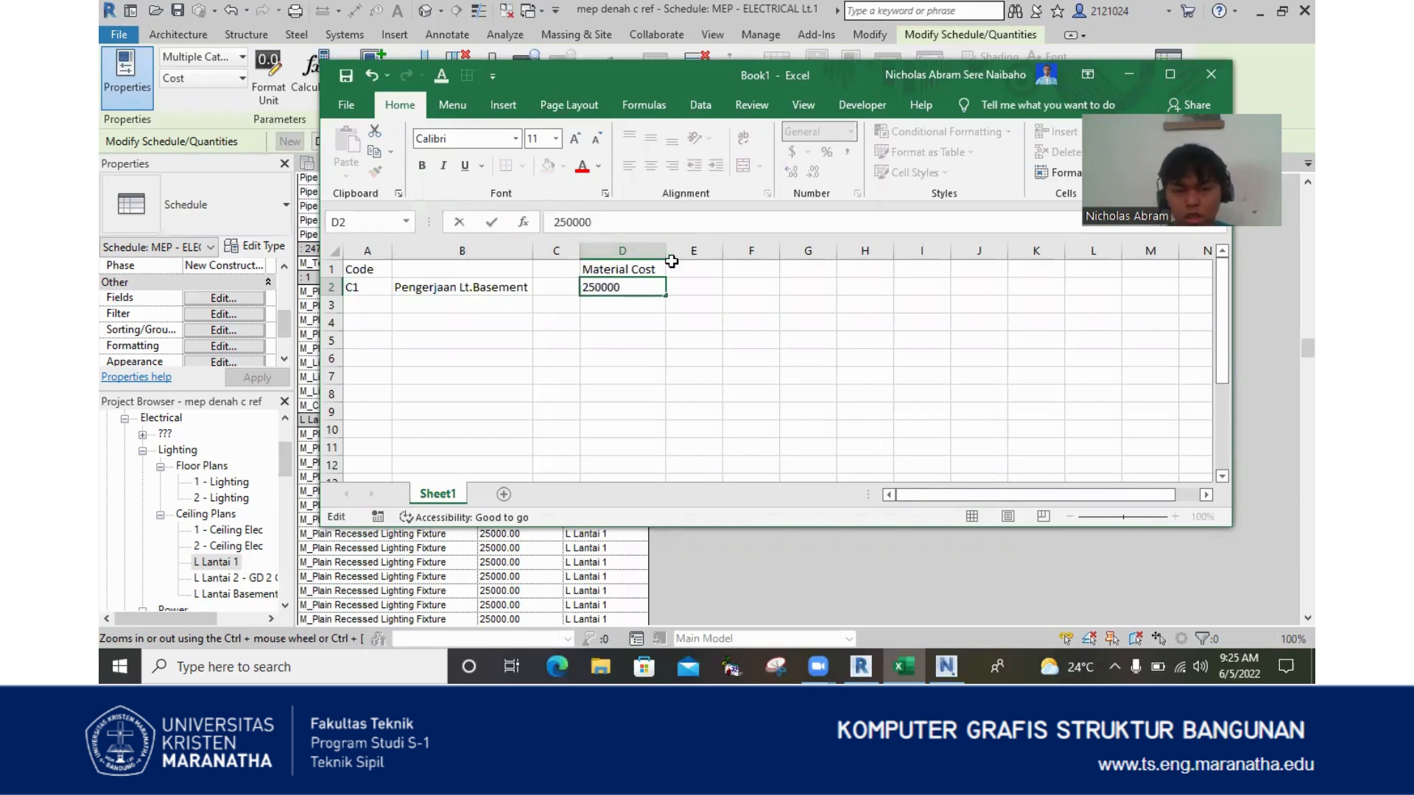
key("Return")
- Fill the code series from C1 in cell A2 down to C7 in cell A8
left_click(467, 287)
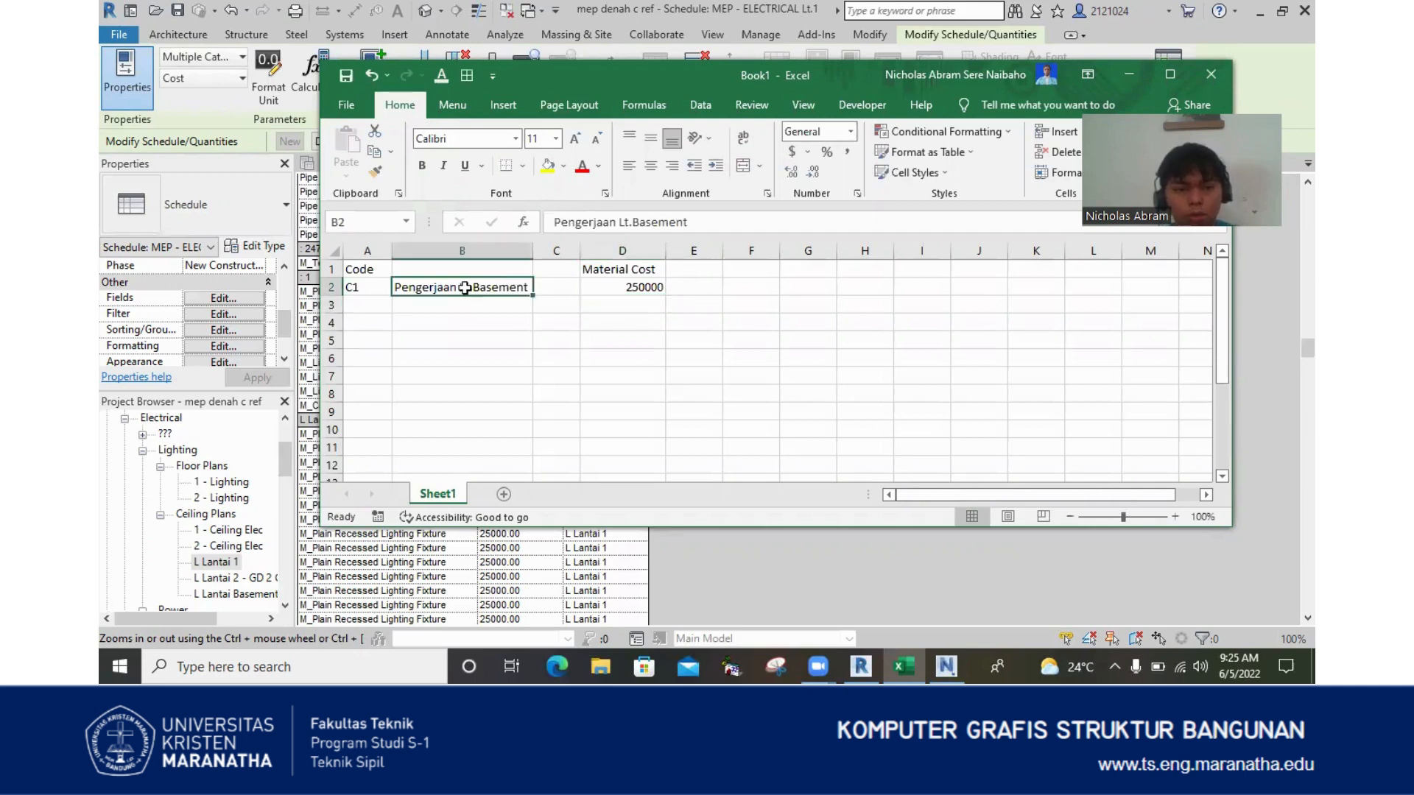
left_click(363, 288)
left_click_drag(391, 295, 385, 402)
left_click_drag(391, 336, 390, 402)
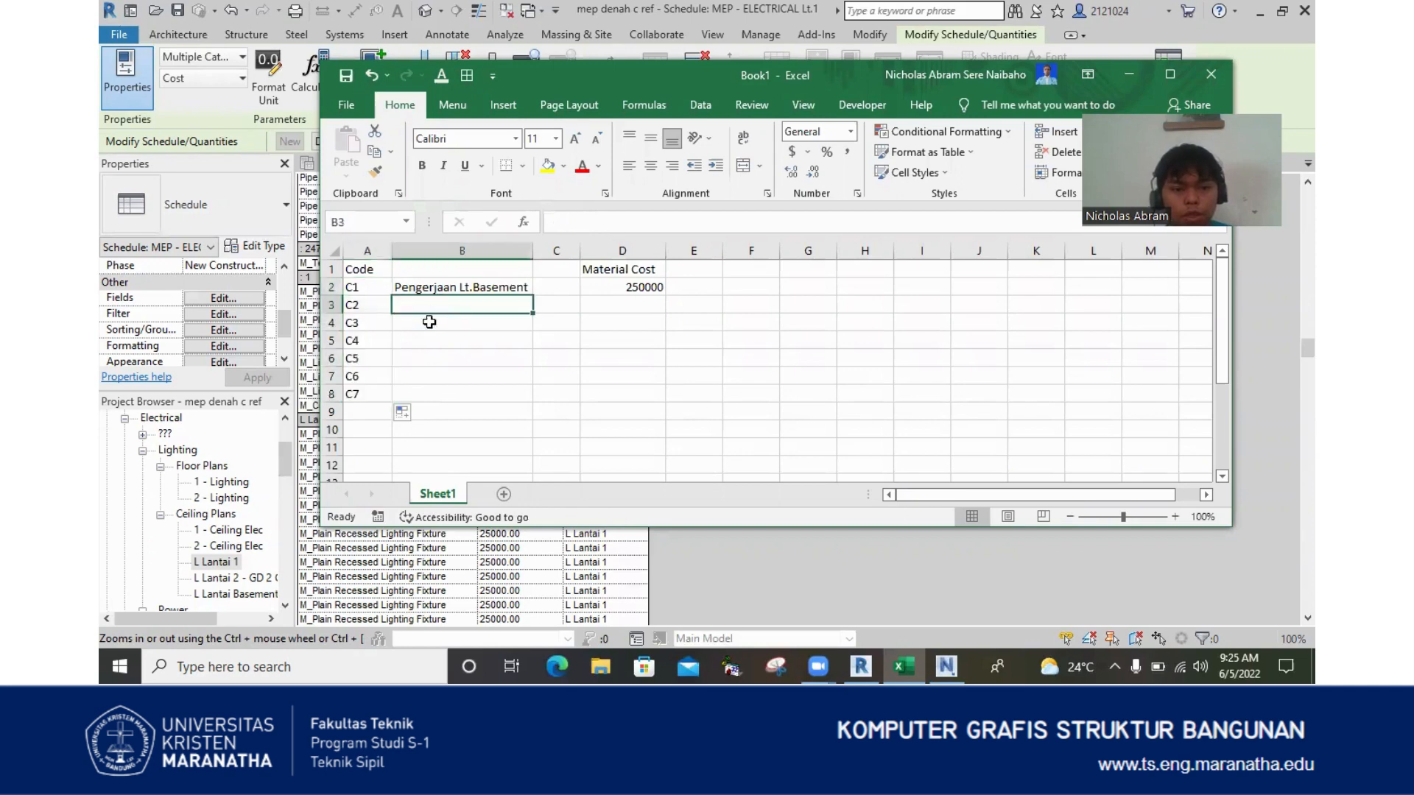
- Copy the description "Pengerjaan Lt.Basement" from cell B2 down into cell B3
left_click(430, 313)
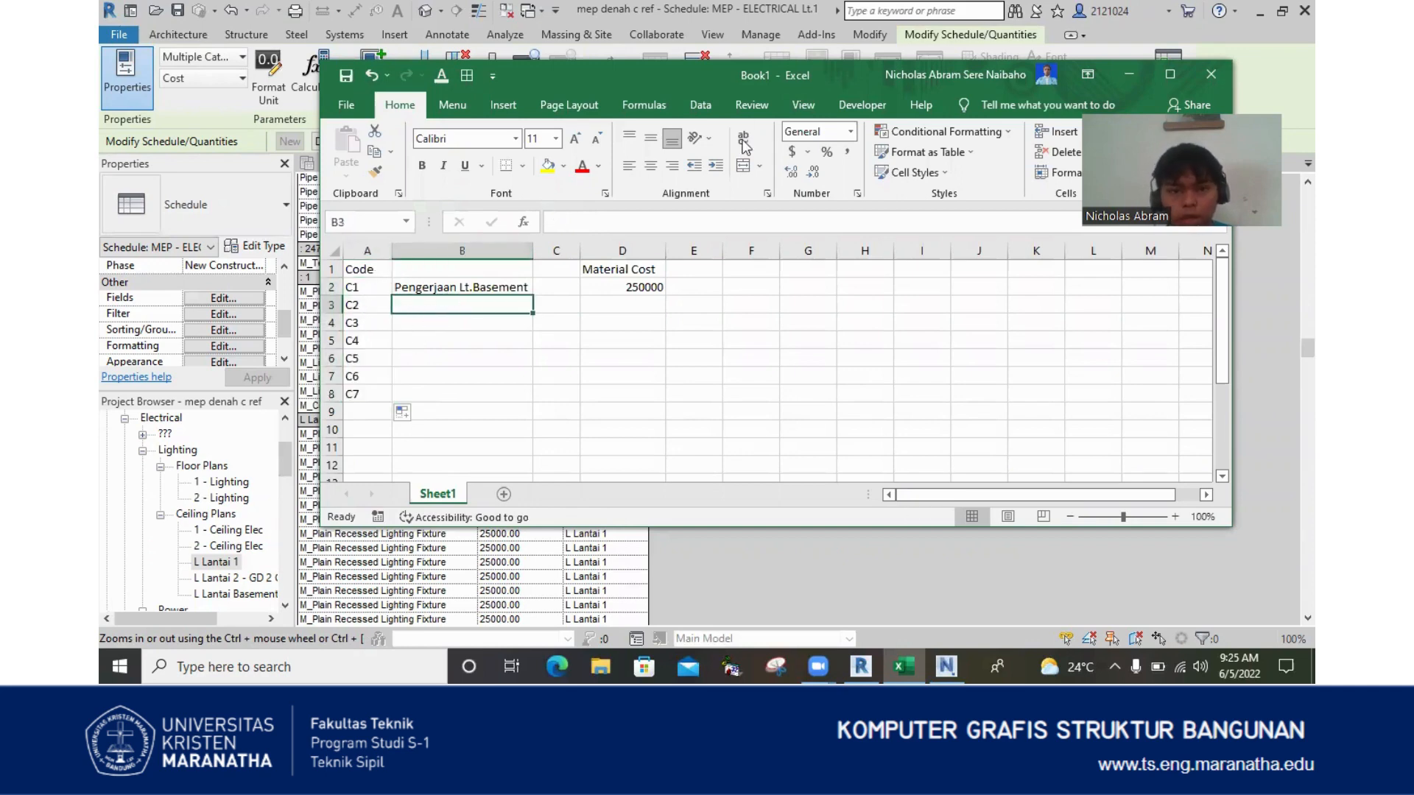
left_click(505, 288)
left_click(487, 304)
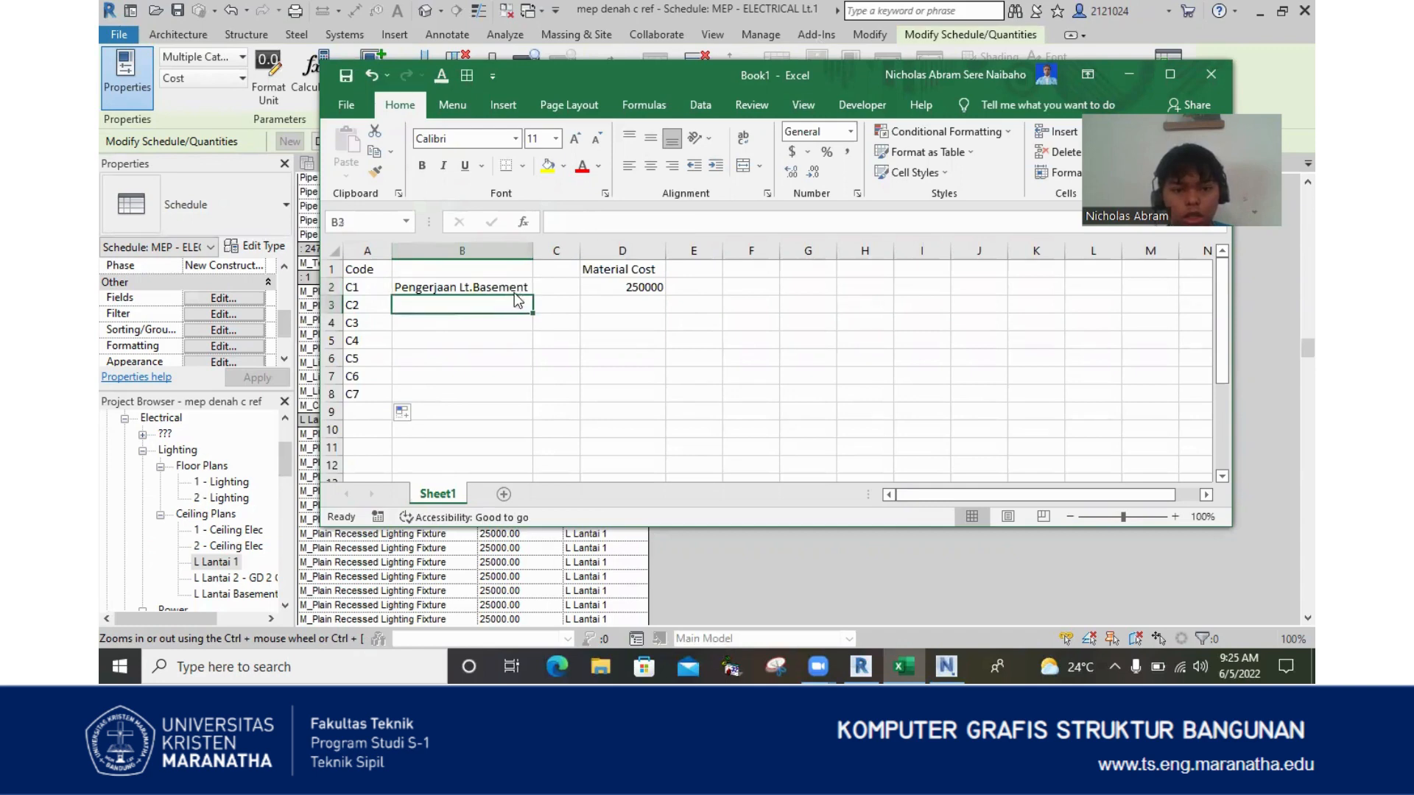
left_click(520, 288)
left_click_drag(520, 288, 523, 309)
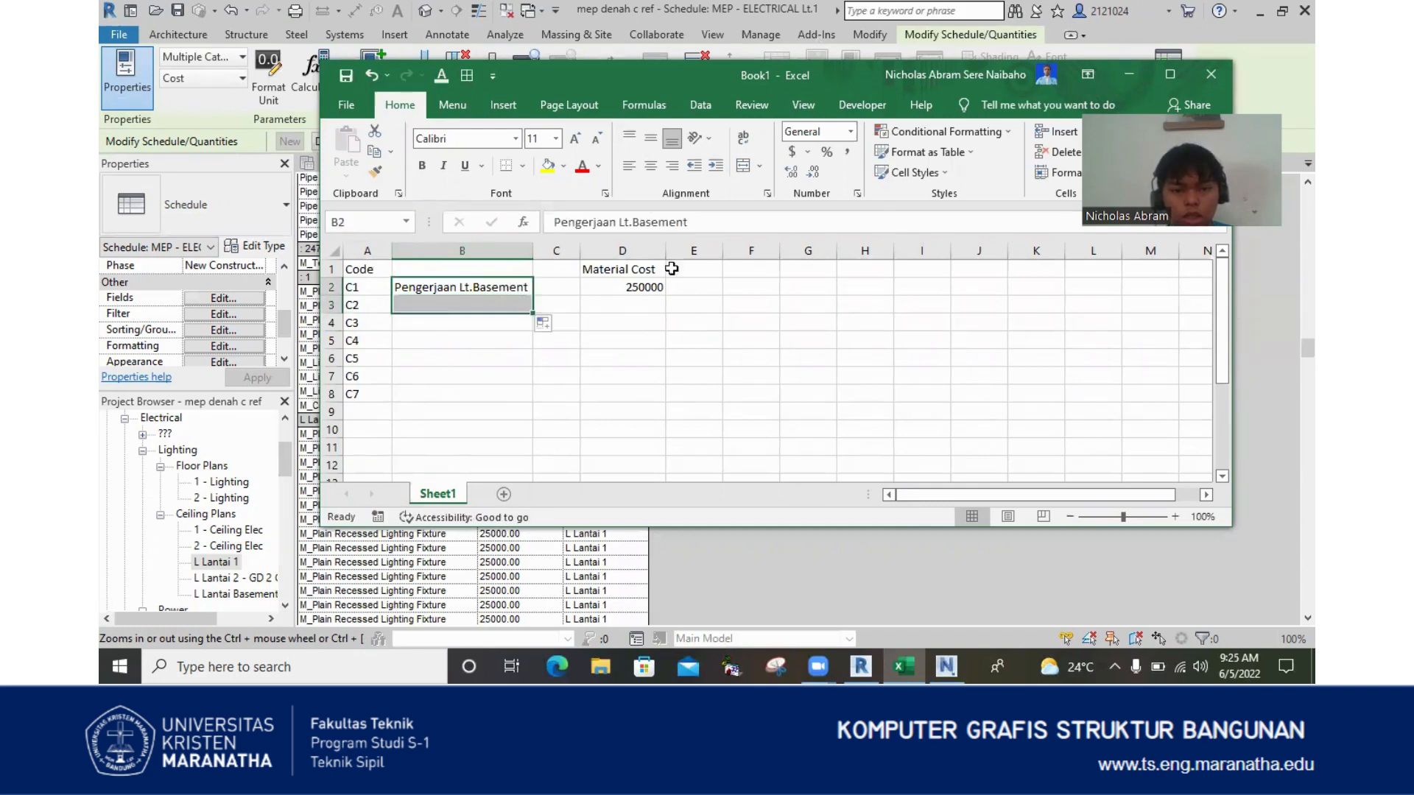
- Change the description in cell B2 to "Pengerjaan Lt.basement Elektrikal"
left_click_drag(702, 223, 635, 228)
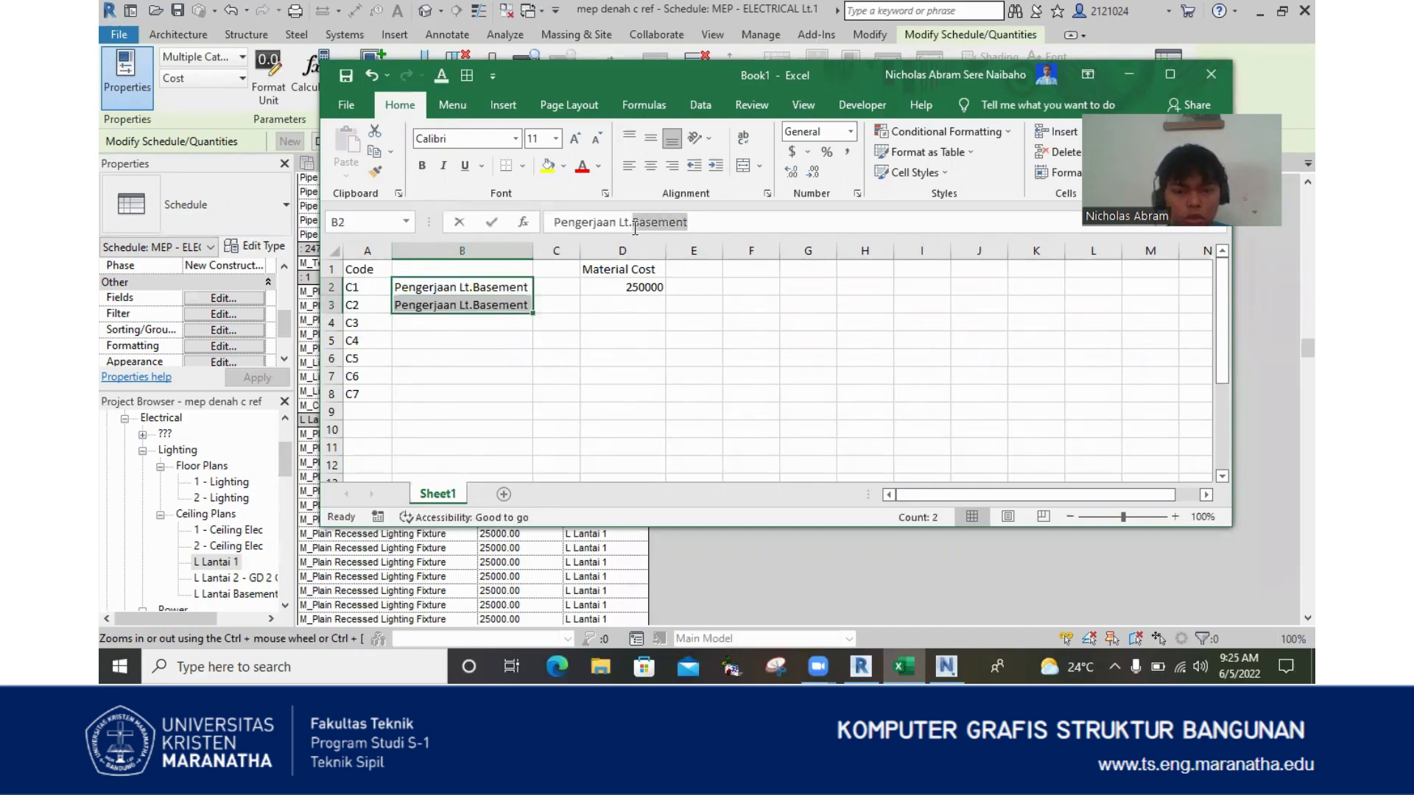
type("1 mep")
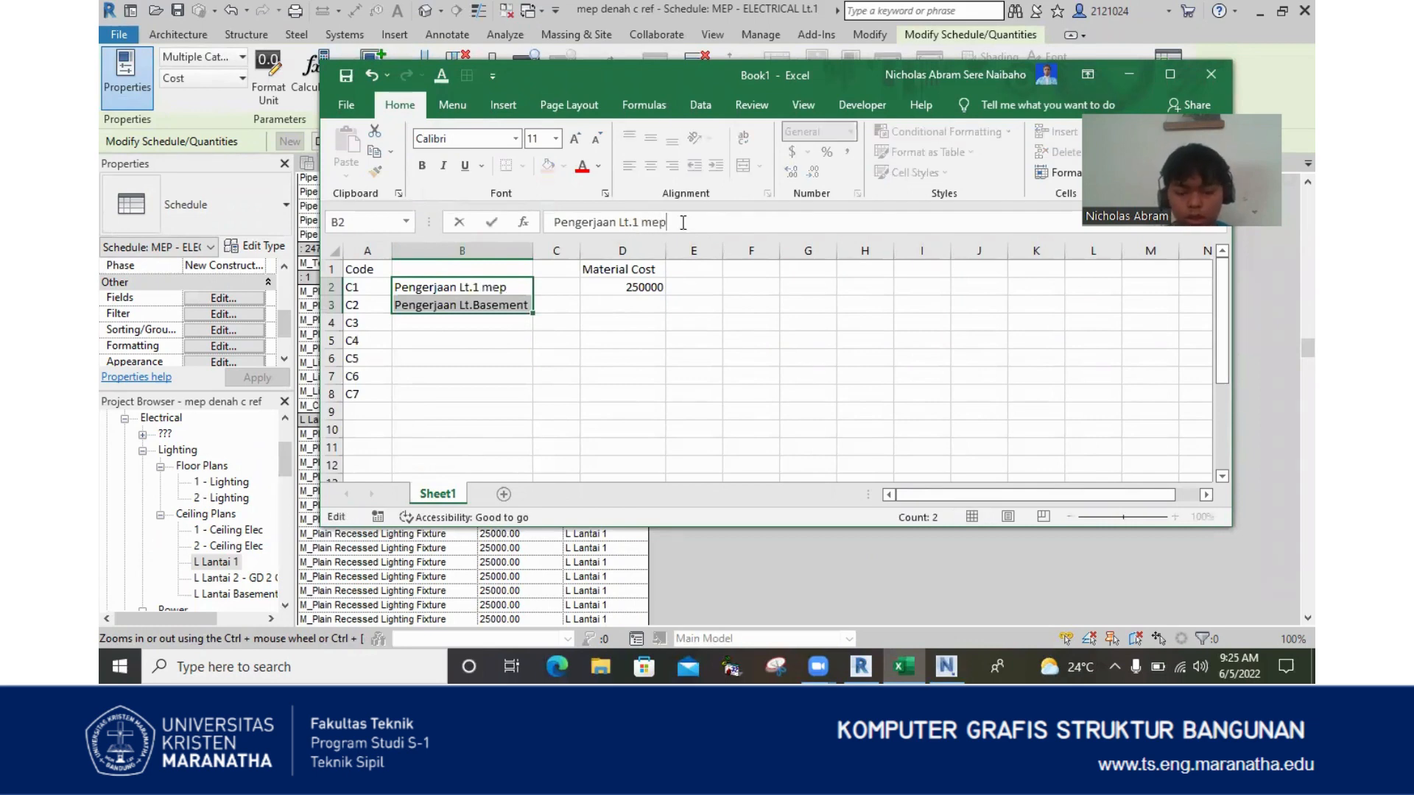
key("BackSpace")
key("BackSpace")
key("BackSpace")
type("Elektrika")
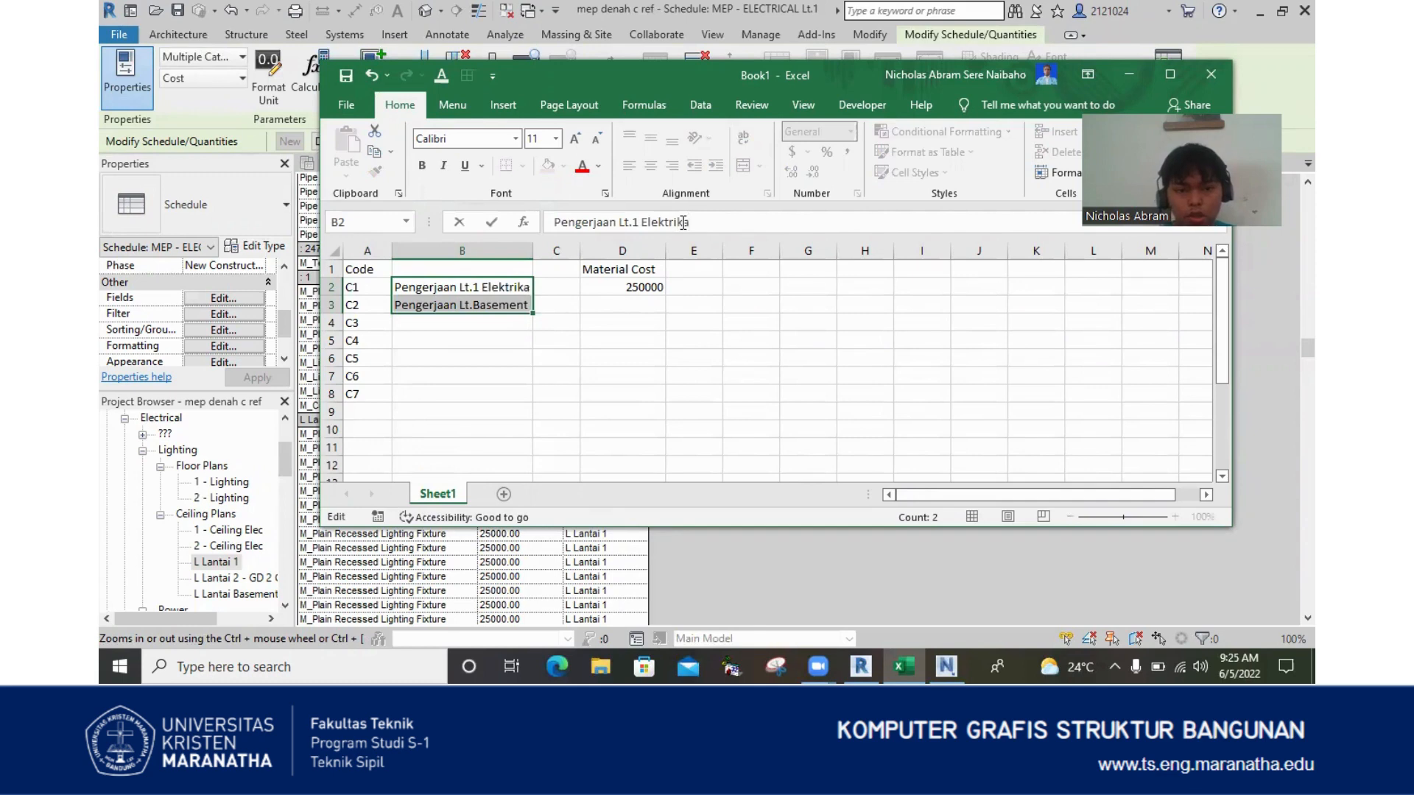
key("BackSpace")
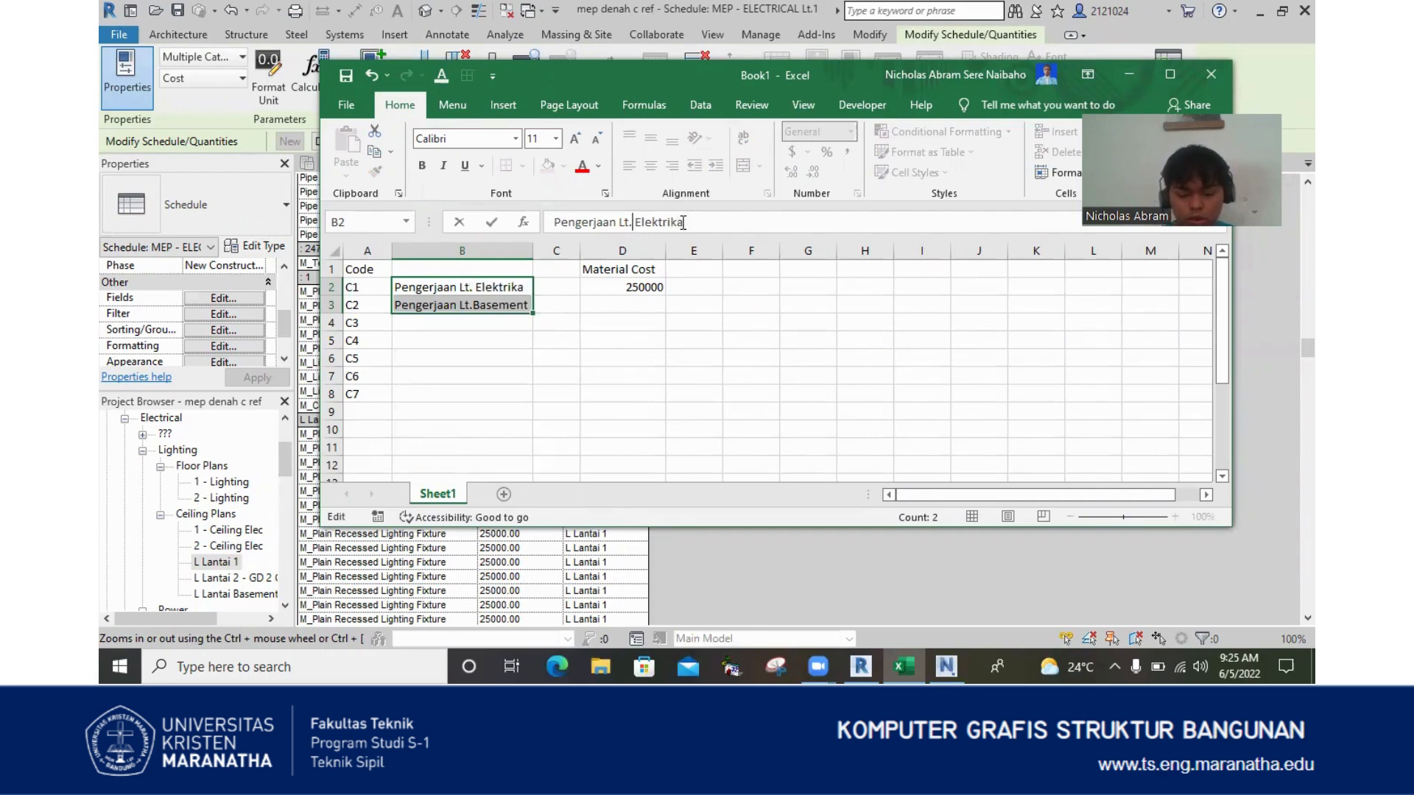
type("basemm")
key("BackSpace")
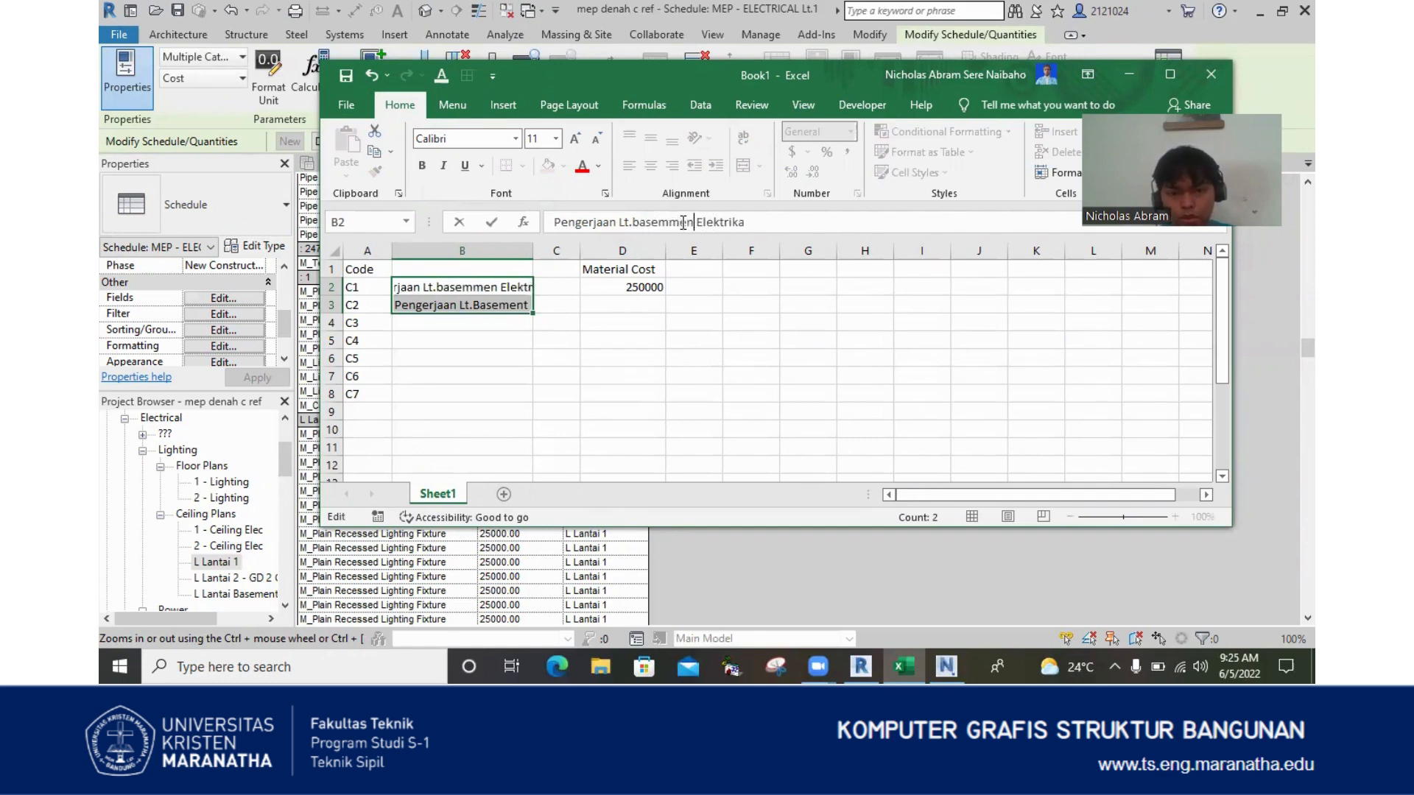
type("ent")
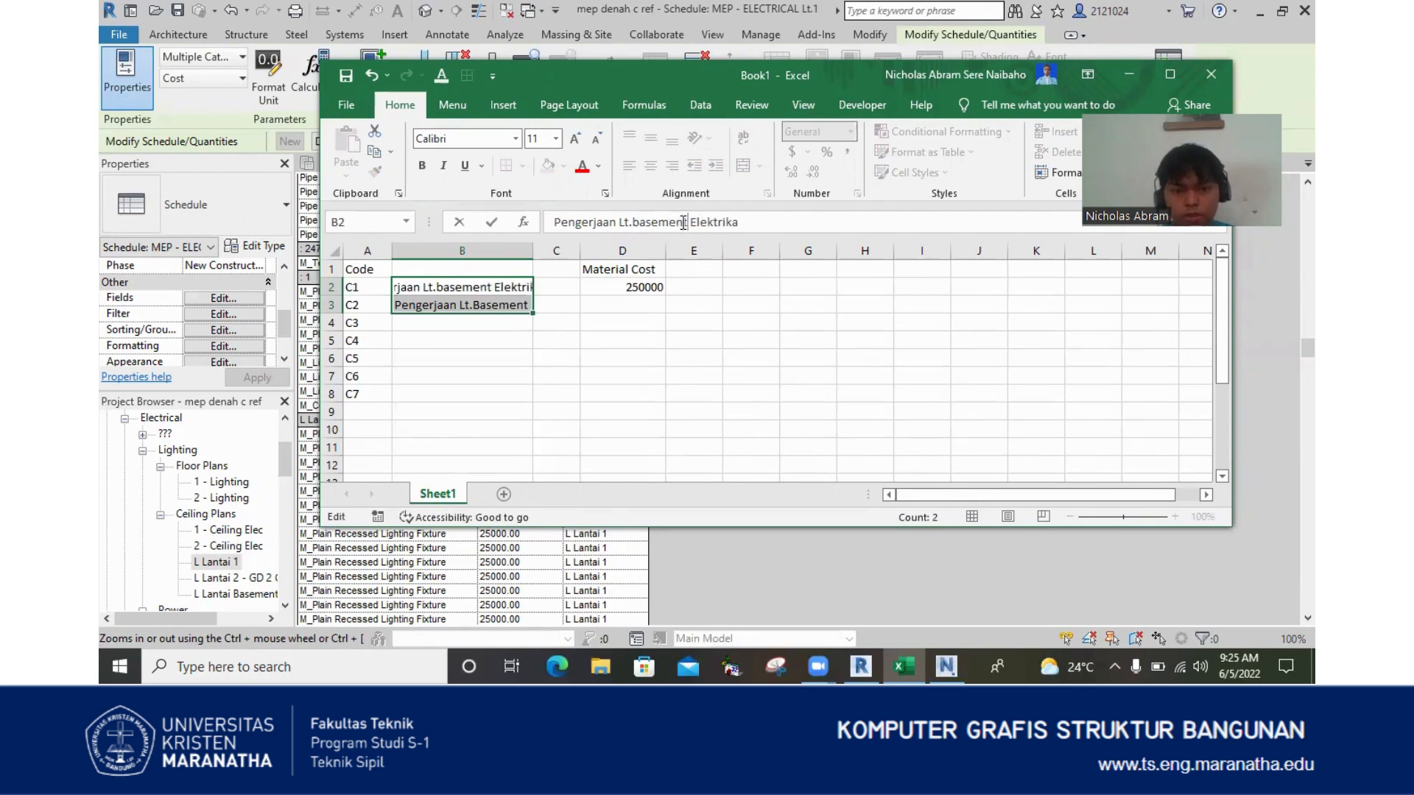
left_click(764, 217)
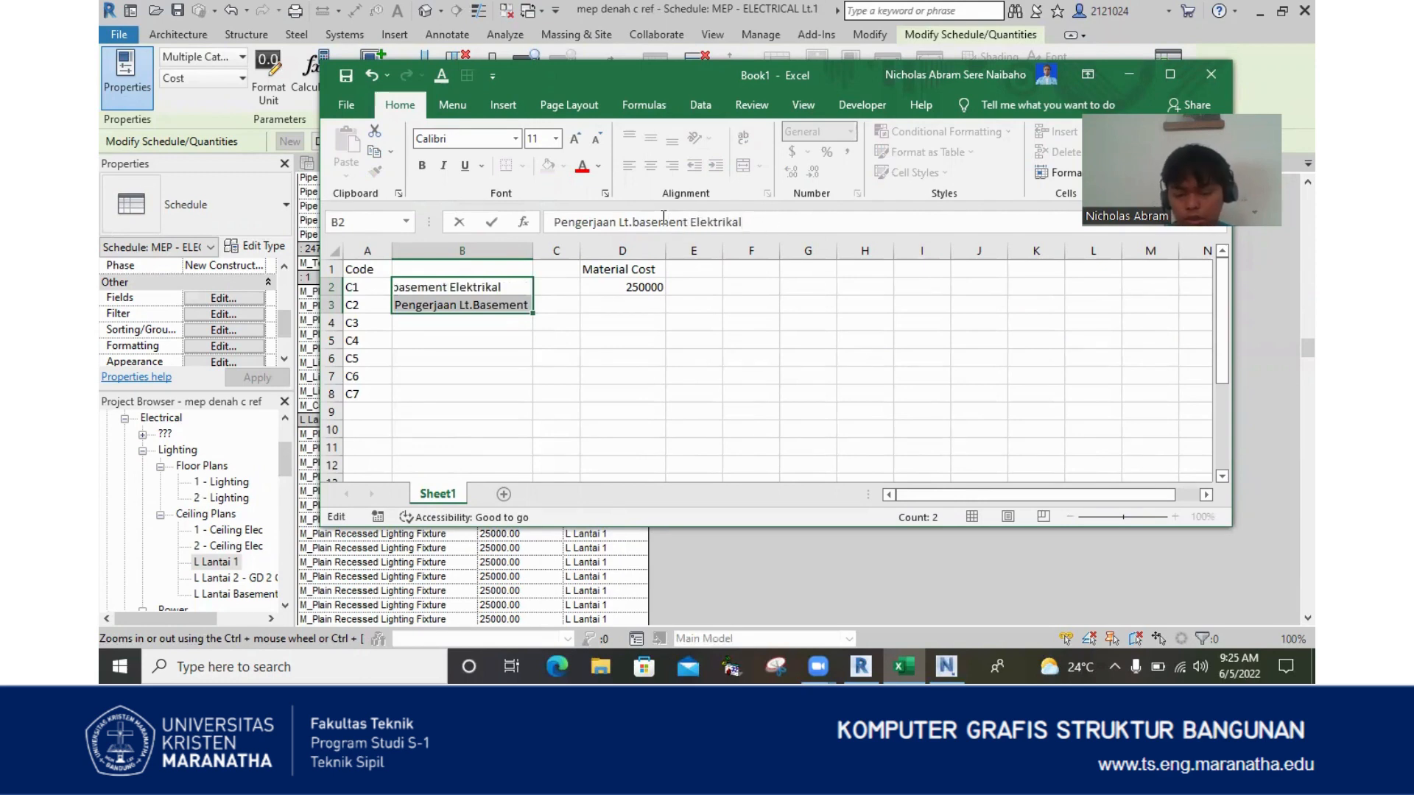
key("Return")
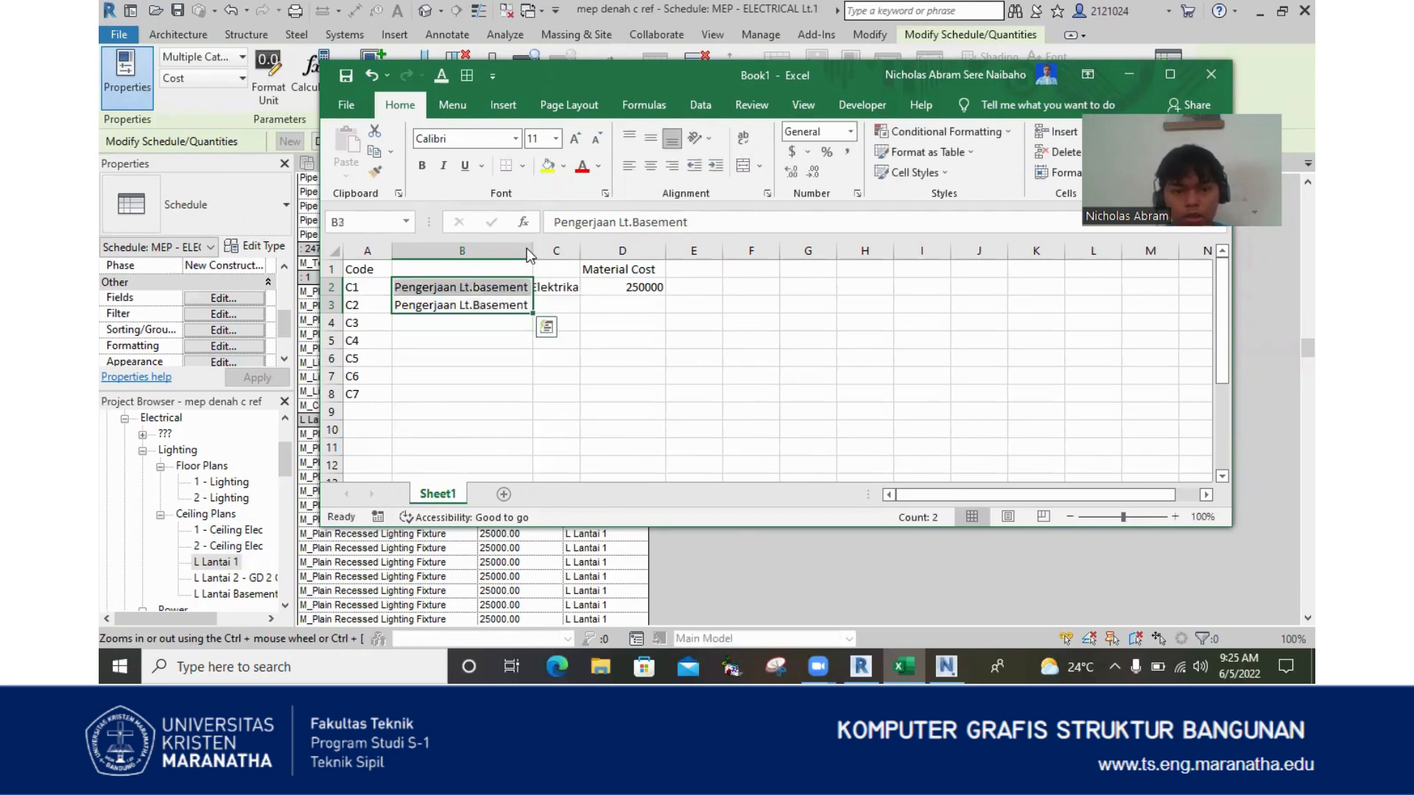
- Widen column B to fit its longest description and fill the two descriptions down through cell B8
left_click_drag(537, 247, 587, 239)
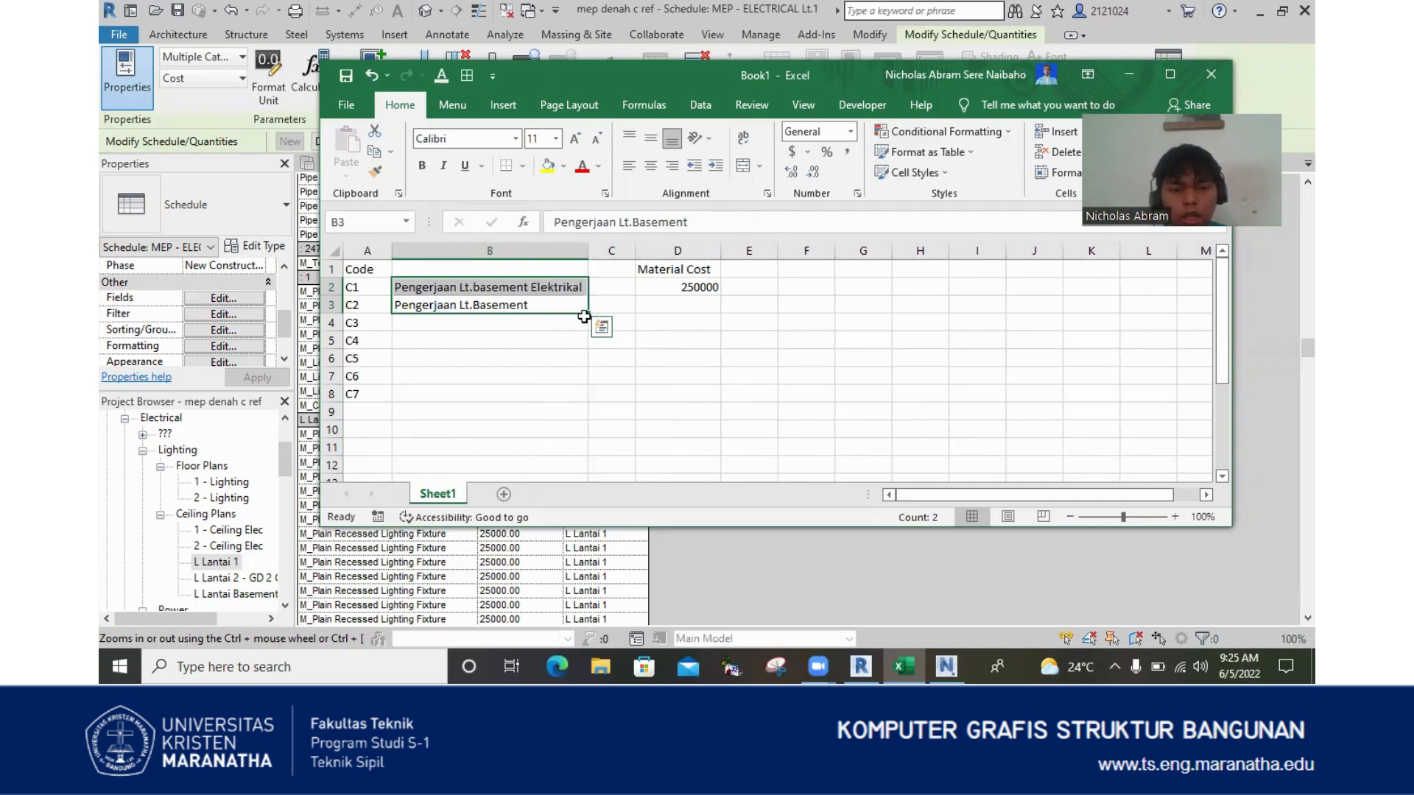
left_click_drag(588, 333, 587, 393)
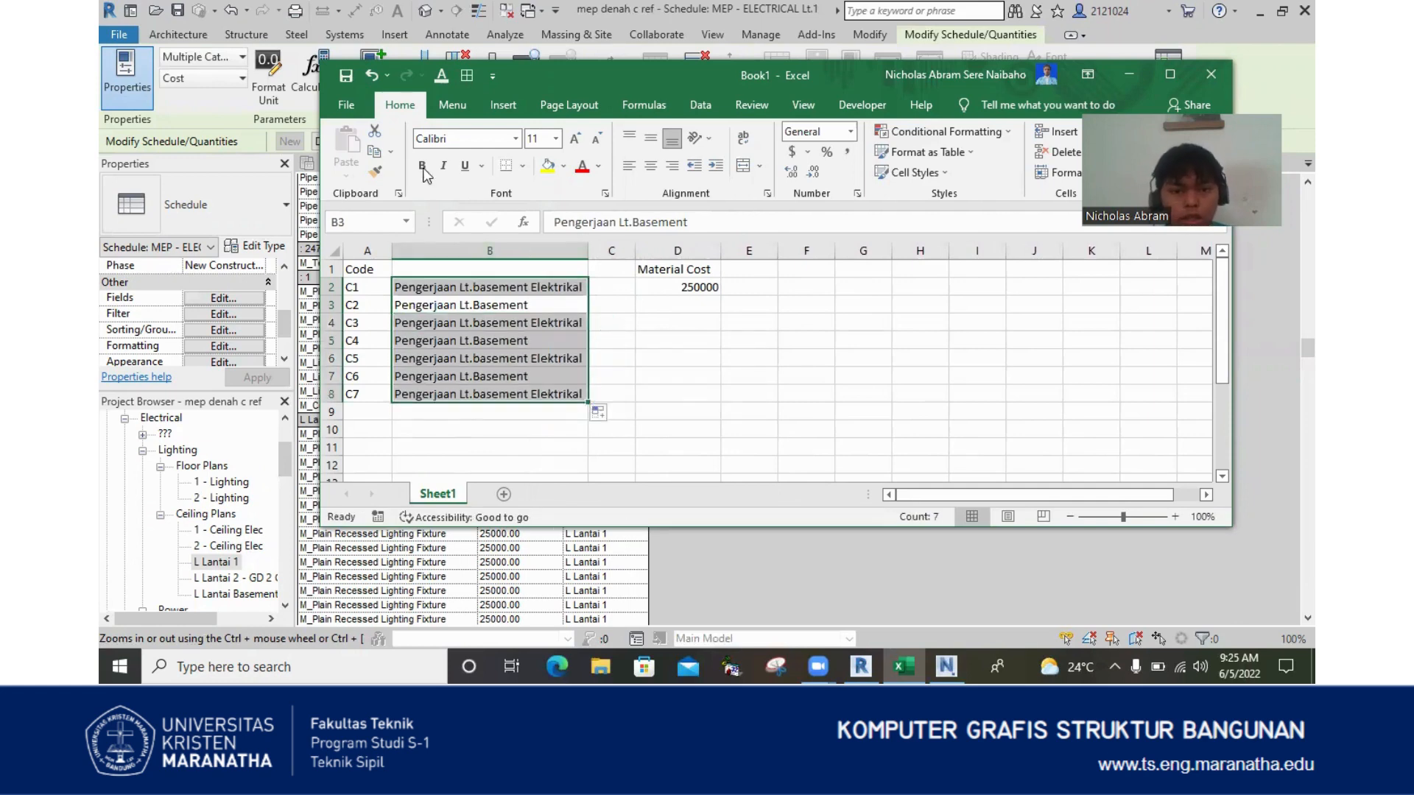
- Set up saving the workbook to the Downloads folder as CSV (Comma delimited), and cancel without saving
left_click(365, 109)
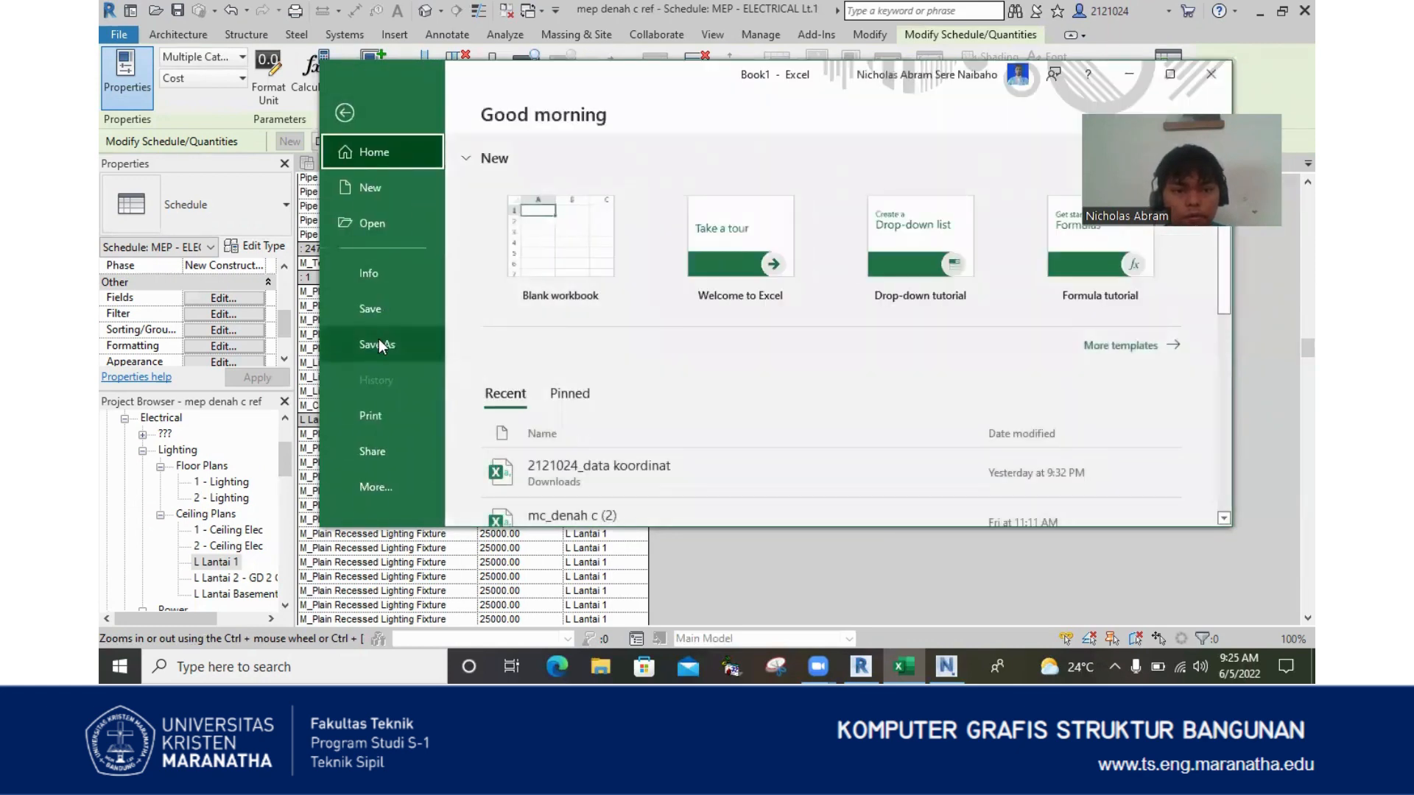
left_click(399, 347)
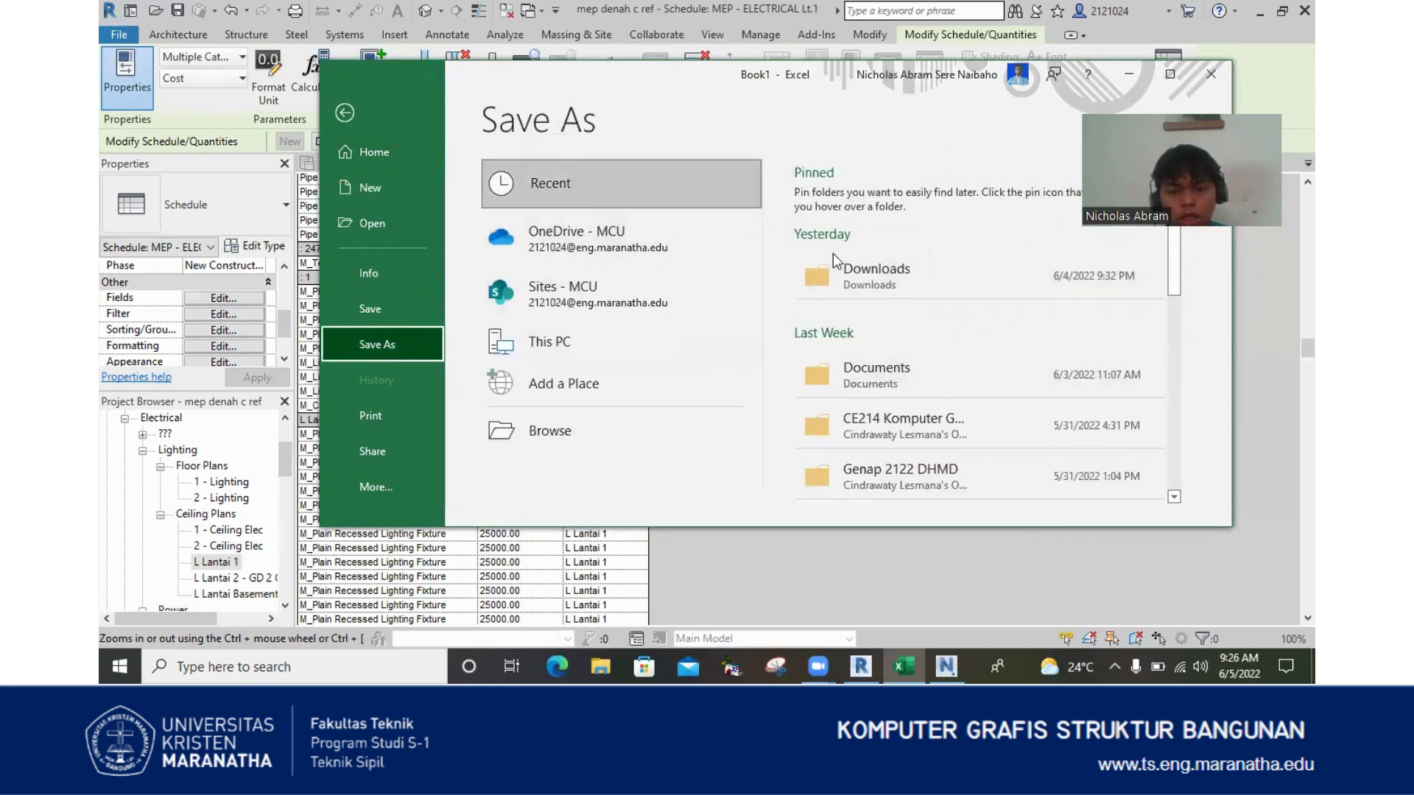
left_click(850, 278)
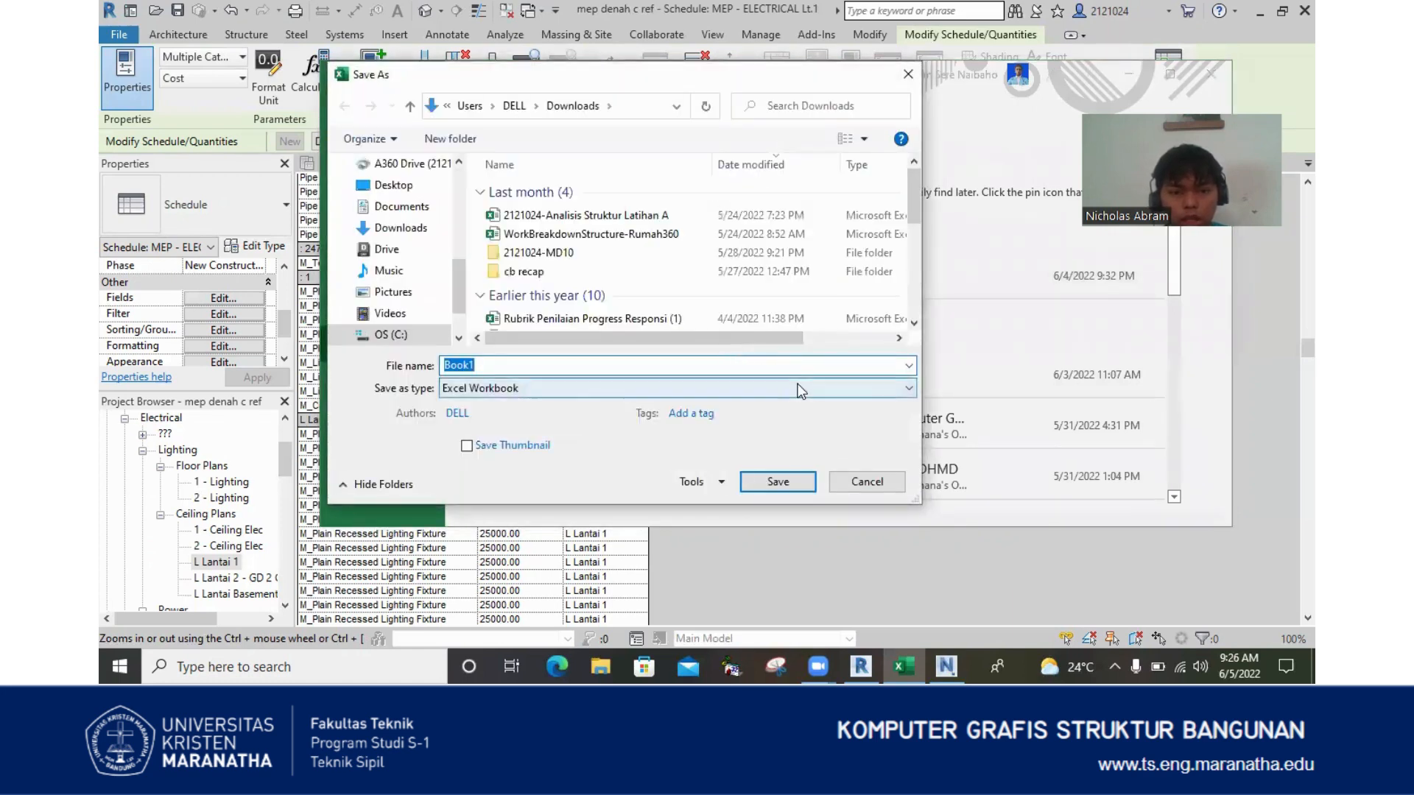
left_click(748, 389)
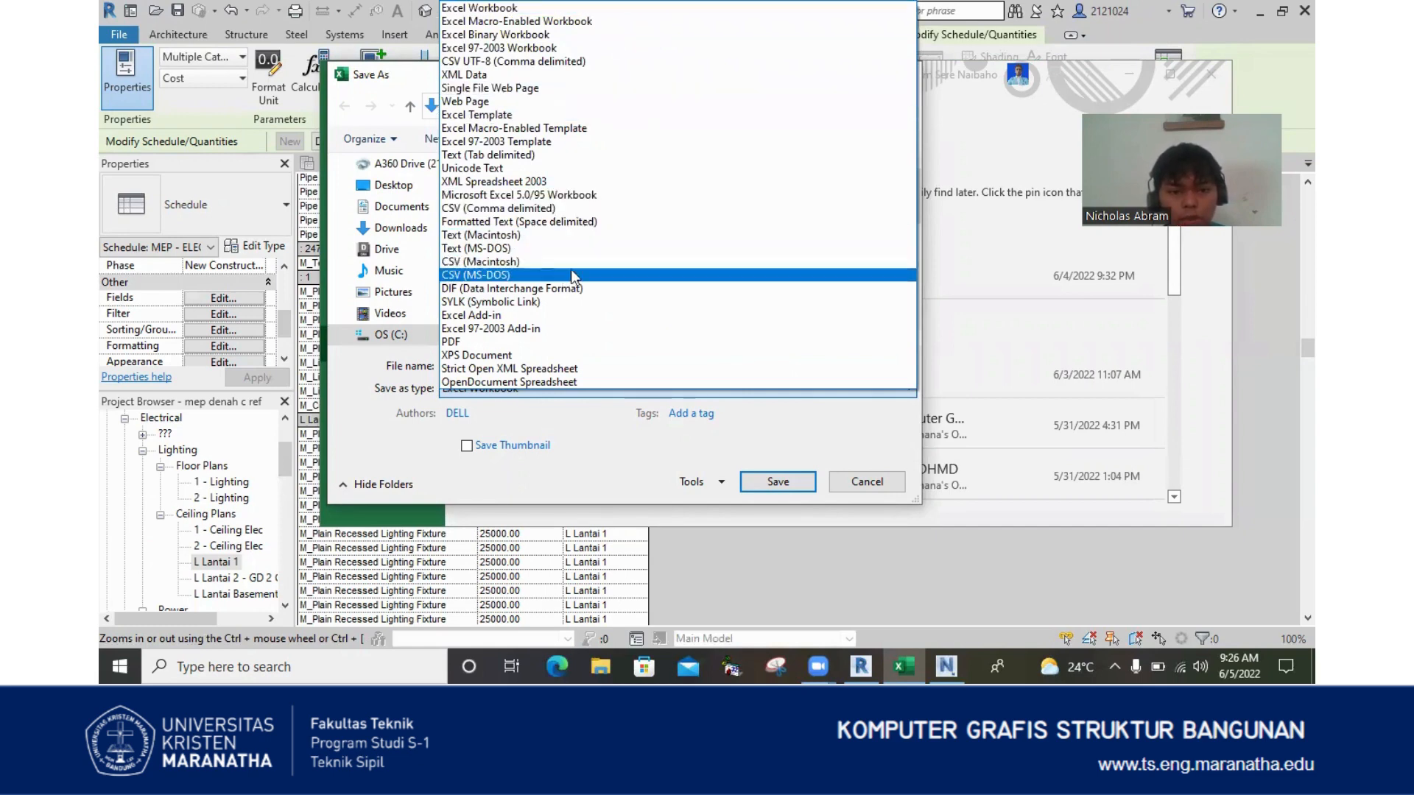
left_click(589, 206)
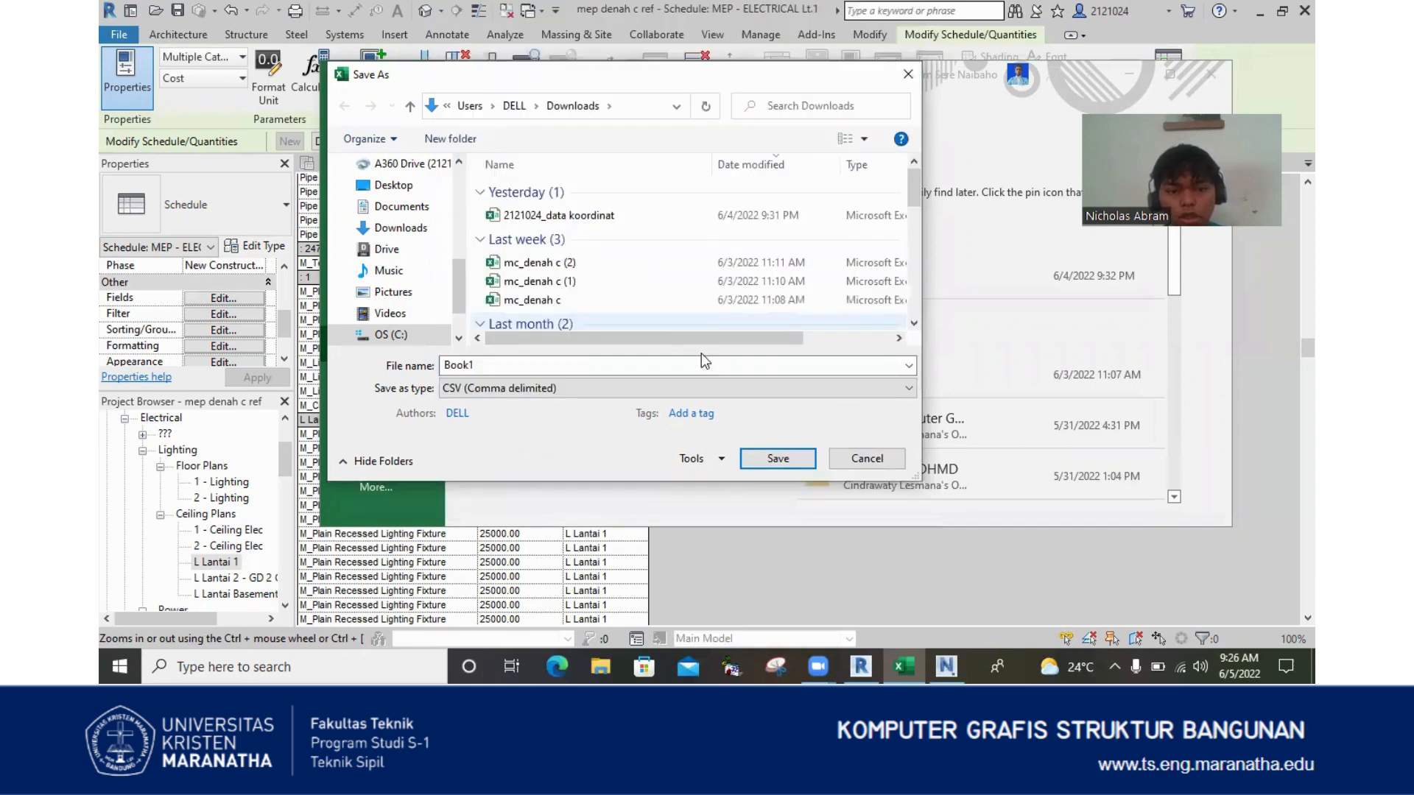
left_click(907, 74)
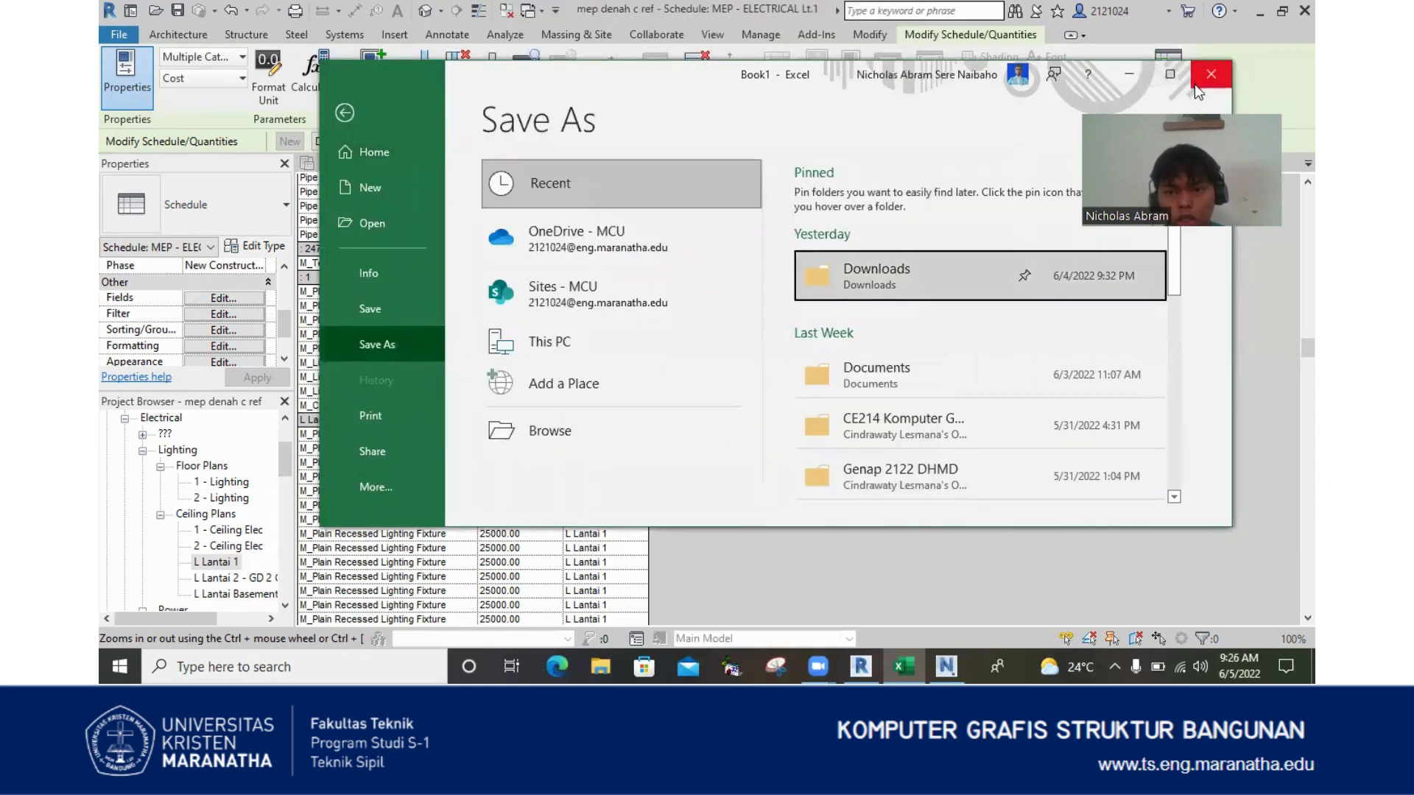
- Close the Excel workbook without saving it and return to the MEP electrical schedule in Revit
key("Escape")
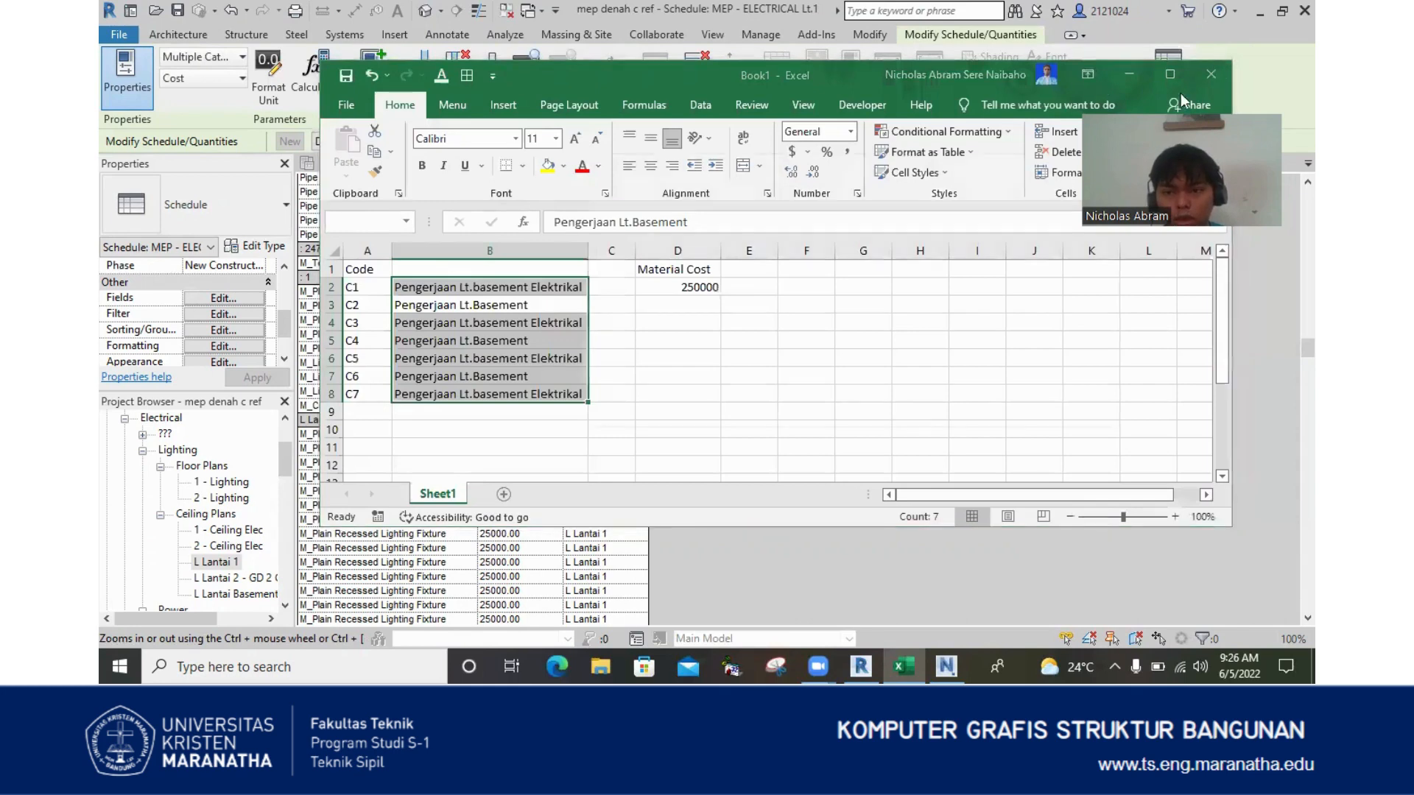
left_click(998, 402)
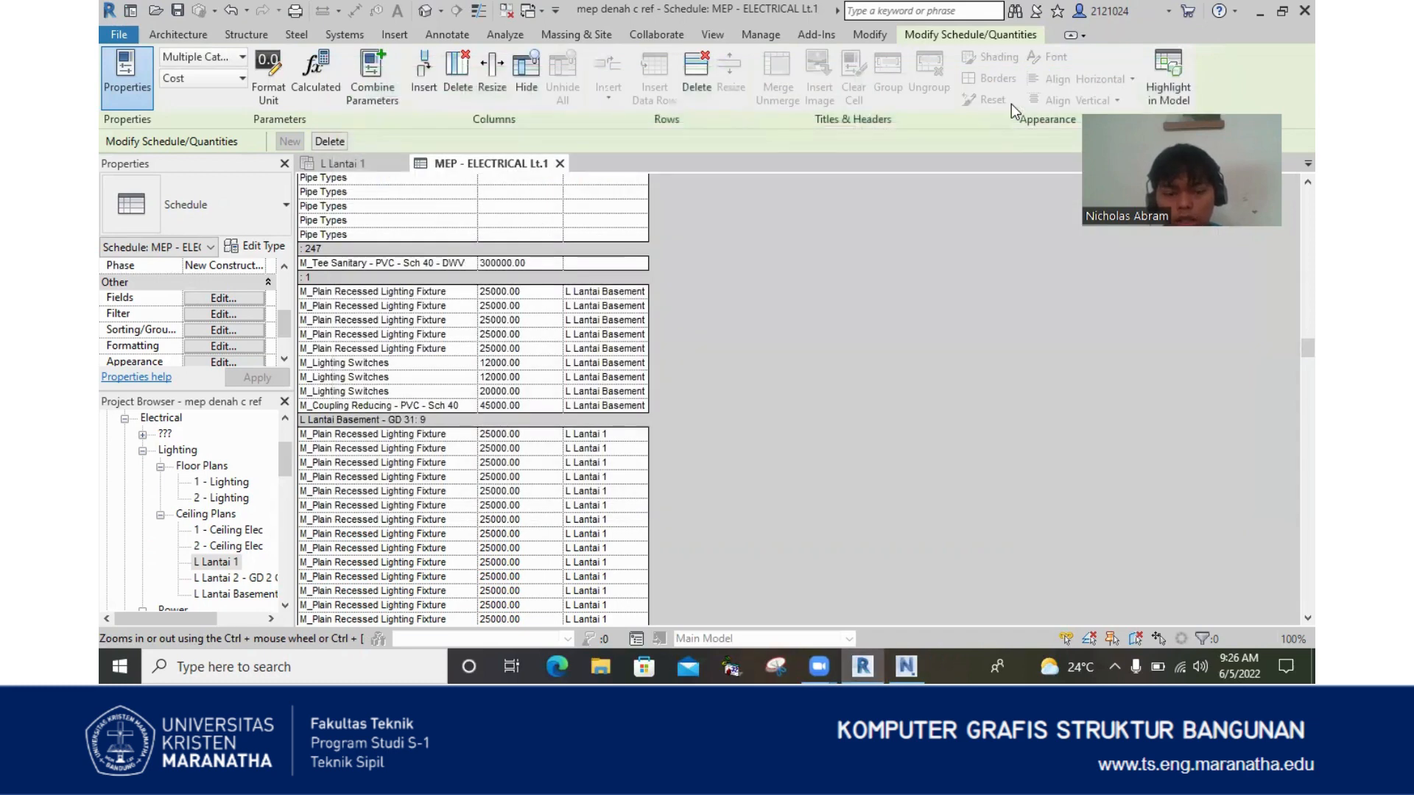
scroll(669, 302, "down", 2)
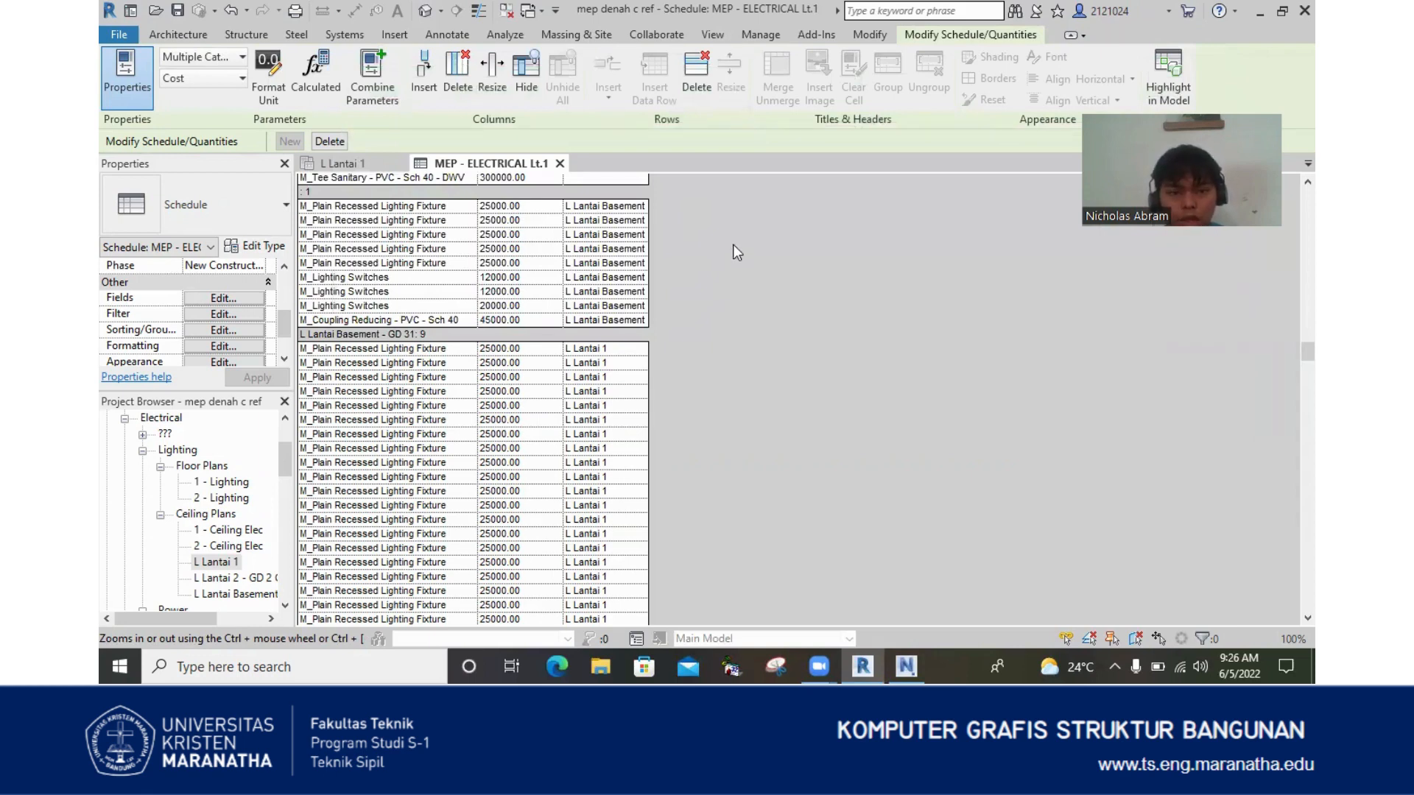
- Switch to FINAL PROJECT.nwd in Navisworks and examine the TimeLiner data sources and the CSV Import option for adding one
left_click(908, 657)
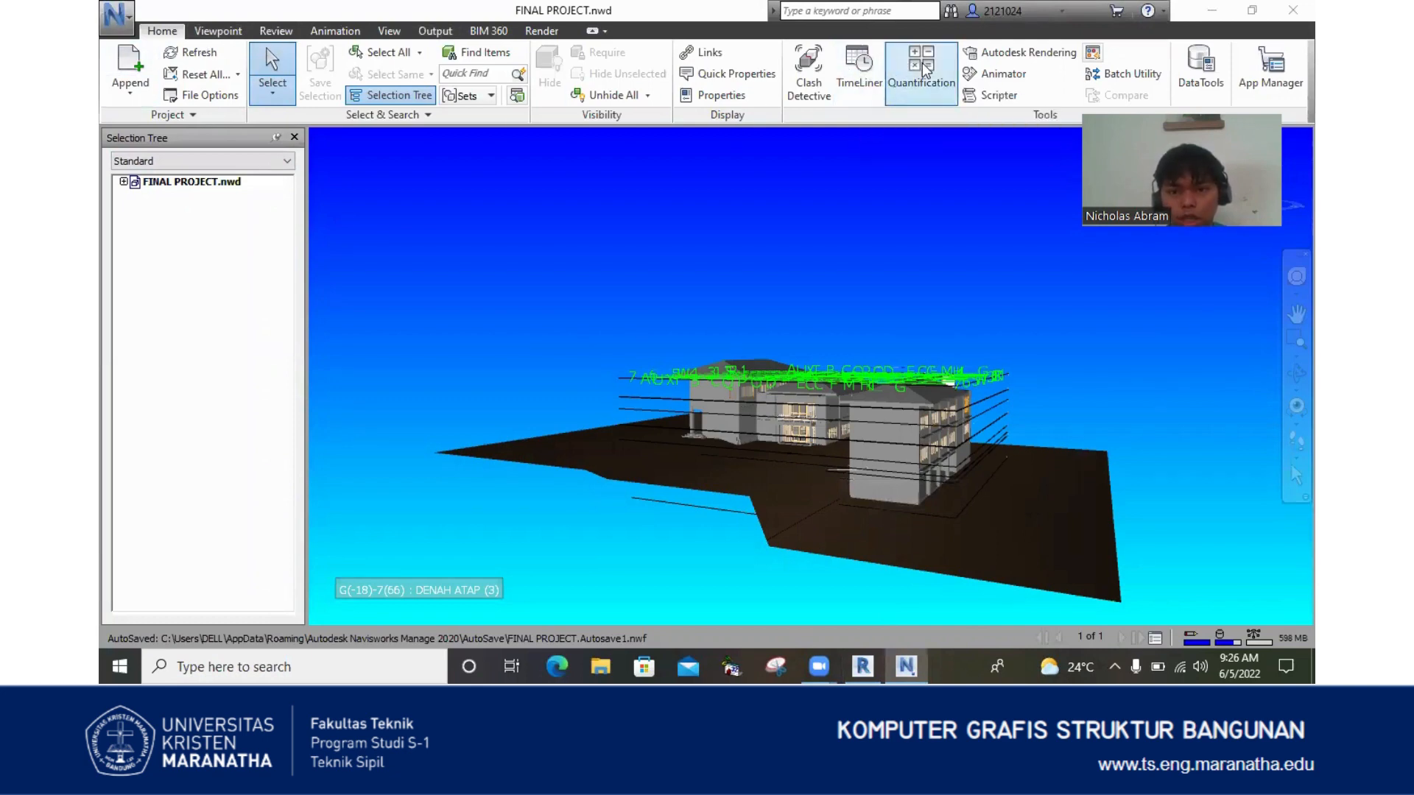
left_click(863, 62)
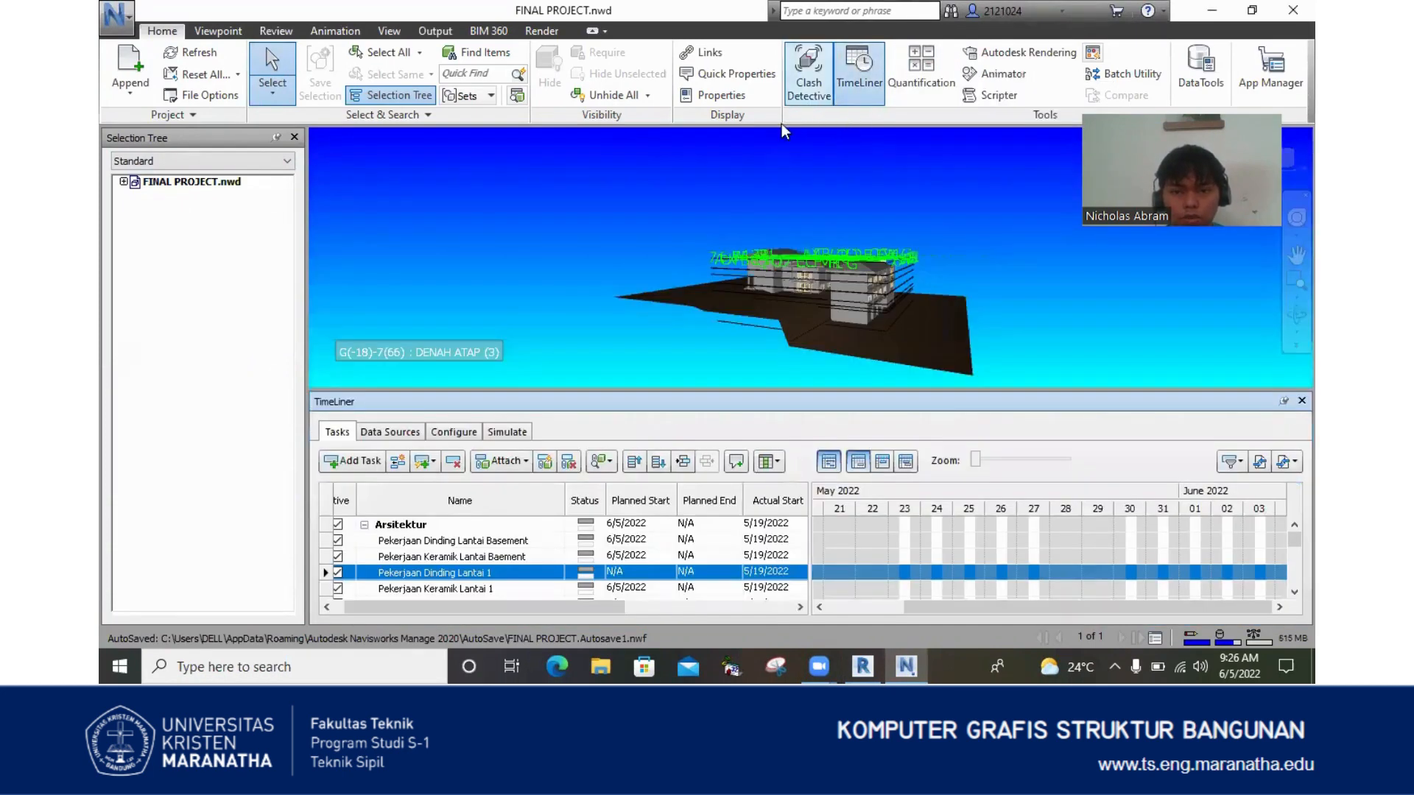
left_click(380, 431)
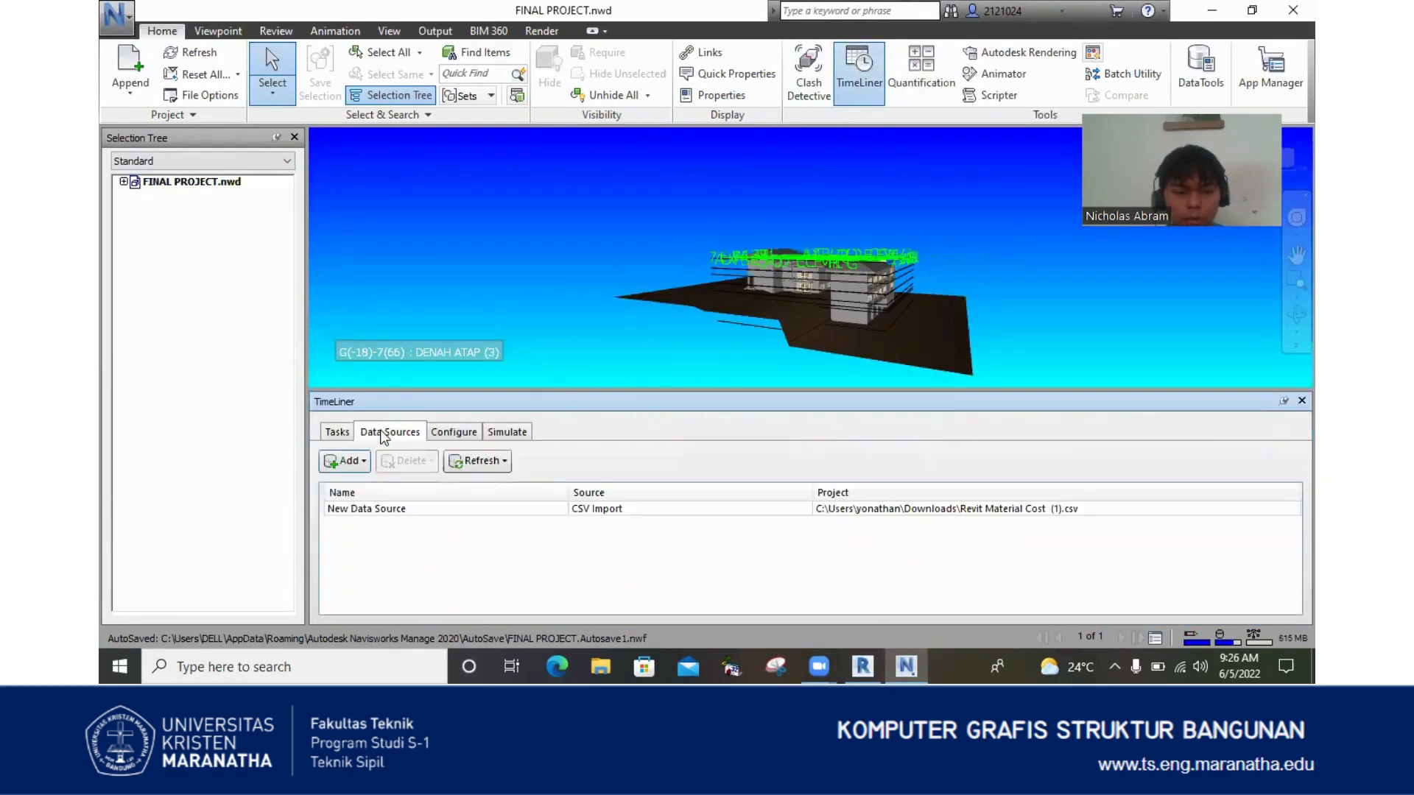
left_click(340, 461)
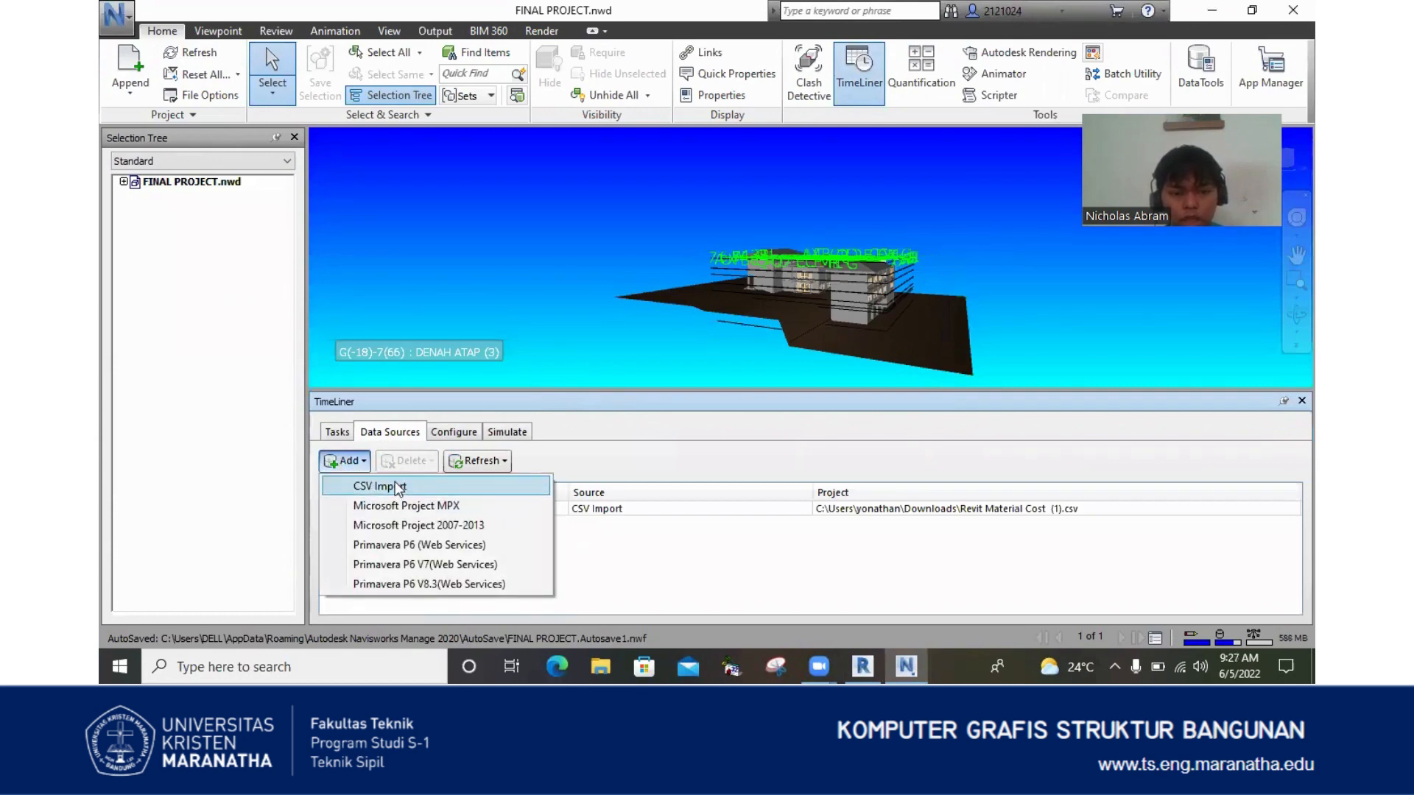
left_click(599, 524)
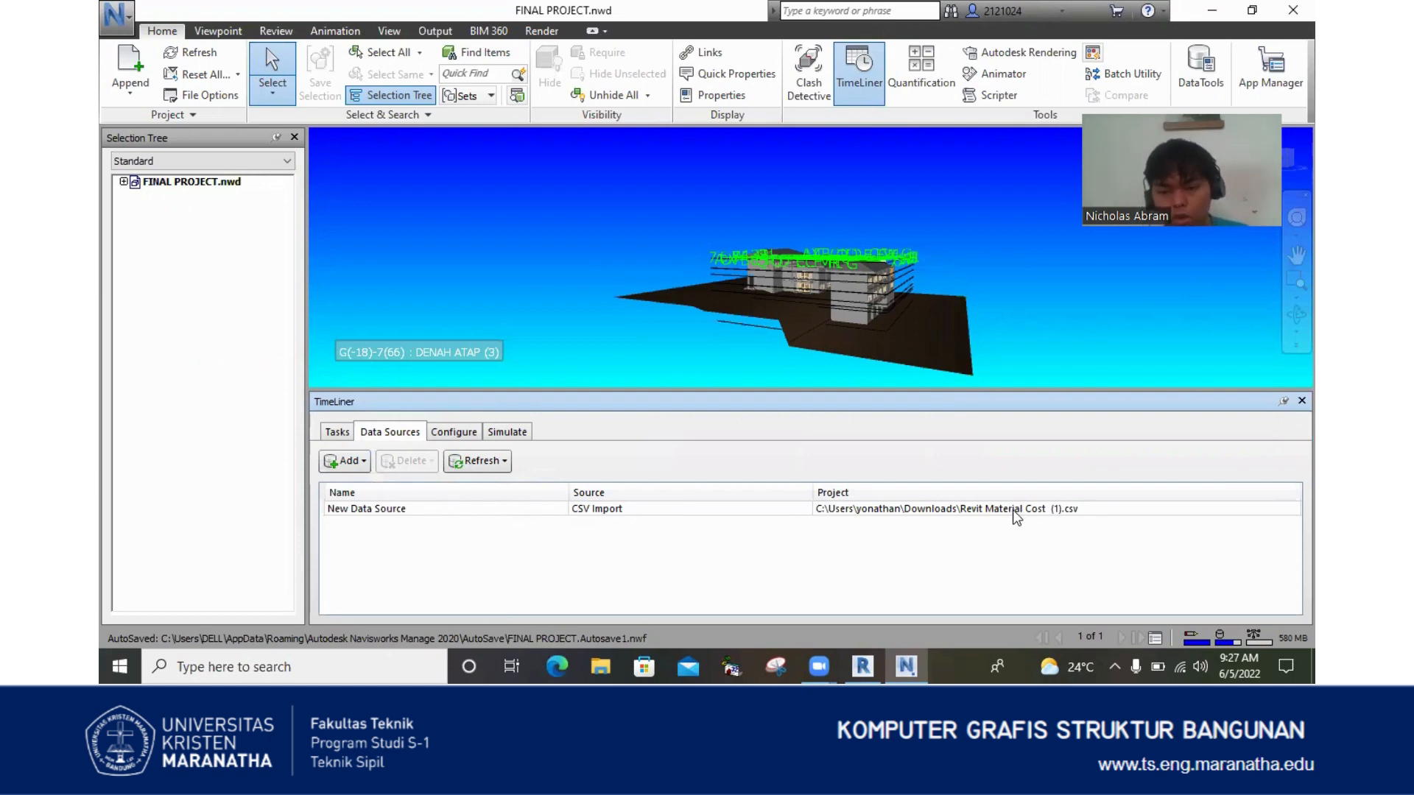
left_click(337, 432)
left_click(368, 433)
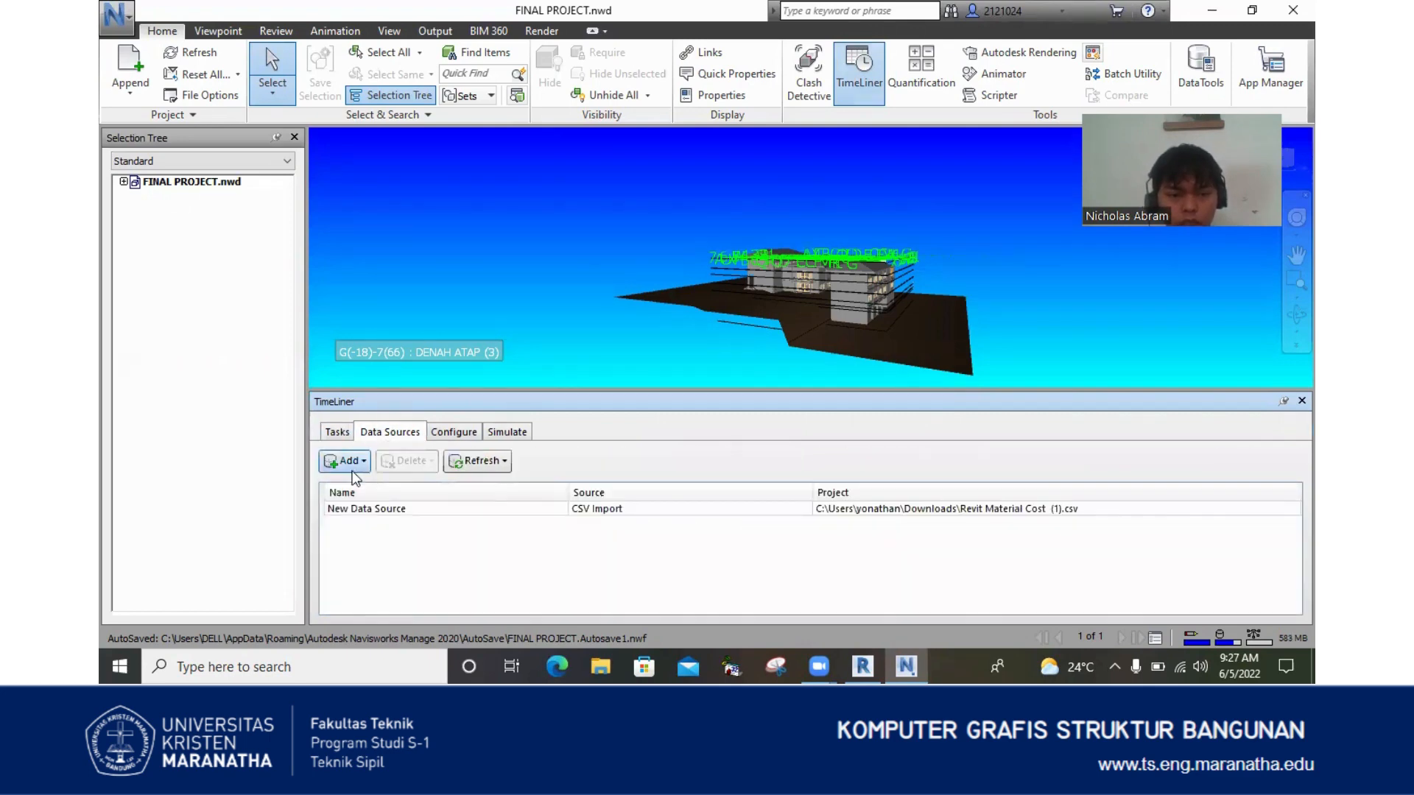
- Set the planned end date of the TimeLiner task "Pekerjaan Dinding Lantai Basement" to 6/5/2022
left_click(337, 432)
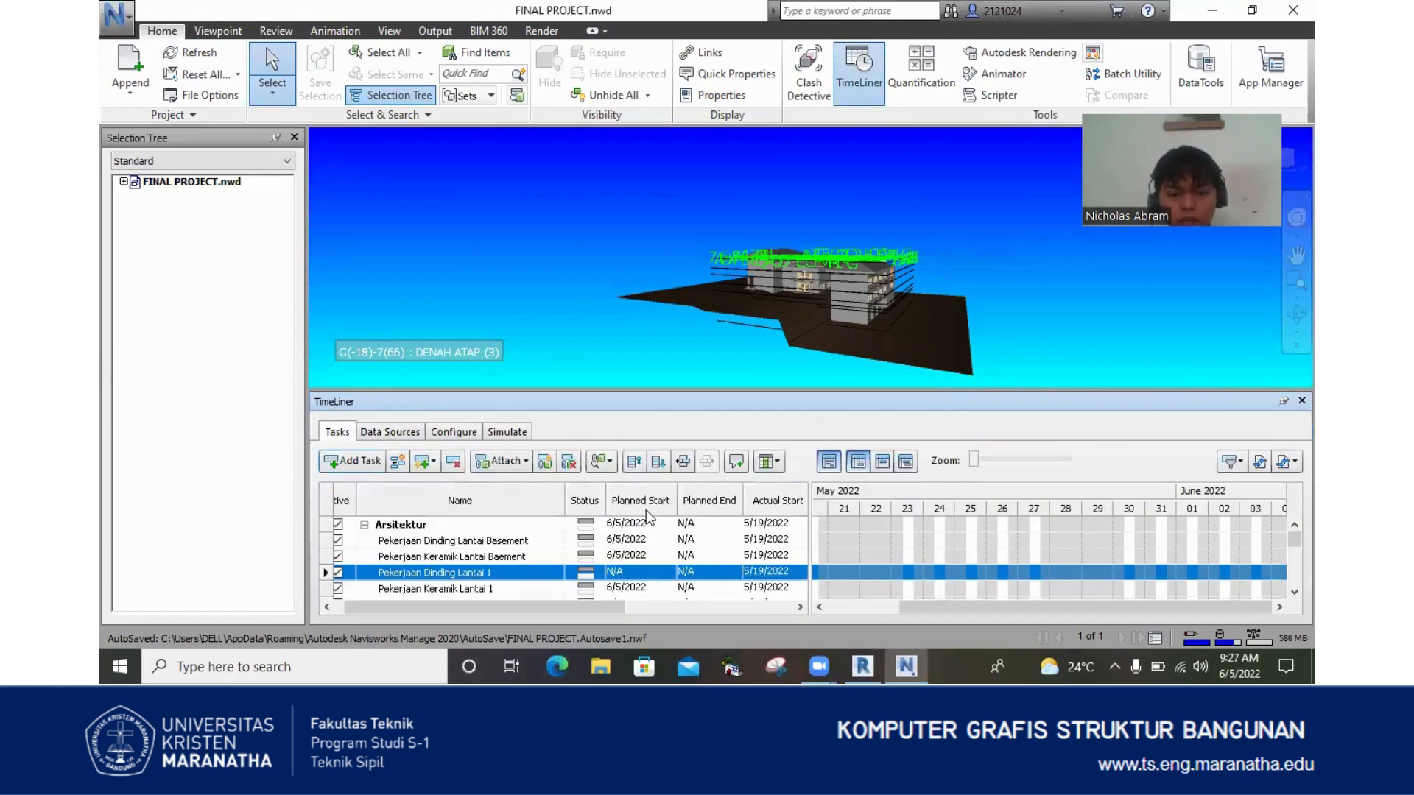
left_click(686, 524)
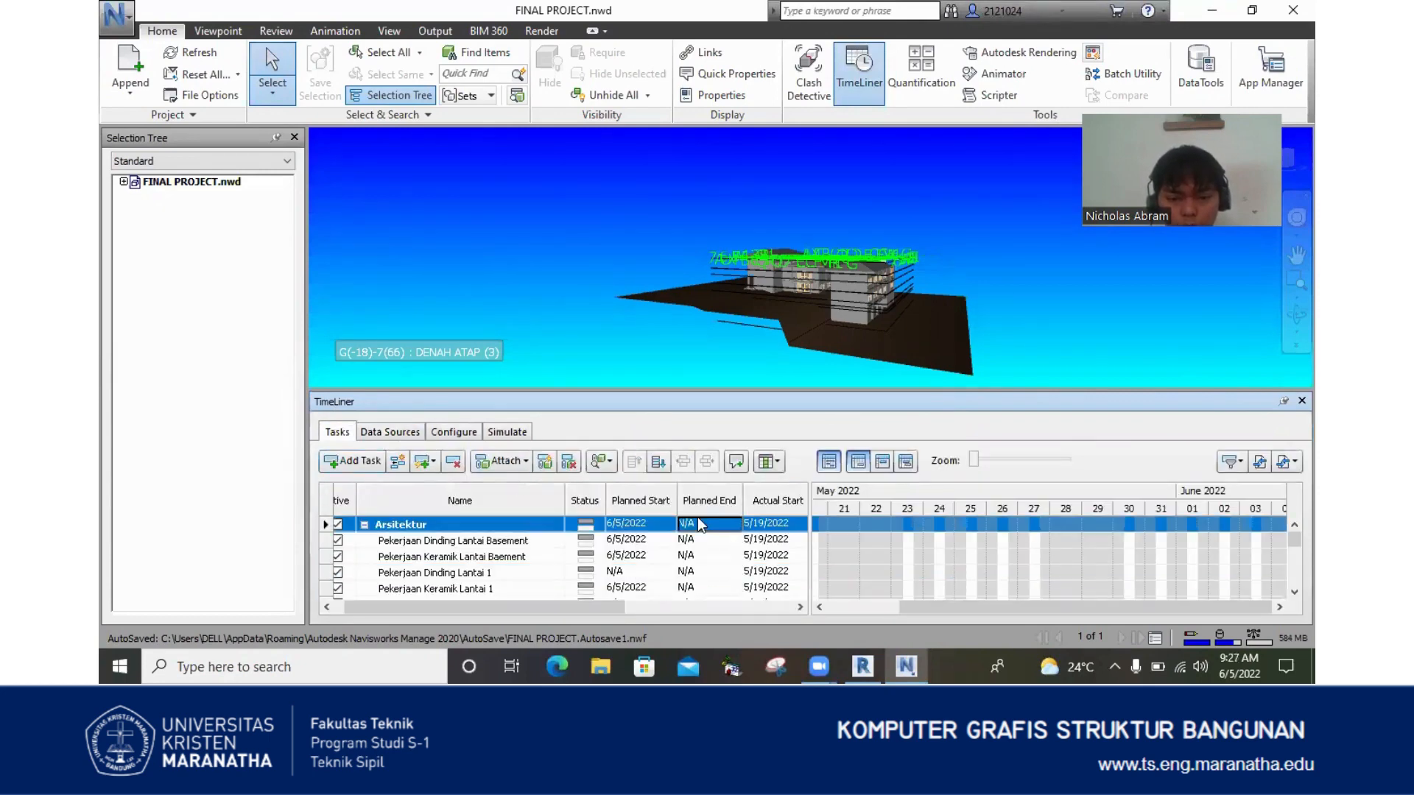
left_click(686, 540)
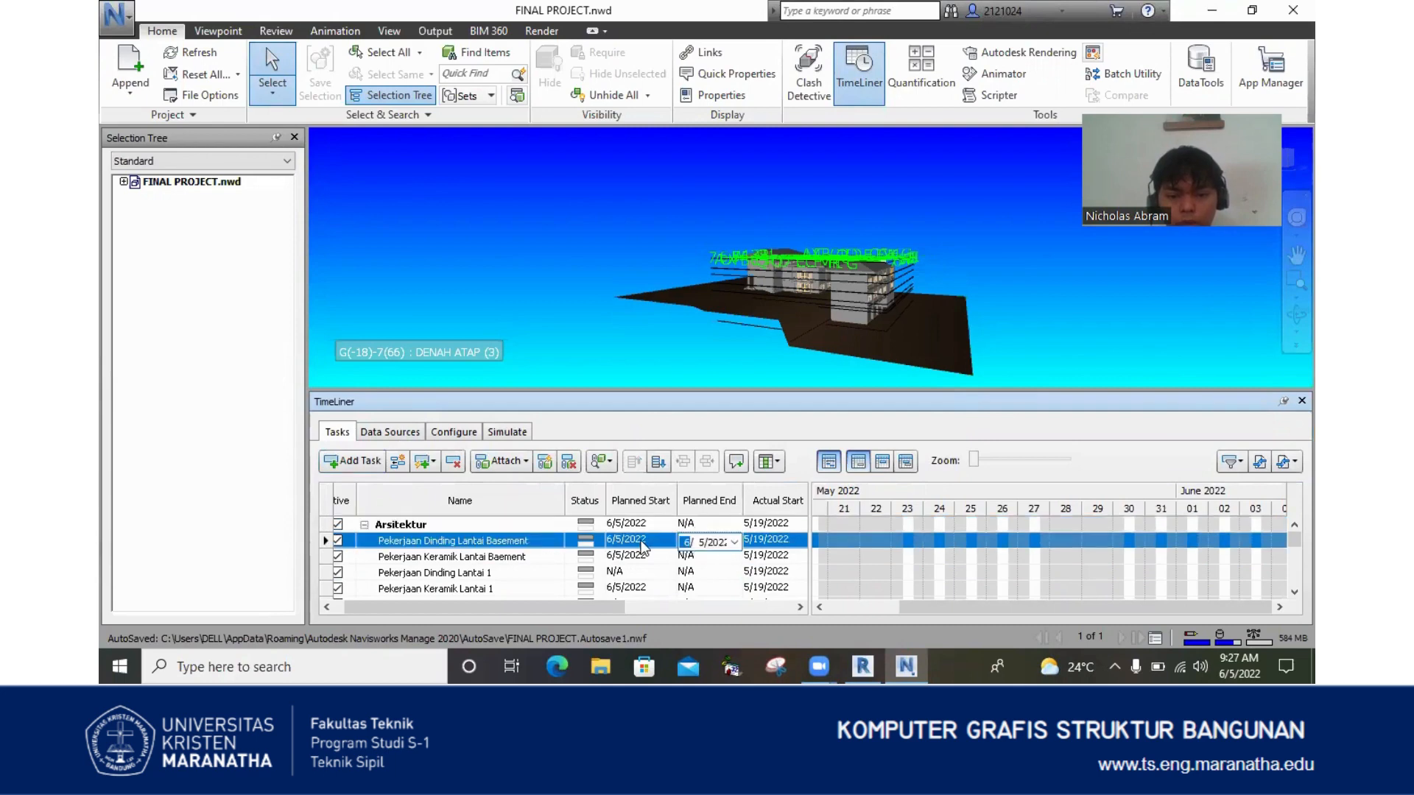
left_click(694, 525)
left_click(620, 527)
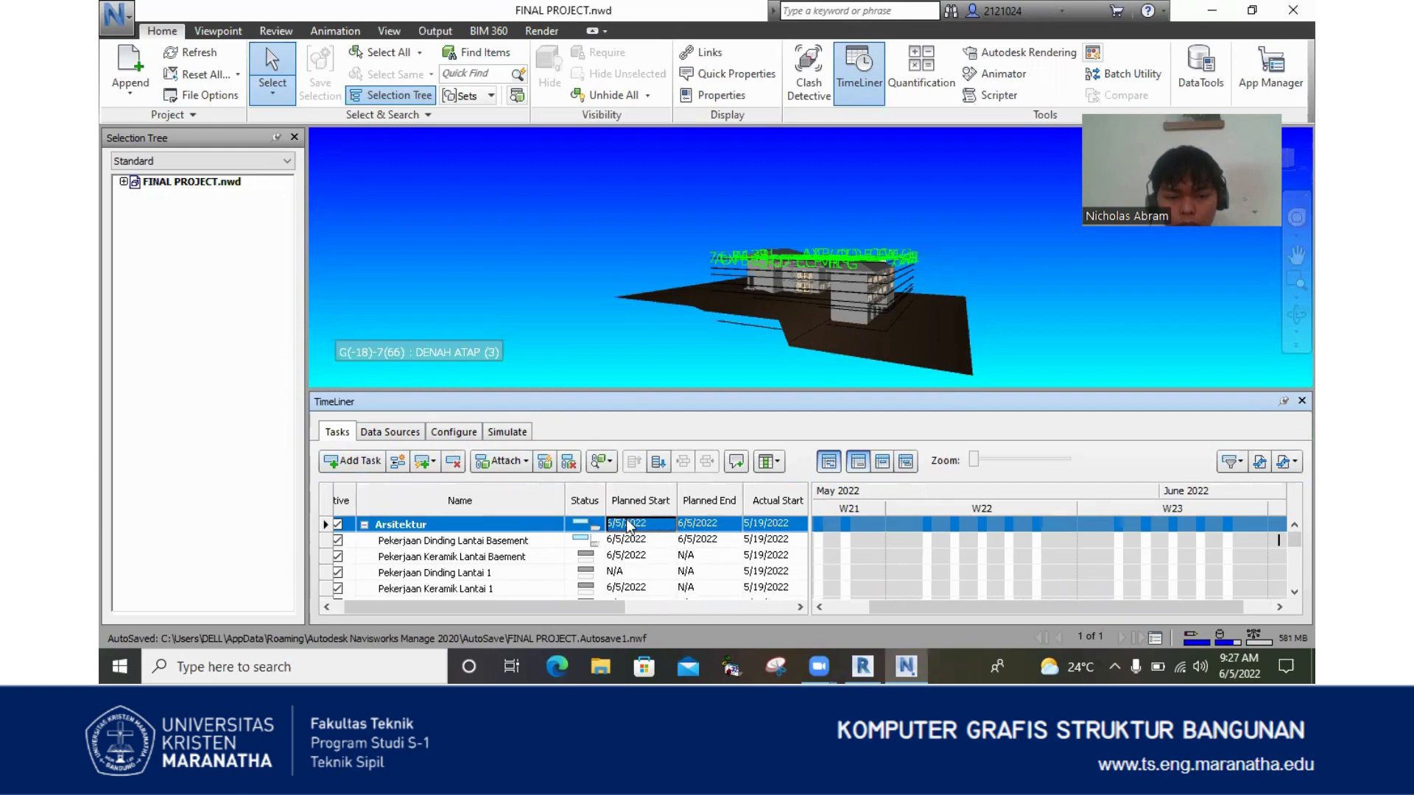
- Look through the Arsitektur and Struktur tasks in TimeLiner, comparing their planned and actual start dates
left_click(544, 540)
scroll(578, 534, "down", 1)
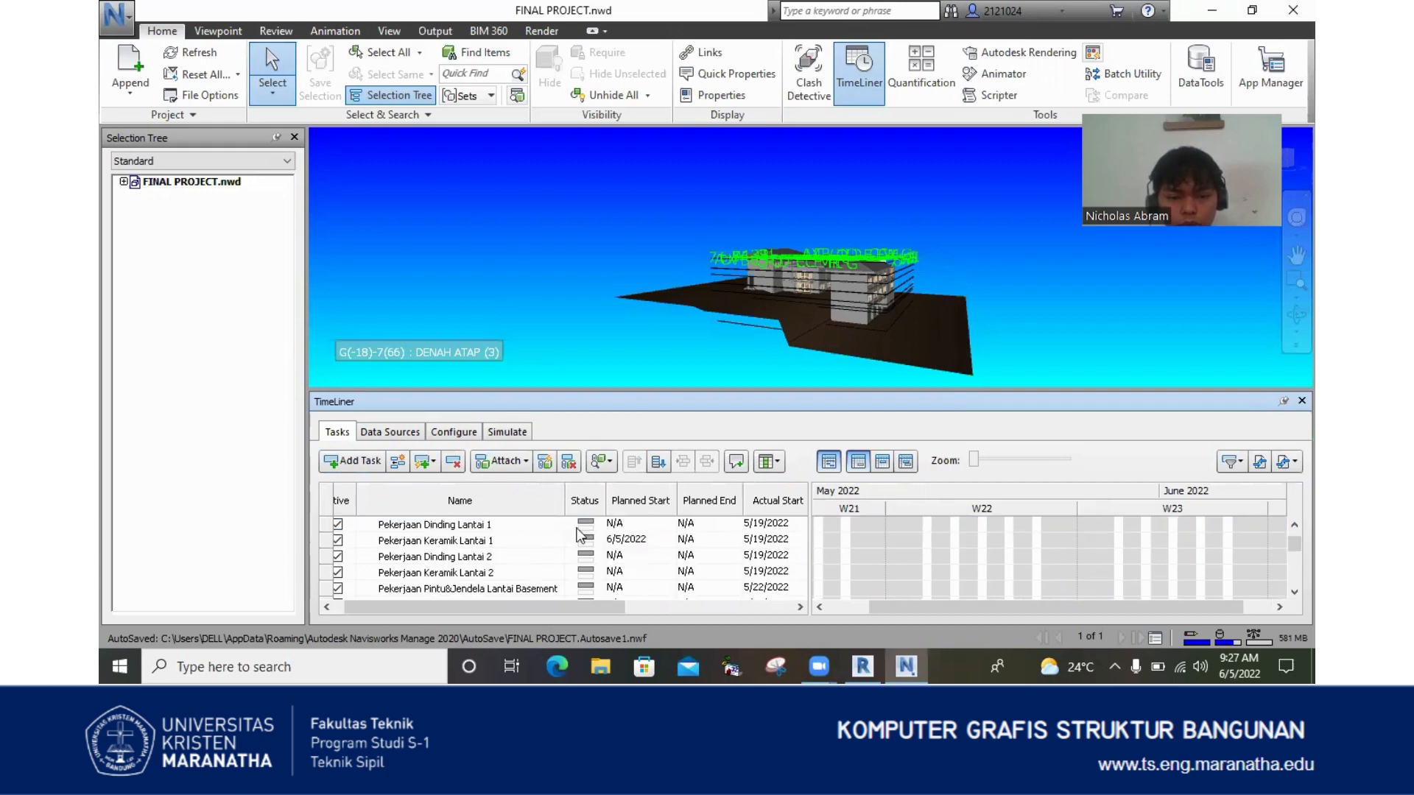
scroll(580, 535, "up", 1)
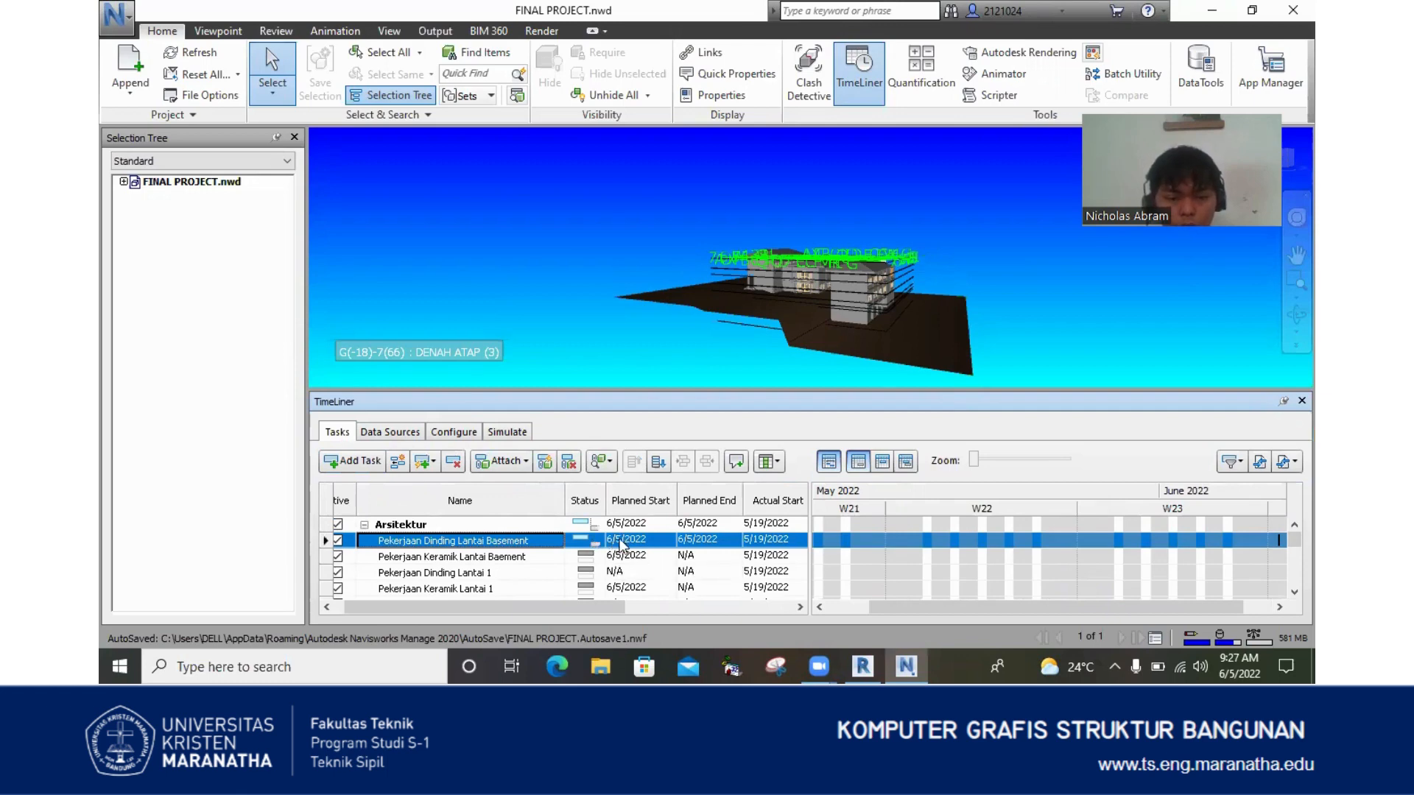
scroll(550, 569, "down", 1)
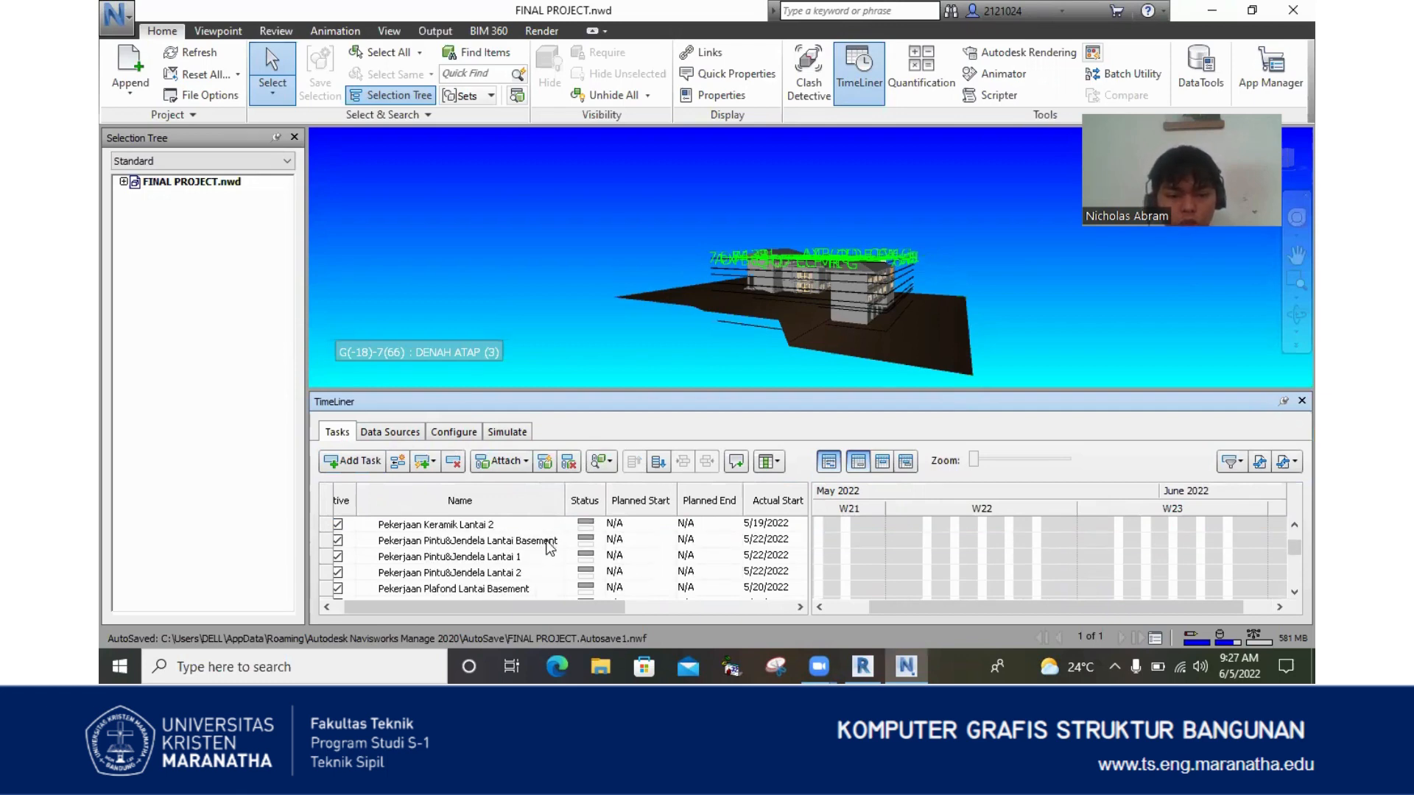
scroll(578, 549, "up", 1)
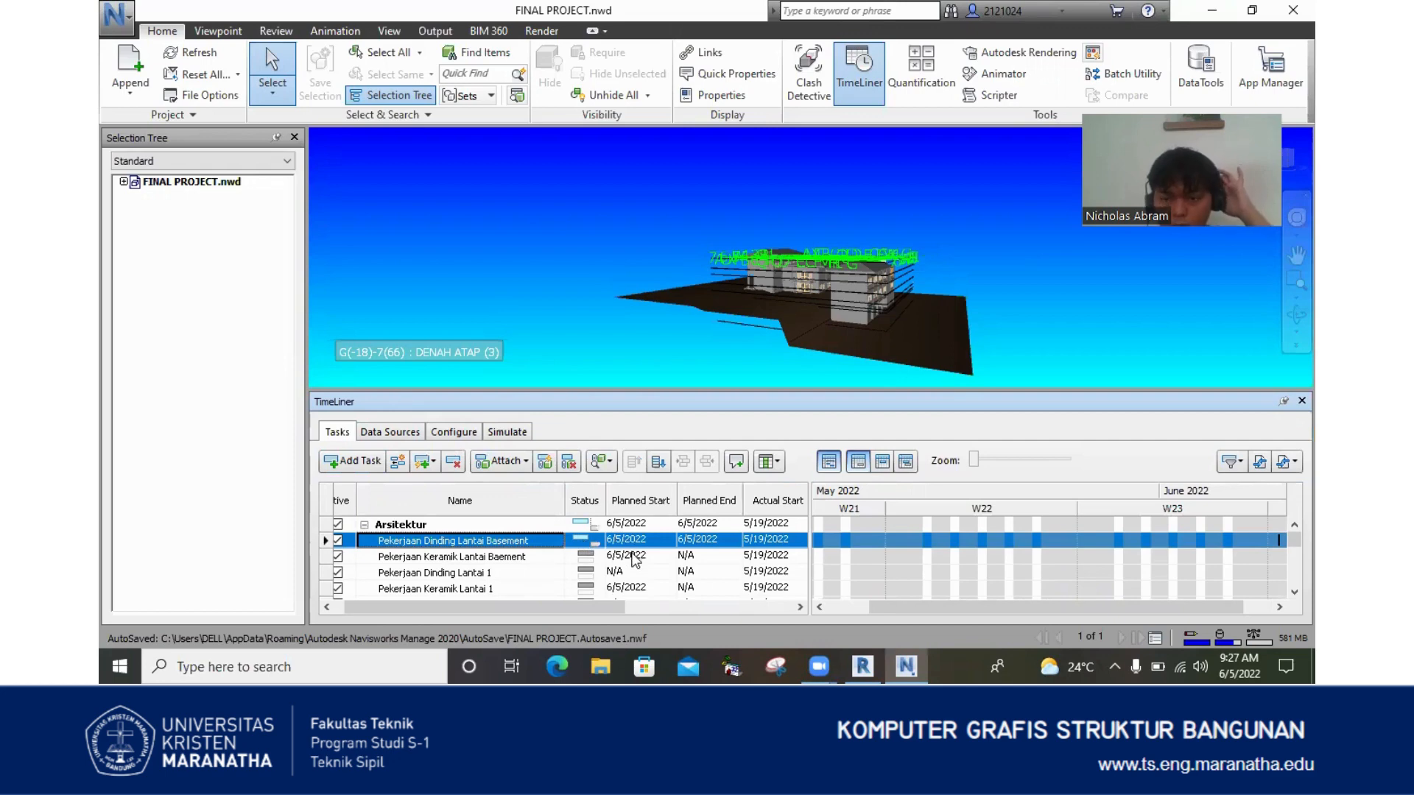
scroll(640, 556, "down", 3)
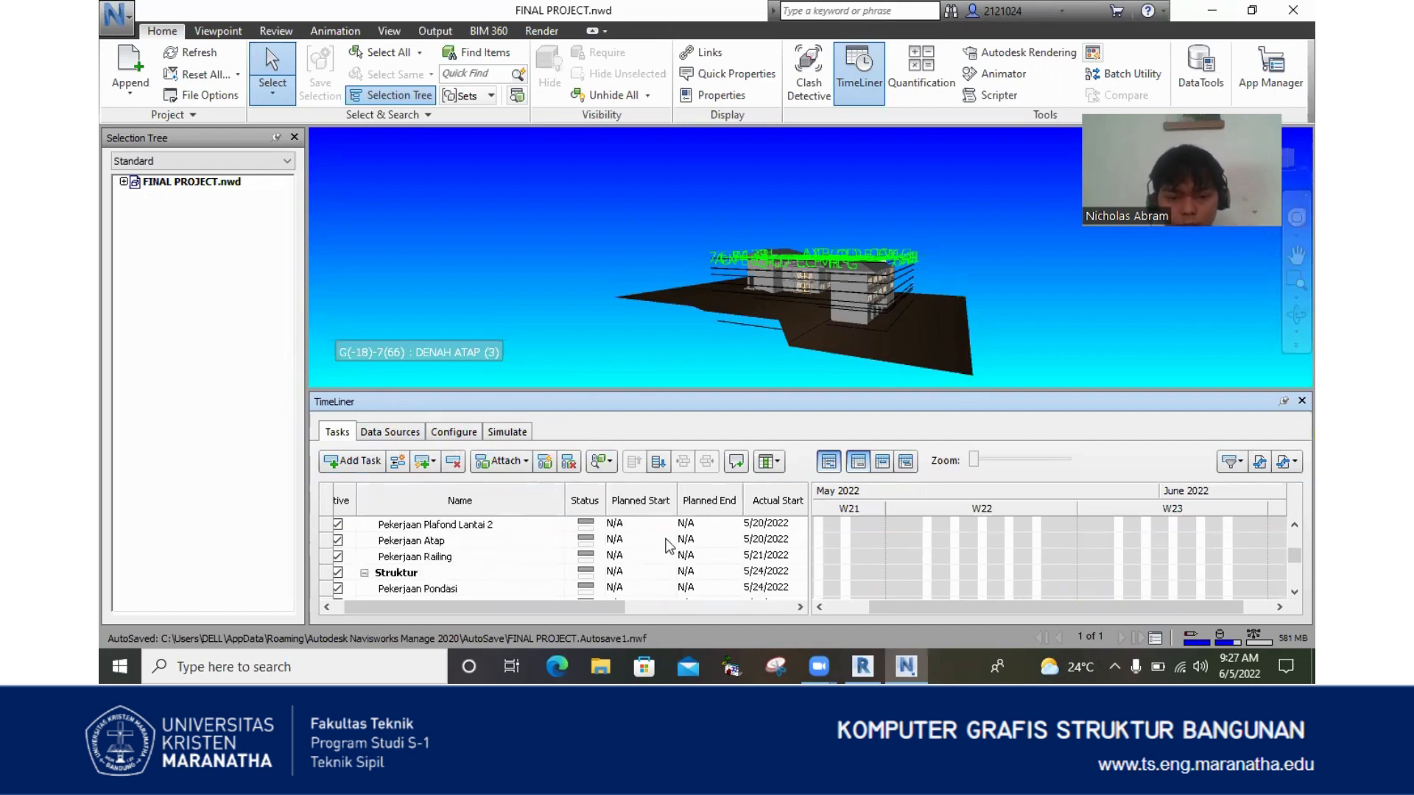
scroll(667, 544, "down", 1)
scroll(660, 536, "up", 5)
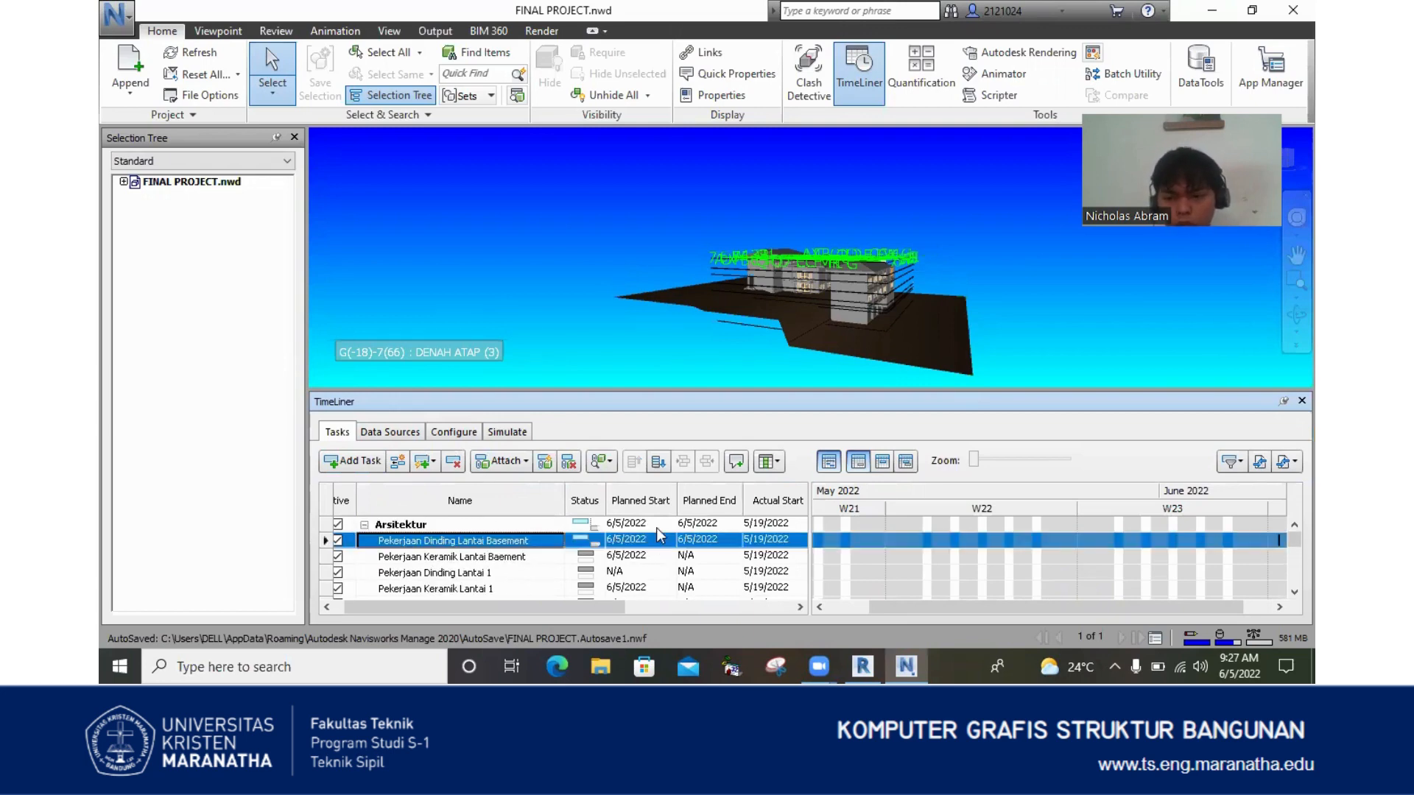
- Inspect the building model up close from several angles in the 3D view
scroll(777, 365, "up", 2)
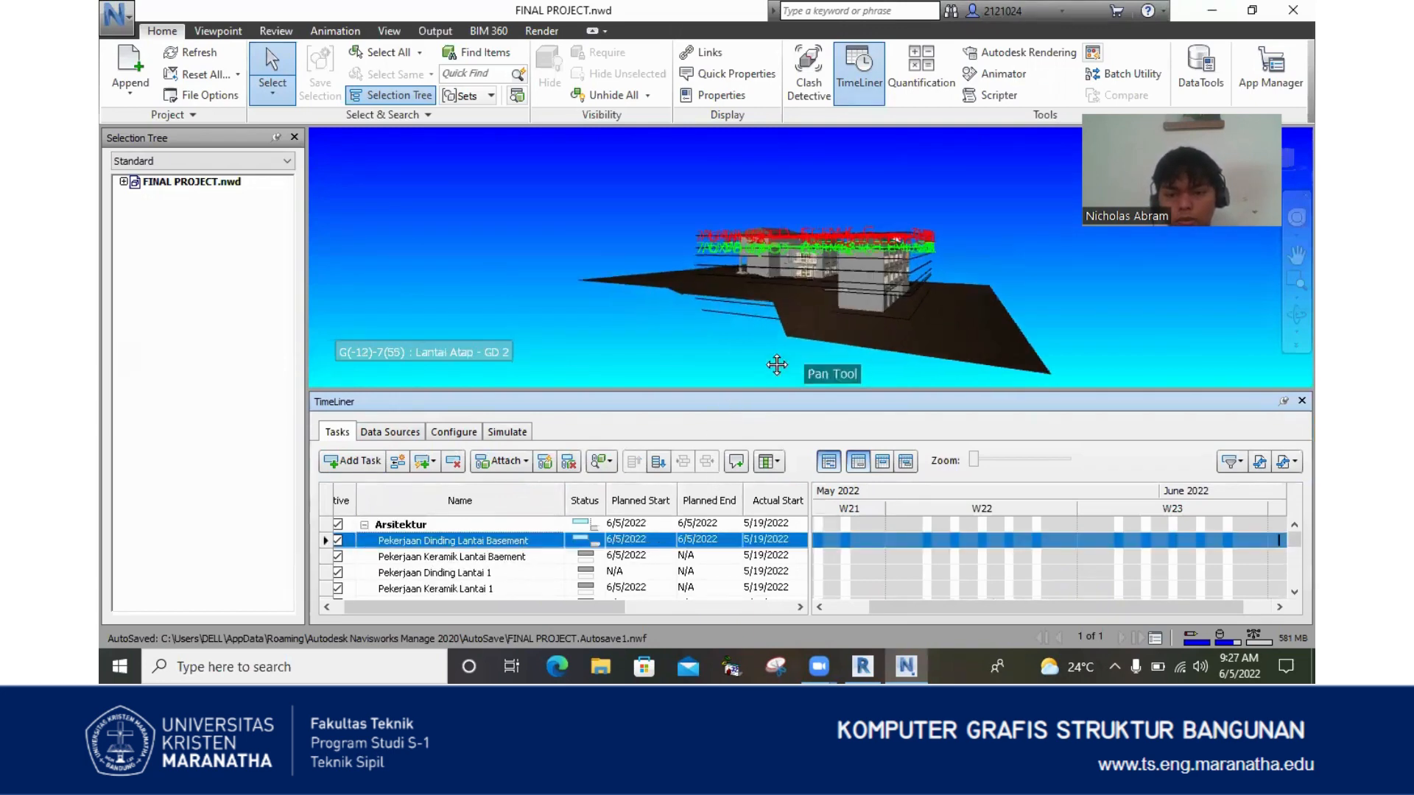
scroll(777, 365, "up", 3)
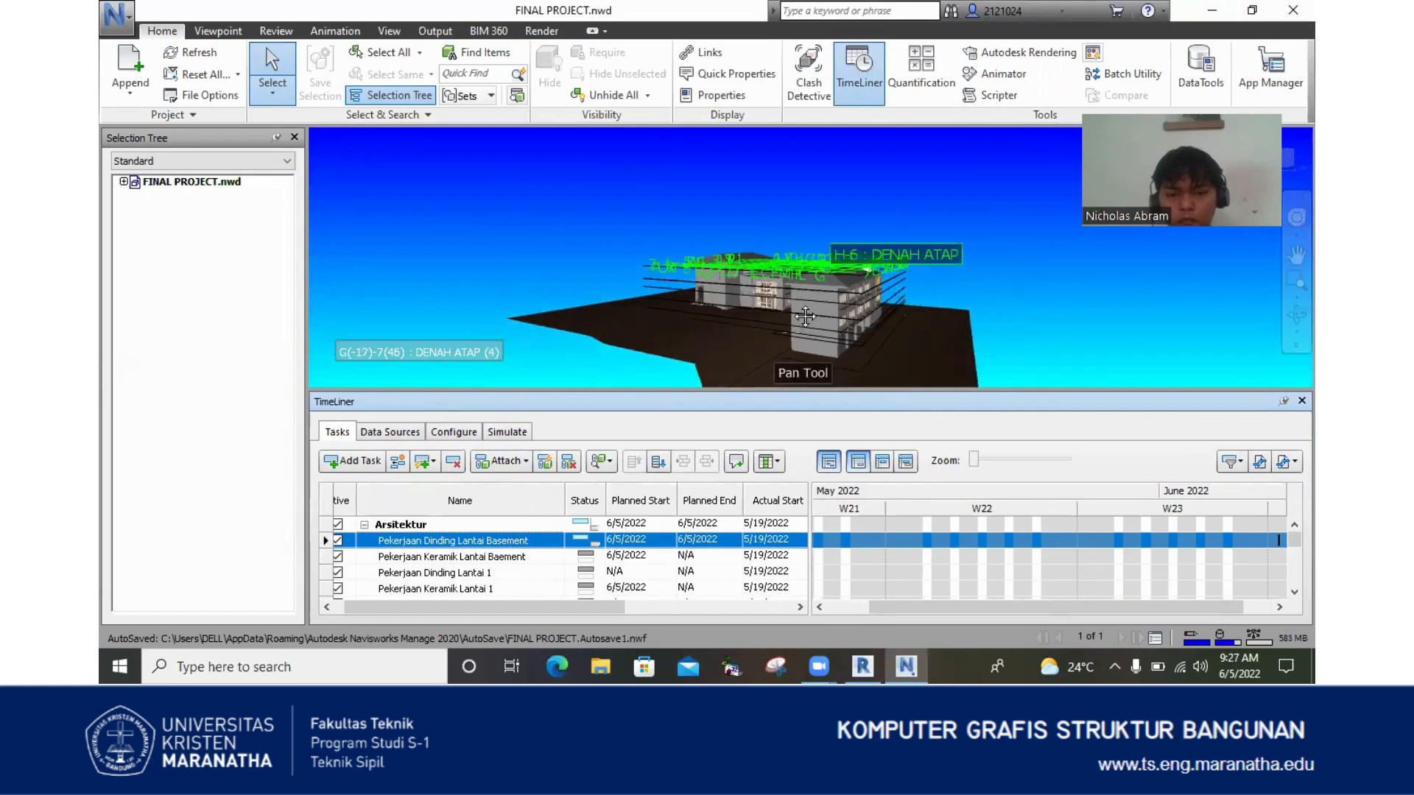
mouse_move(780, 337)
middle_mouse_down("shift")
mouse_move(874, 328)
mouse_move(775, 293)
middle_mouse_up("shift")
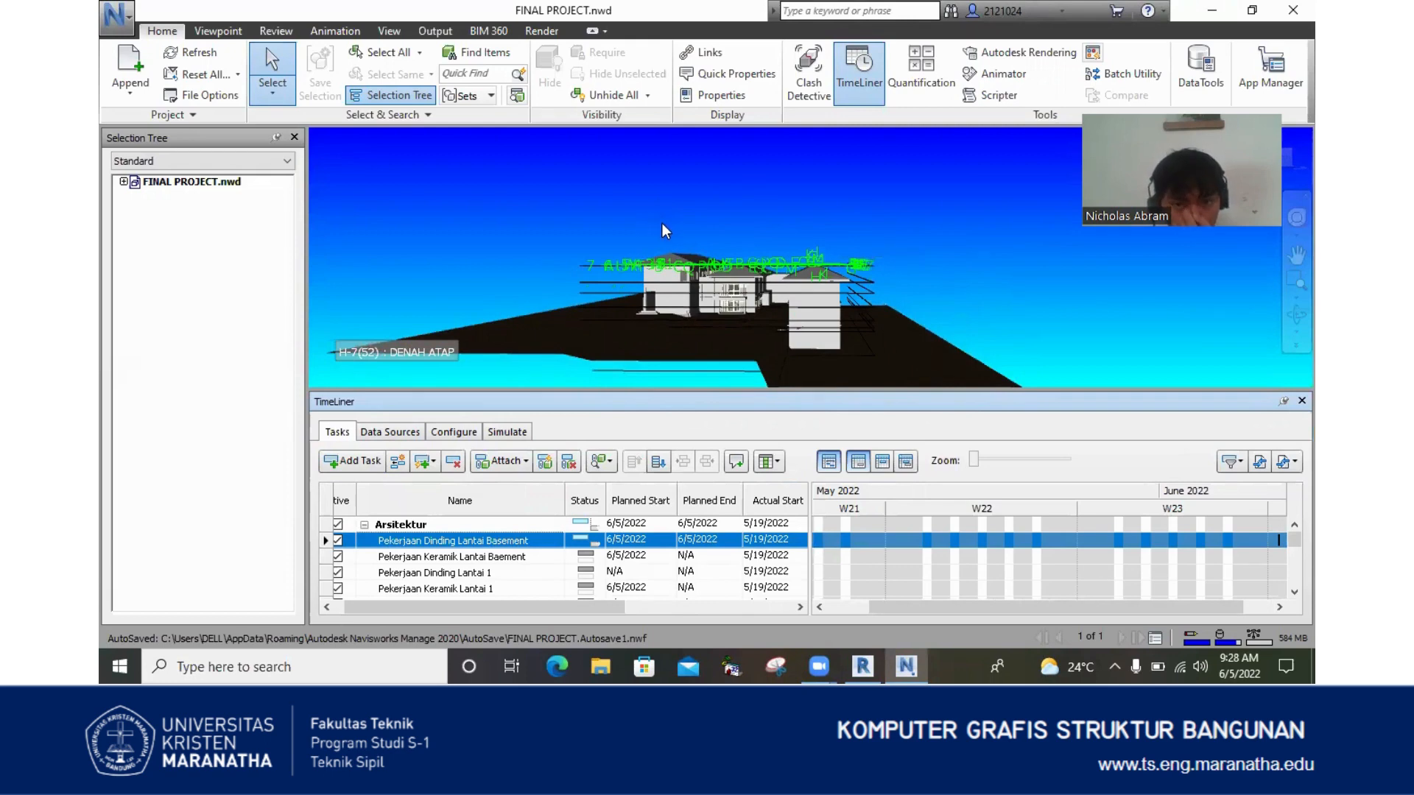
scroll(770, 241, "up", 2)
middle_click_drag(849, 315, 832, 234)
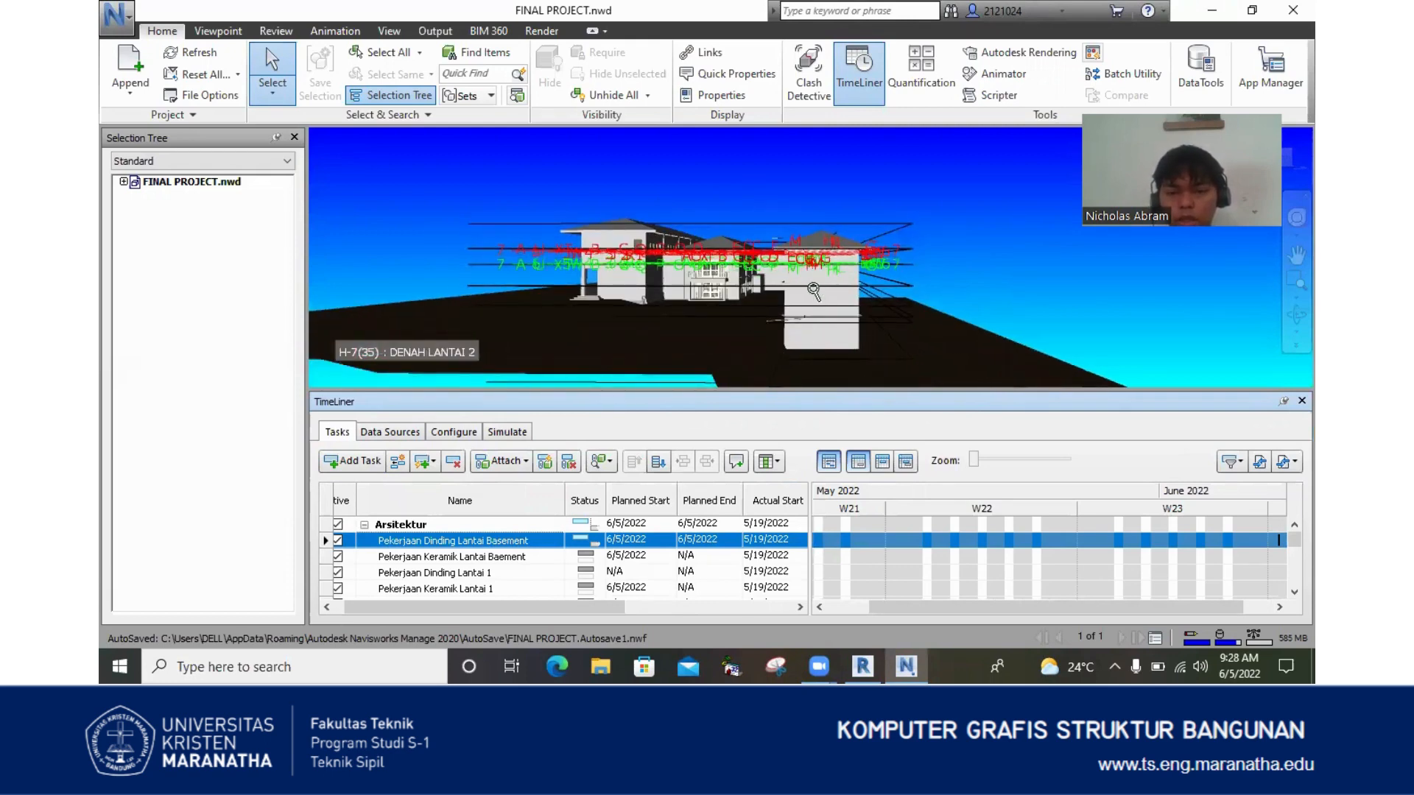
scroll(816, 291, "up", 1)
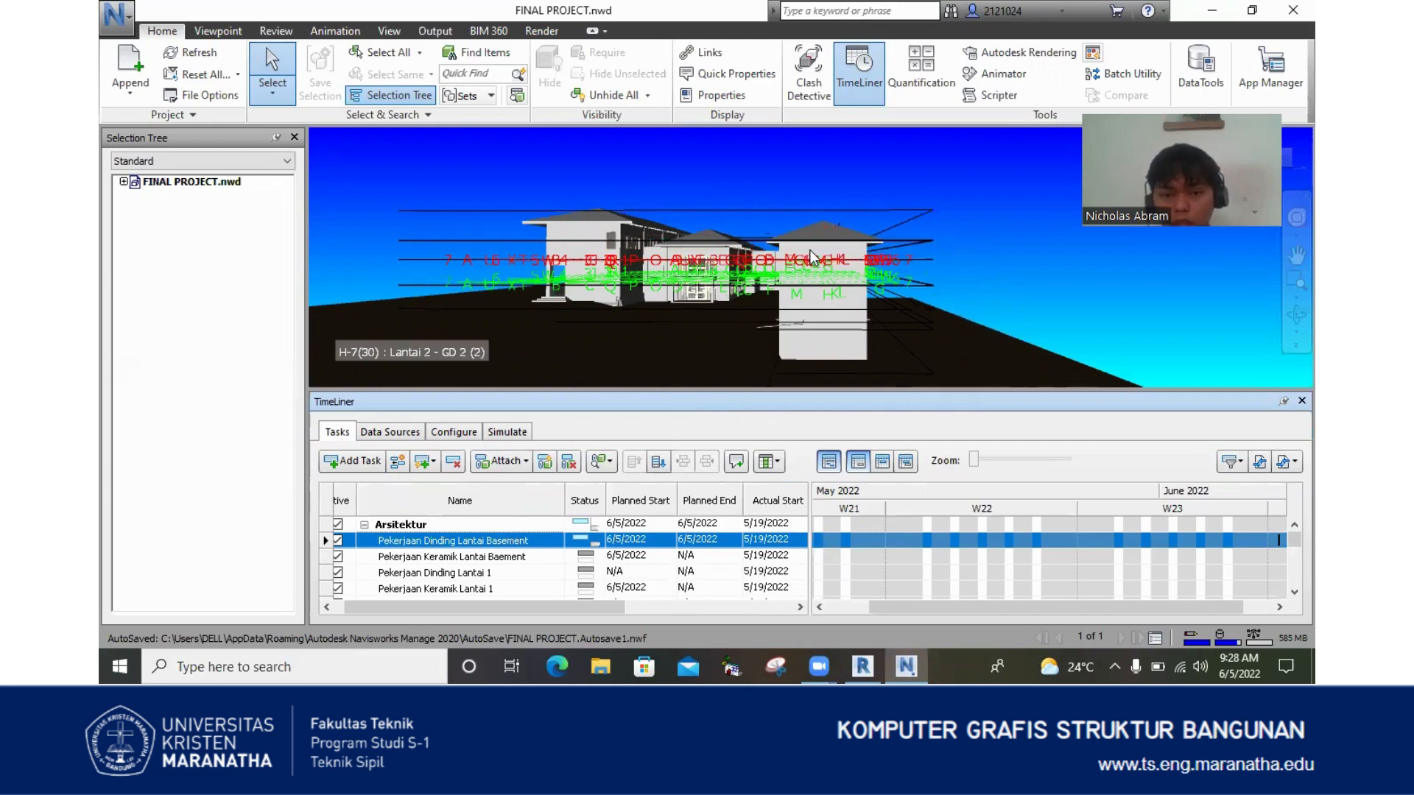
middle_click_drag(831, 258, 793, 313, "shift")
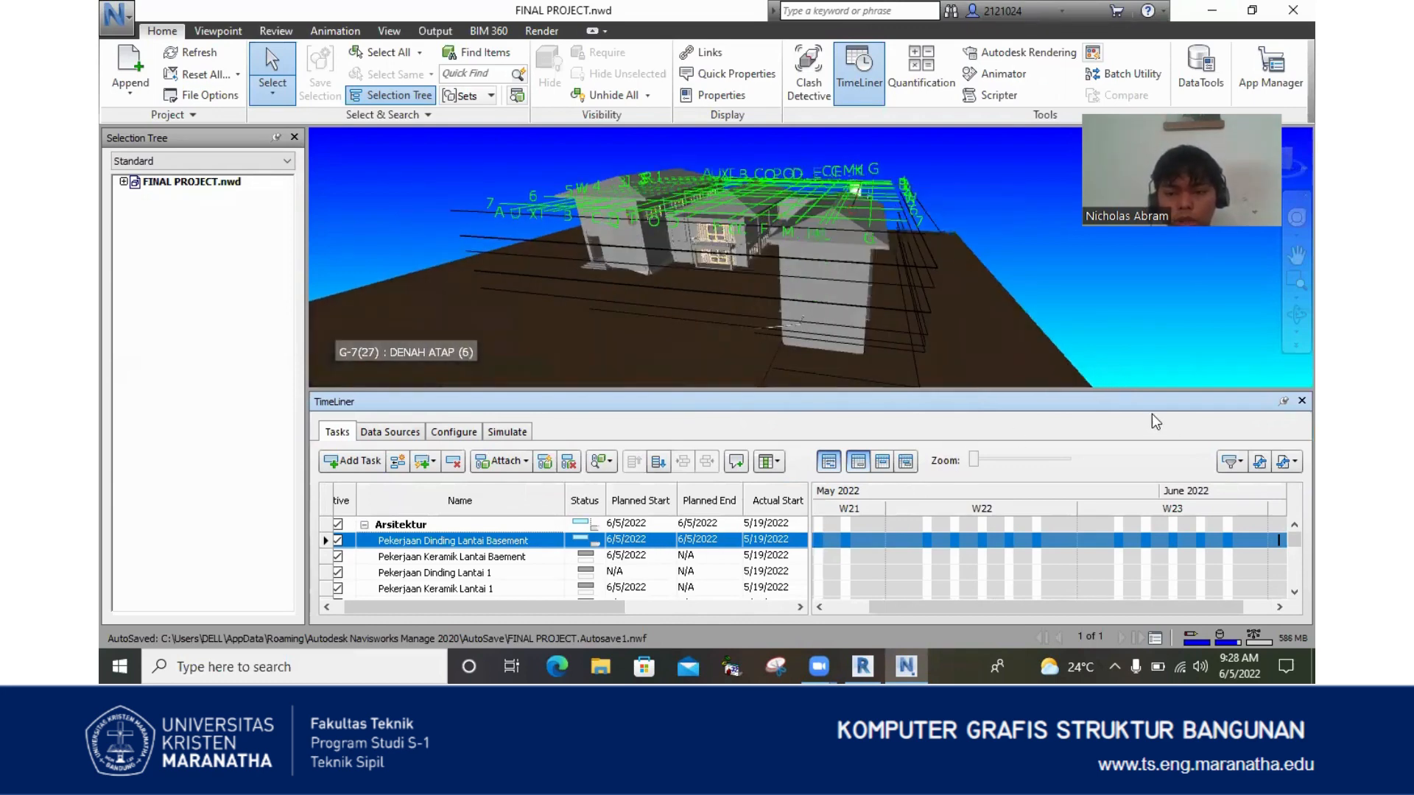